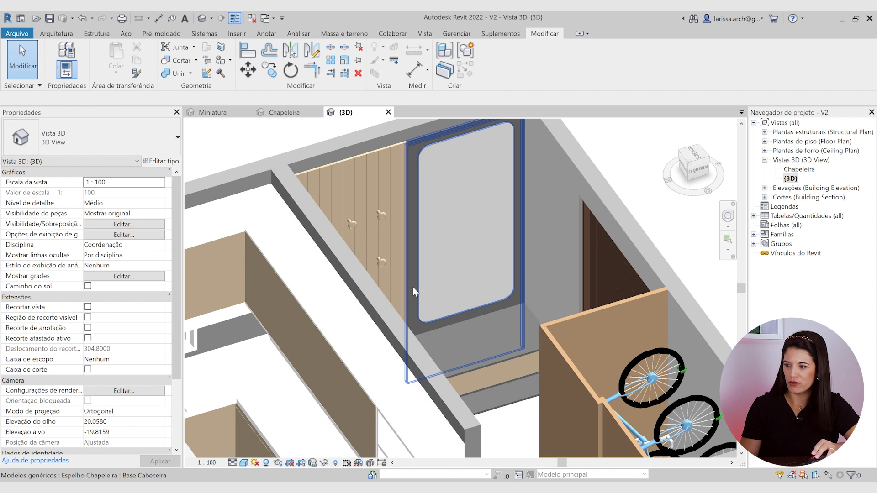
Open the Chapeleira 3D view and inspect the panel with supports and the mirror panel
{"action": "double_click", "coordinate": [800, 170]}
{"action": "scroll", "coordinate": [627, 286], "scroll_direction": "down", "scroll_amount": 2}
{"action": "scroll", "coordinate": [627, 286], "scroll_direction": "down", "scroll_amount": 2}
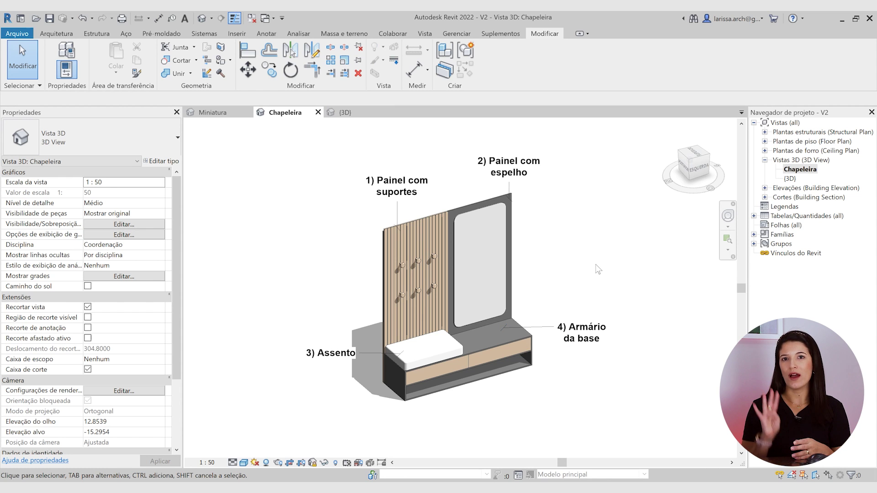
{"action": "scroll", "coordinate": [485, 270], "scroll_direction": "up", "scroll_amount": 2}
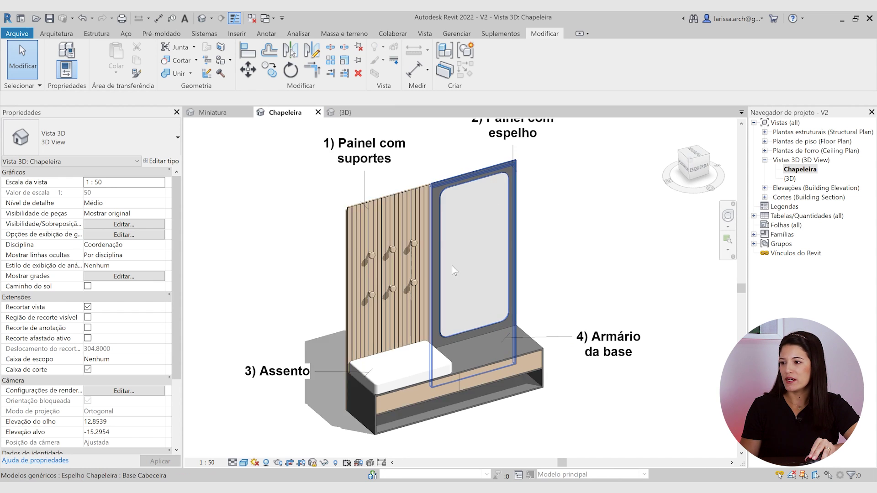
{"action": "left_click", "coordinate": [399, 224]}
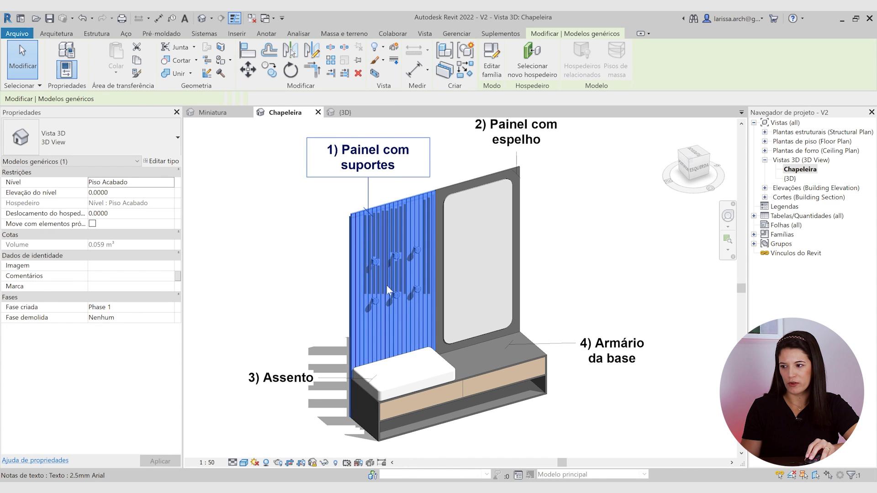
{"action": "scroll", "coordinate": [385, 264], "scroll_direction": "up", "scroll_amount": 2}
{"action": "scroll", "coordinate": [384, 264], "scroll_direction": "down", "scroll_amount": 3}
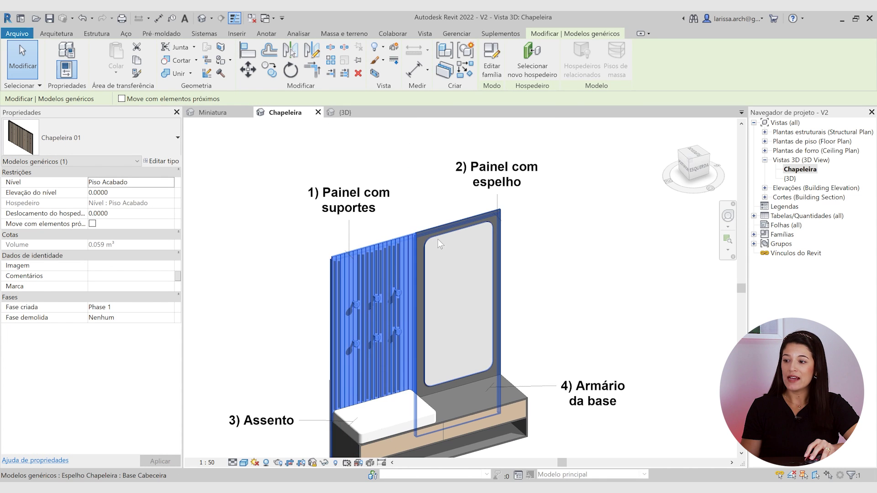
{"action": "left_click", "coordinate": [457, 234]}
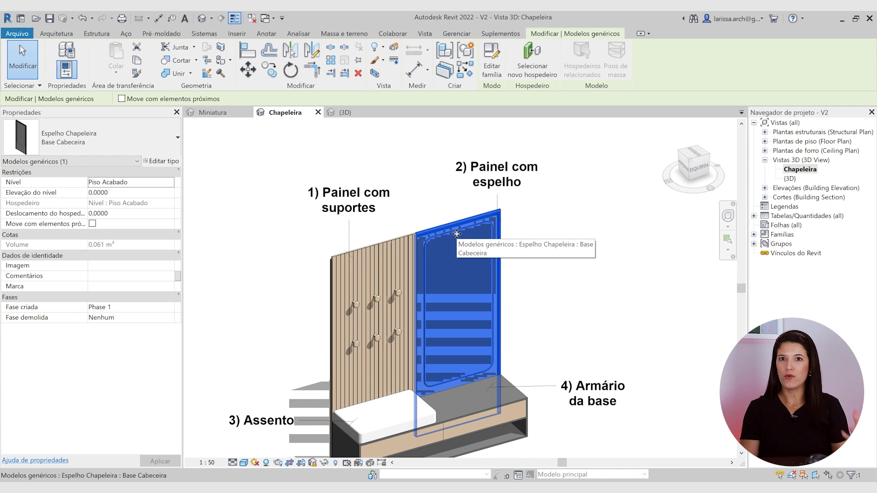
{"action": "middle_click_drag", "start_coordinate": [487, 275], "coordinate": [520, 209]}
Inspect the seat and the base cabinet of the Chapeleira furniture set
{"action": "left_click", "coordinate": [305, 287]}
{"action": "scroll", "coordinate": [405, 361], "scroll_direction": "up", "scroll_amount": 2}
{"action": "left_click", "coordinate": [421, 361]}
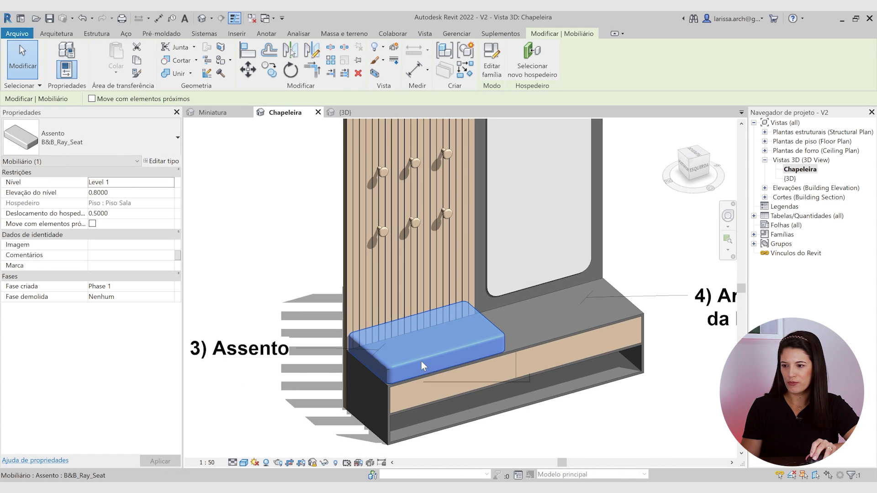
{"action": "scroll", "coordinate": [421, 361], "scroll_direction": "down", "scroll_amount": 3}
{"action": "scroll", "coordinate": [528, 355], "scroll_direction": "up", "scroll_amount": 3}
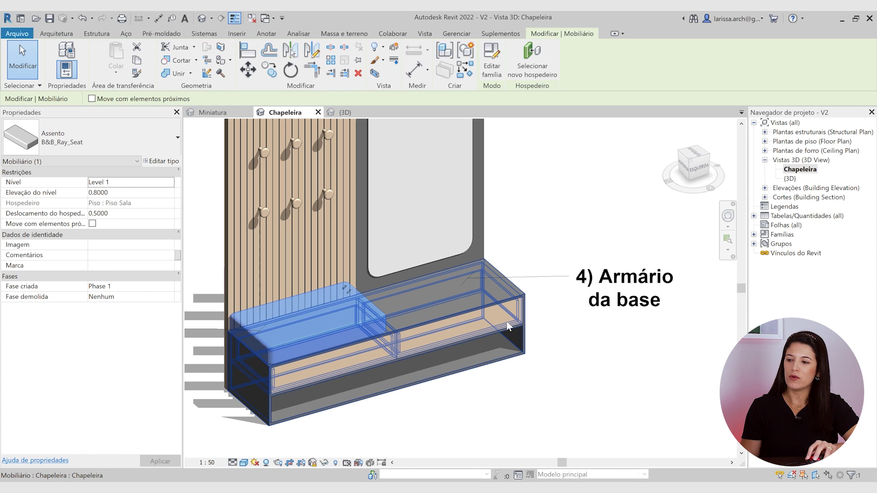
{"action": "left_click", "coordinate": [506, 322]}
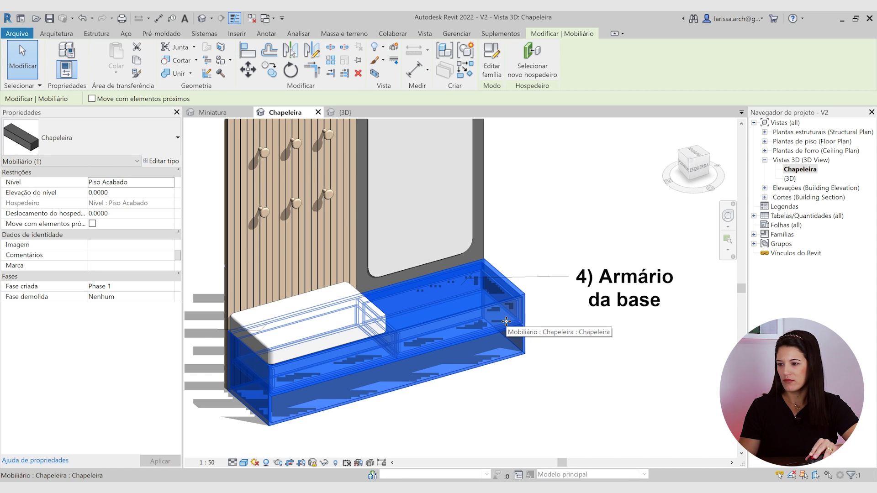
{"action": "mouse_move", "coordinate": [507, 322]}
{"action": "middle_mouse_down", "text": "shift"}
{"action": "mouse_move", "coordinate": [457, 287]}
{"action": "mouse_move", "coordinate": [473, 320]}
{"action": "mouse_move", "coordinate": [498, 323]}
{"action": "middle_mouse_up", "text": "shift"}
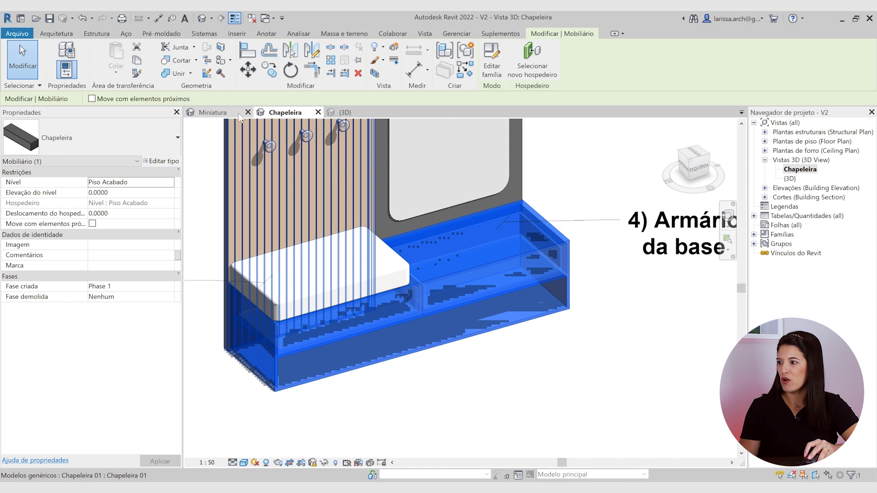
Switch to the Miniatura view of the Chapeleira_V2 family and examine the cabinet's outer body and its drawers
{"action": "left_click", "coordinate": [224, 114]}
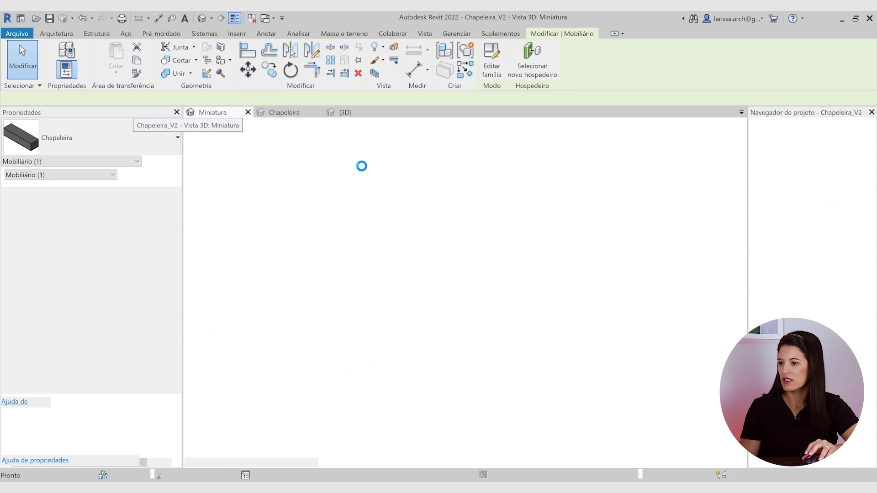
{"action": "middle_click_drag", "start_coordinate": [393, 225], "coordinate": [381, 351], "text": "shift"}
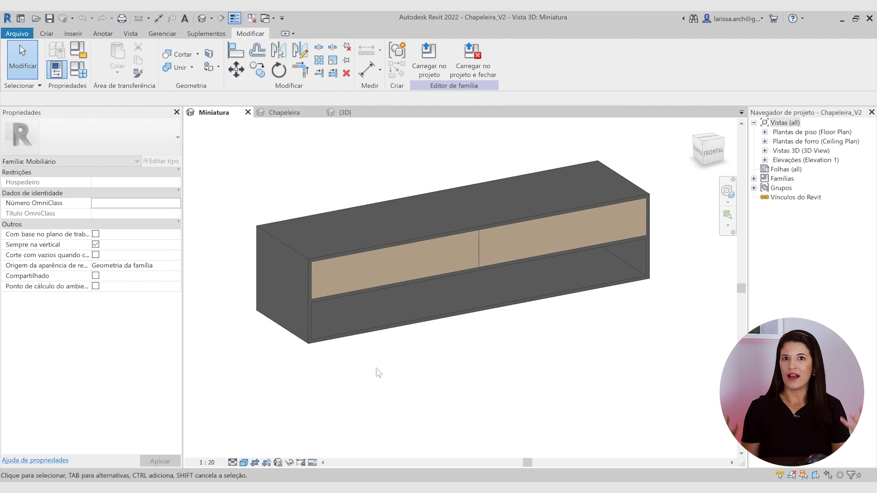
{"action": "middle_click_drag", "start_coordinate": [368, 387], "coordinate": [332, 356], "text": "shift"}
{"action": "scroll", "coordinate": [304, 304], "scroll_direction": "up", "scroll_amount": 1}
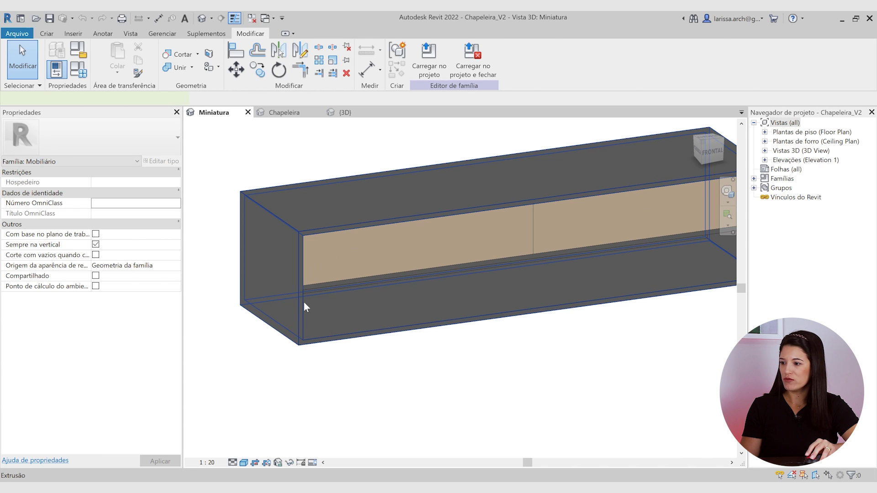
{"action": "left_click", "coordinate": [304, 303]}
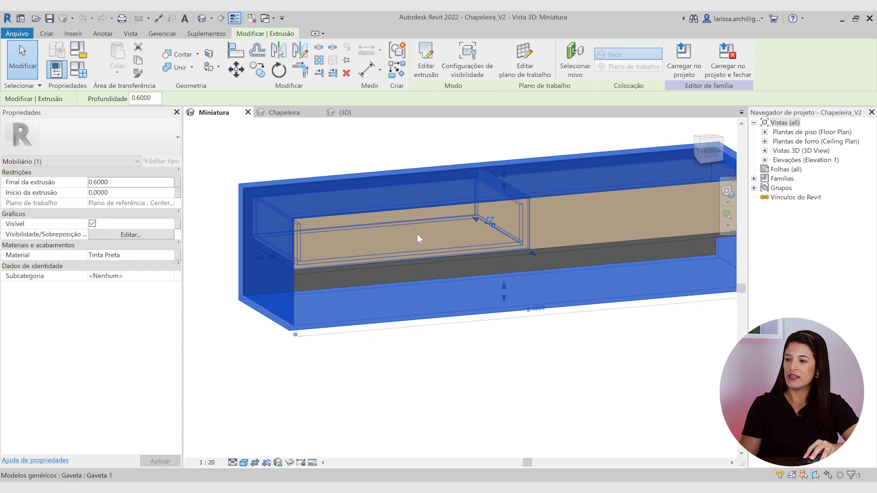
{"action": "left_click", "coordinate": [627, 233]}
{"action": "middle_click_drag", "start_coordinate": [597, 244], "coordinate": [504, 272]}
{"action": "scroll", "coordinate": [389, 276], "scroll_direction": "up", "scroll_amount": 1}
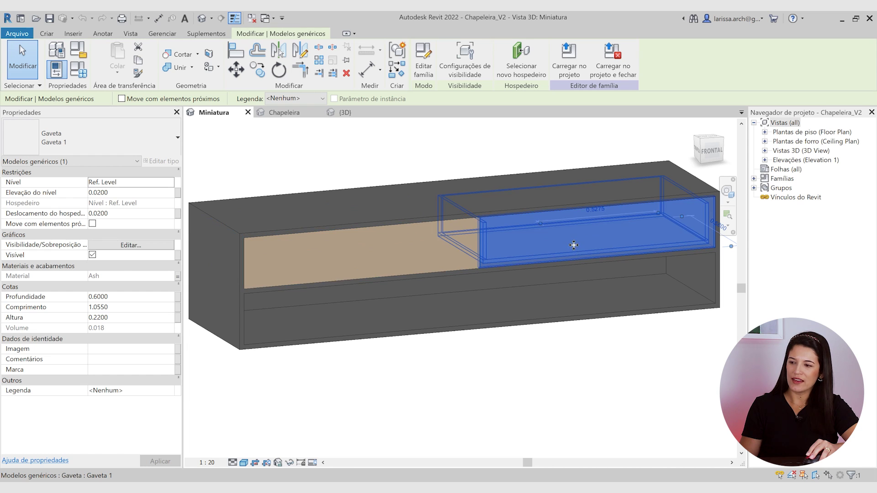
{"action": "scroll", "coordinate": [408, 259], "scroll_direction": "up", "scroll_amount": 1}
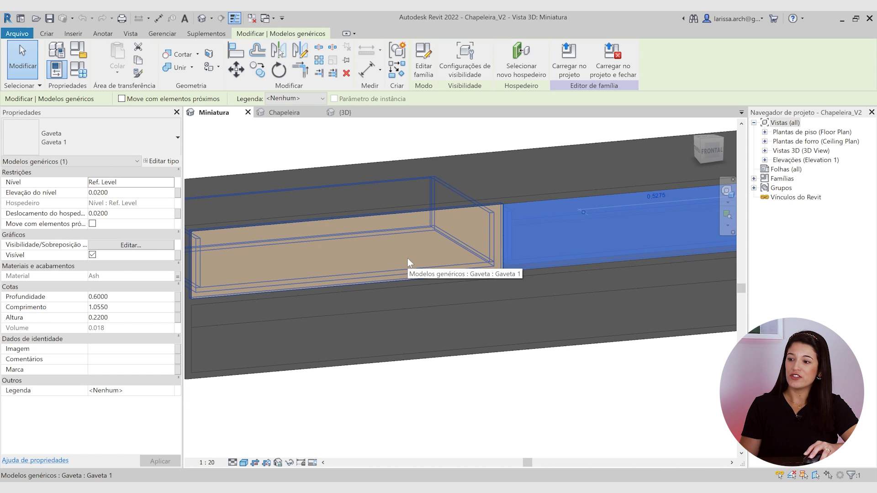
{"action": "scroll", "coordinate": [407, 258], "scroll_direction": "down", "scroll_amount": 1}
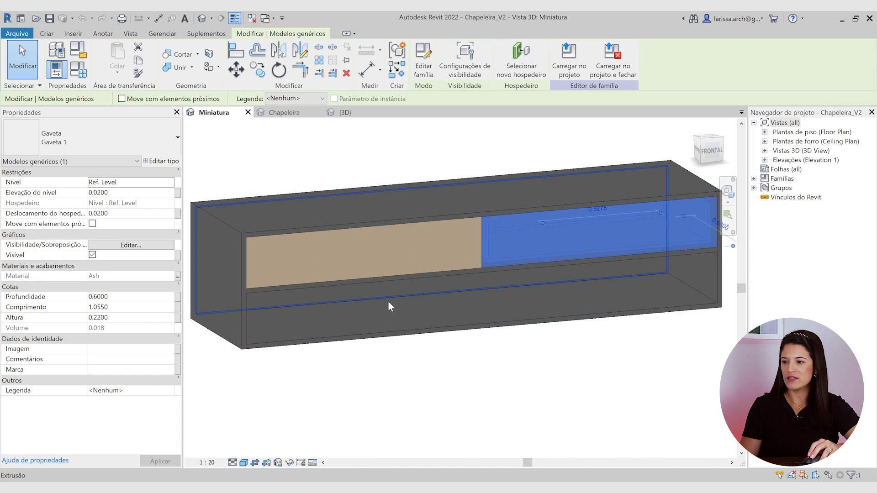
Examine the colour-coded copy of the cabinet, inspecting its cyan outer box and red back panel
{"action": "scroll", "coordinate": [388, 297], "scroll_direction": "down", "scroll_amount": 4}
{"action": "middle_click_drag", "start_coordinate": [713, 315], "coordinate": [521, 329]}
{"action": "left_click", "coordinate": [596, 328]}
{"action": "scroll", "coordinate": [645, 263], "scroll_direction": "up", "scroll_amount": 3}
{"action": "middle_click_drag", "start_coordinate": [668, 295], "coordinate": [553, 284]}
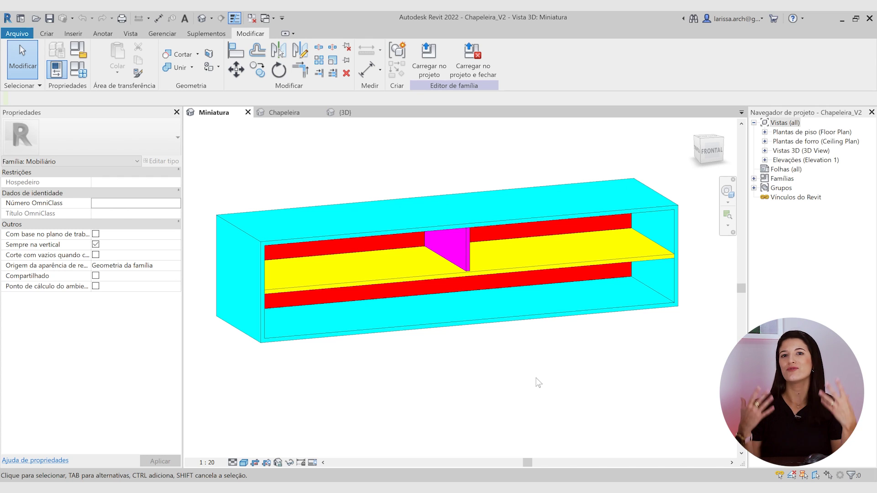
{"action": "middle_click_drag", "start_coordinate": [466, 349], "coordinate": [470, 344]}
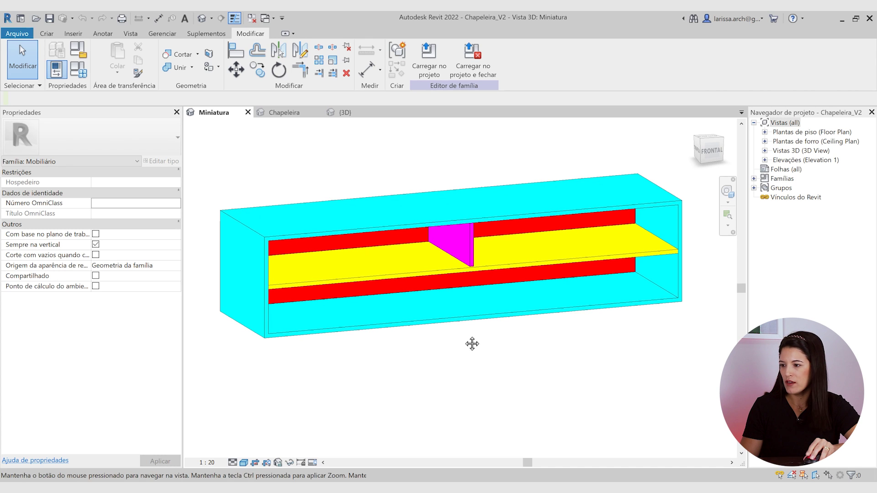
{"action": "scroll", "coordinate": [270, 337], "scroll_direction": "up", "scroll_amount": 2}
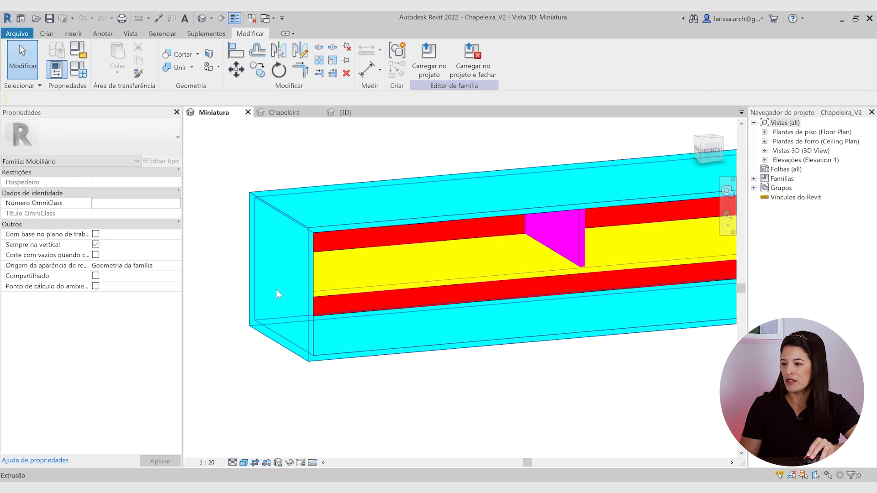
{"action": "left_click", "coordinate": [287, 235]}
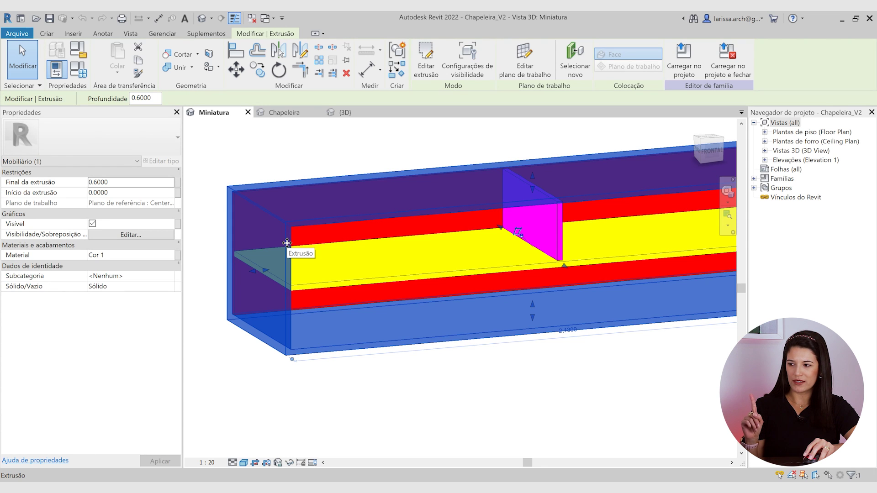
{"action": "left_click", "coordinate": [359, 234]}
{"action": "middle_click_drag", "start_coordinate": [357, 260], "coordinate": [347, 294], "text": "shift"}
Inspect the yellow shelf and the magenta divider inside the colour-coded cabinet
{"action": "left_click", "coordinate": [603, 399]}
{"action": "middle_click_drag", "start_coordinate": [571, 381], "coordinate": [532, 358]}
{"action": "scroll", "coordinate": [538, 263], "scroll_direction": "up", "scroll_amount": 1}
{"action": "middle_click_drag", "start_coordinate": [536, 262], "coordinate": [517, 256], "text": "shift"}
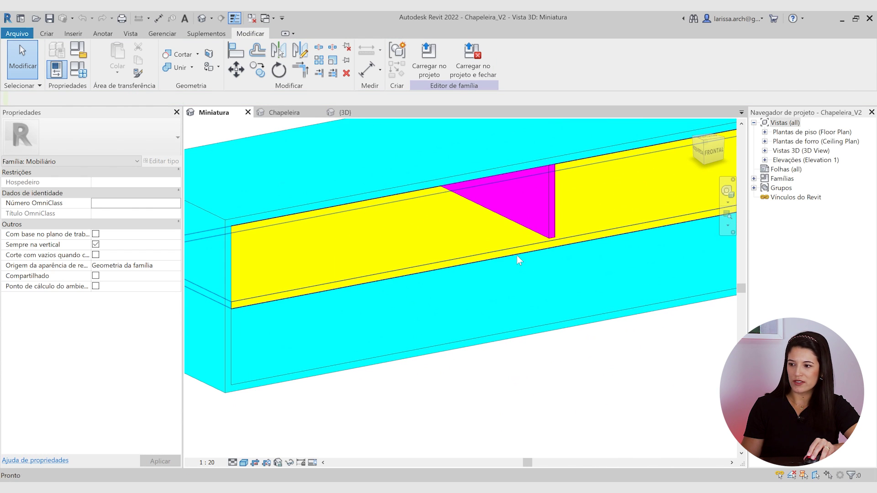
{"action": "left_click", "coordinate": [407, 265]}
{"action": "middle_click_drag", "start_coordinate": [407, 264], "coordinate": [424, 303], "text": "shift"}
{"action": "left_click", "coordinate": [546, 372]}
{"action": "middle_click_drag", "start_coordinate": [547, 371], "coordinate": [513, 234], "text": "shift"}
{"action": "left_click", "coordinate": [513, 228]}
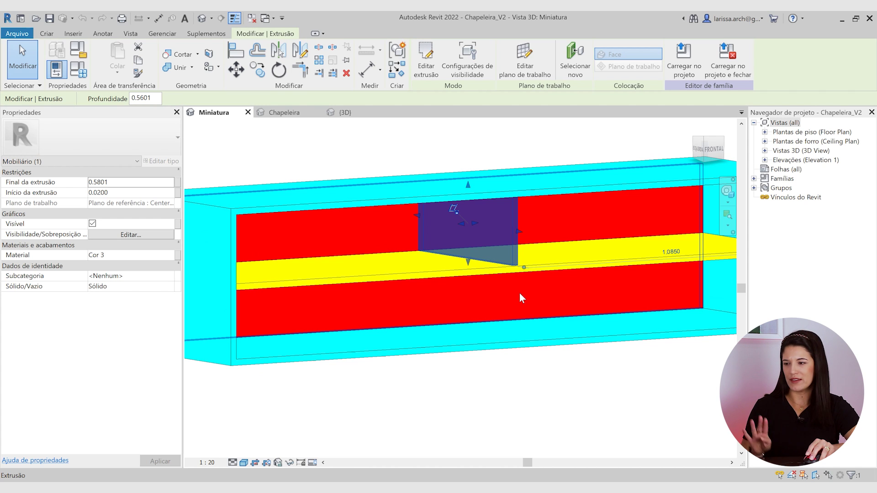
{"action": "scroll", "coordinate": [520, 292], "scroll_direction": "down", "scroll_amount": 5}
{"action": "left_click", "coordinate": [532, 344]}
{"action": "middle_click_drag", "start_coordinate": [531, 340], "coordinate": [528, 360], "text": "shift"}
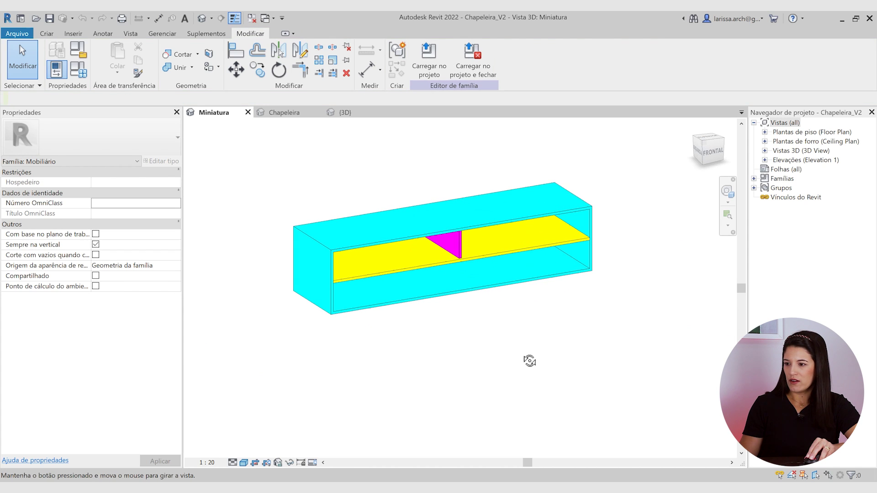
{"action": "left_click_drag", "start_coordinate": [638, 417], "coordinate": [485, 350]}
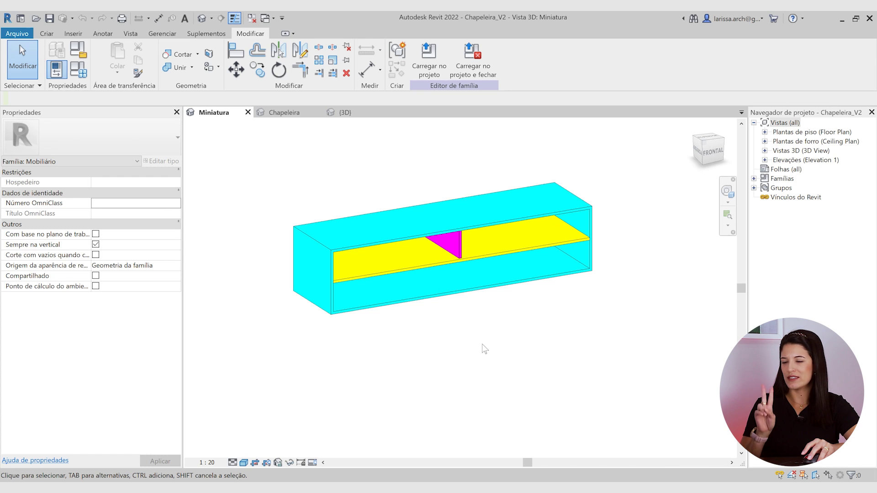
{"action": "scroll", "coordinate": [527, 256], "scroll_direction": "down", "scroll_amount": 3}
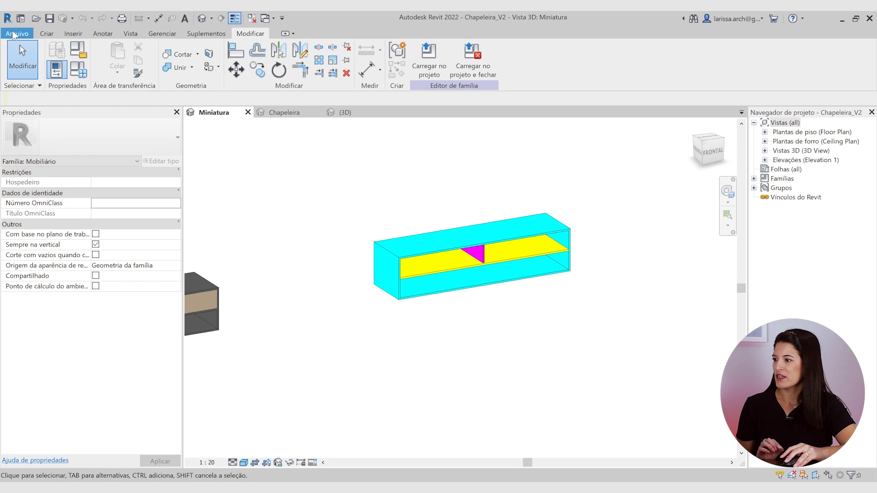
Create a new family from the Mobiliário métrico template
{"action": "left_click", "coordinate": [13, 34]}
{"action": "mouse_move", "coordinate": [40, 87]}
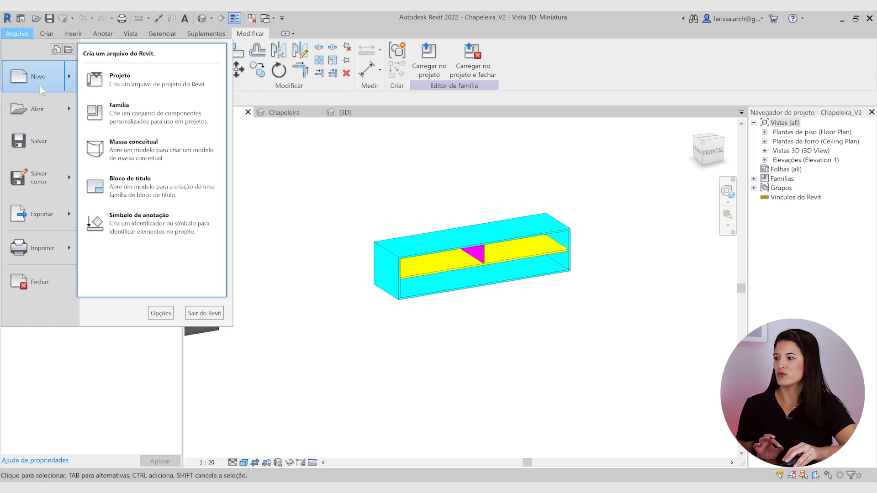
{"action": "left_click", "coordinate": [154, 109]}
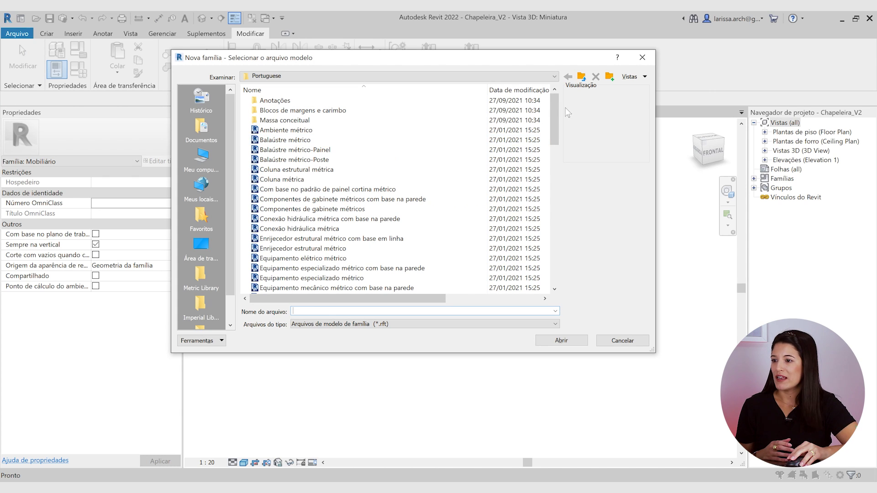
{"action": "left_click_drag", "start_coordinate": [555, 110], "coordinate": [559, 197]}
{"action": "left_click", "coordinate": [318, 201]}
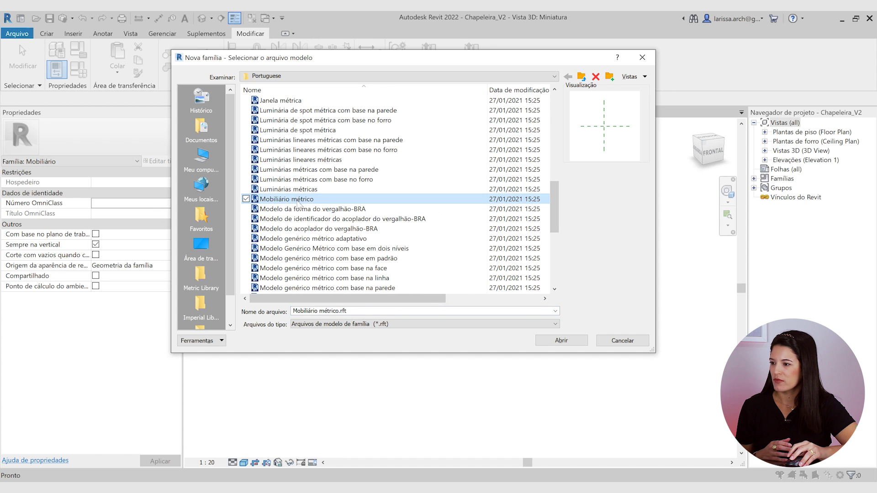
{"action": "left_click", "coordinate": [579, 341]}
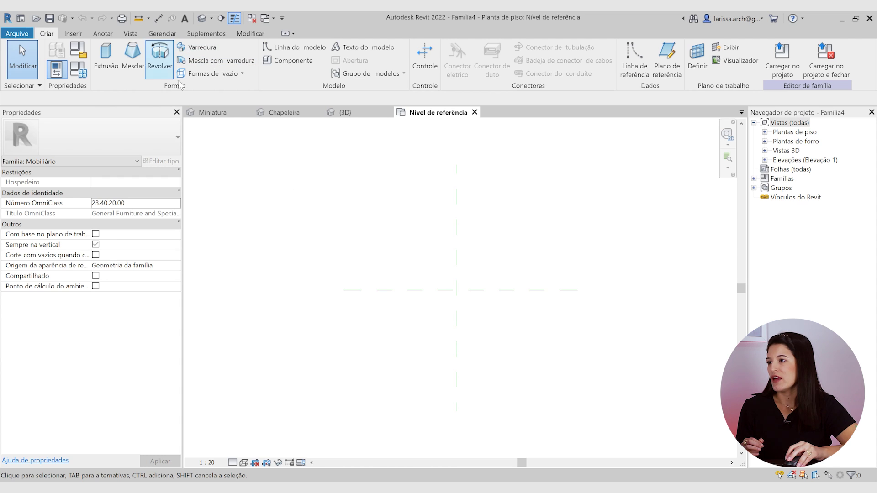
Set the family's length units to metres (Metros) with 2 decimal places
{"action": "left_click", "coordinate": [163, 36]}
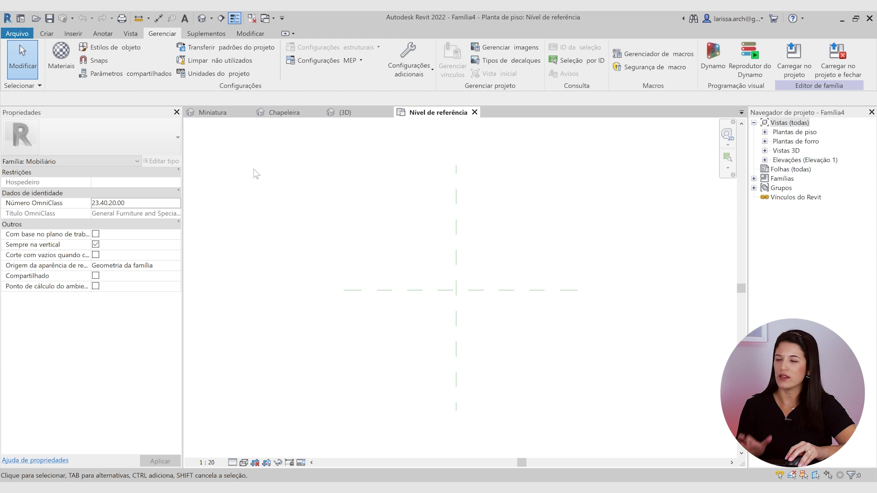
{"action": "key", "text": "u"}
{"action": "key", "text": "n"}
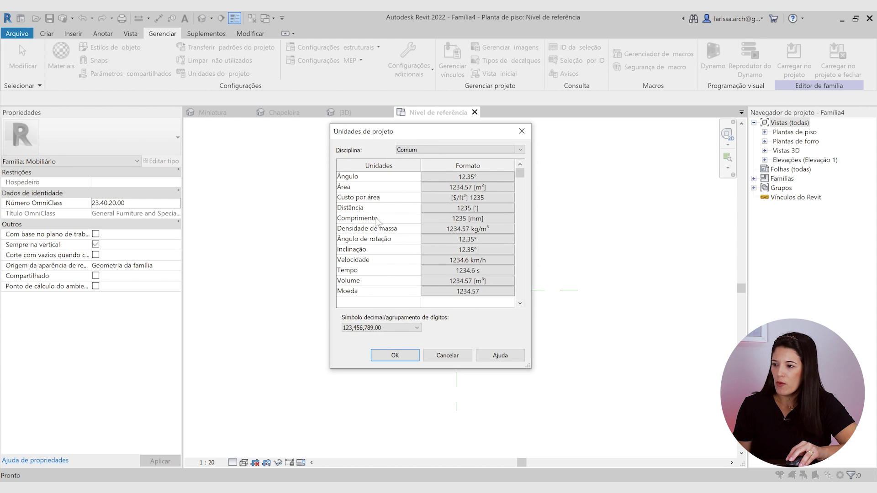
{"action": "left_click", "coordinate": [464, 222]}
{"action": "left_click", "coordinate": [464, 193]}
{"action": "left_click", "coordinate": [430, 229]}
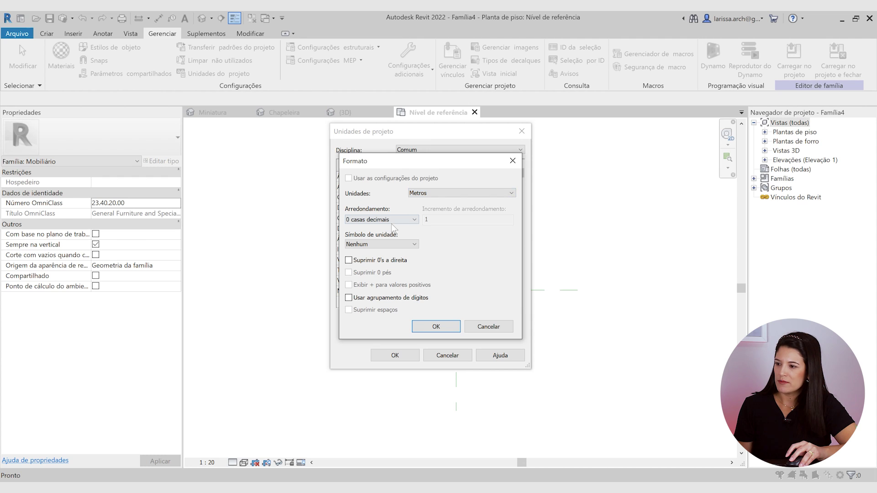
{"action": "left_click", "coordinate": [393, 220]}
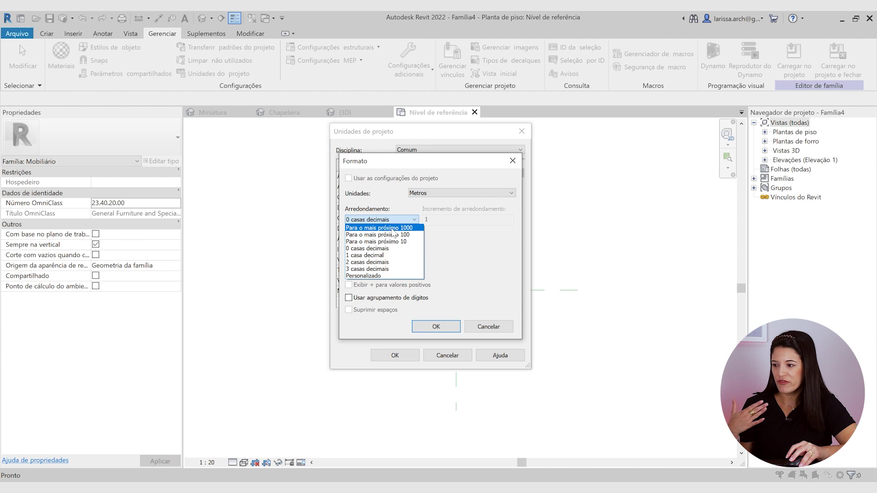
{"action": "left_click", "coordinate": [389, 263]}
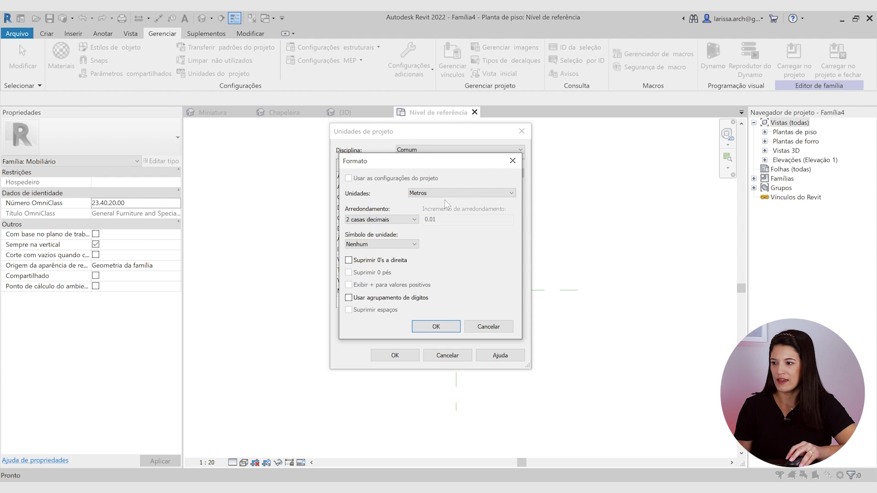
{"action": "left_click", "coordinate": [446, 325]}
{"action": "left_click", "coordinate": [395, 356]}
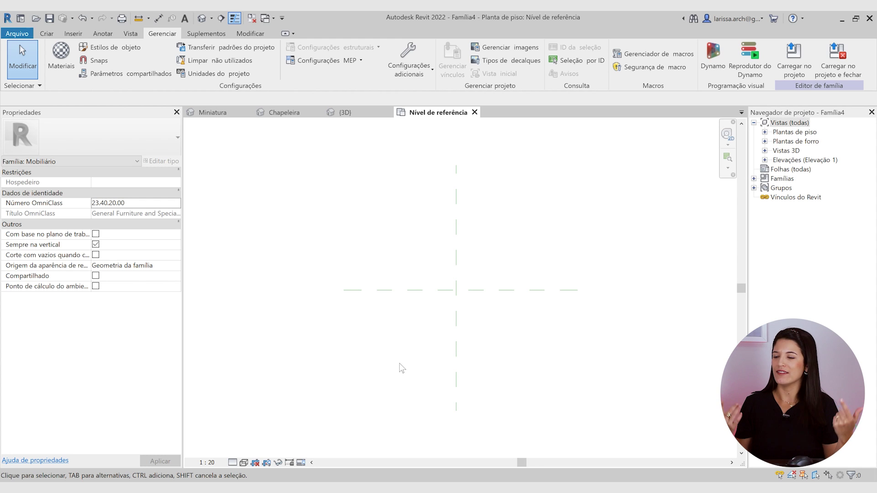
Examine the two crossing centre reference planes in the Nível de referência floor plan
{"action": "double_click", "coordinate": [789, 133]}
{"action": "left_click", "coordinate": [799, 142]}
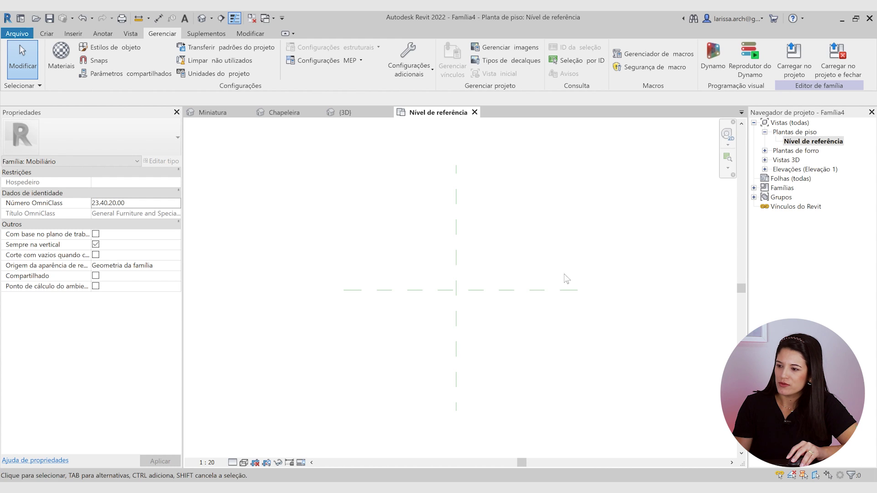
{"action": "middle_click_drag", "start_coordinate": [512, 328], "coordinate": [510, 321]}
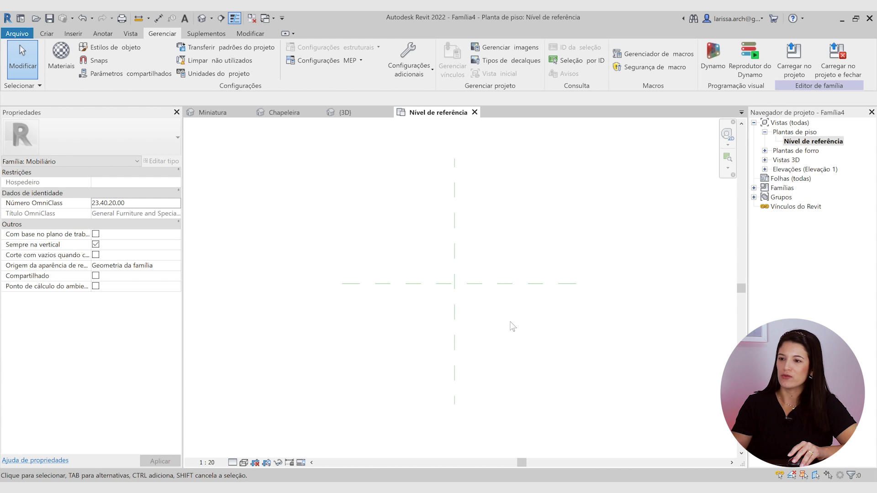
{"action": "scroll", "coordinate": [483, 314], "scroll_direction": "up", "scroll_amount": 3}
{"action": "left_click_drag", "start_coordinate": [483, 319], "coordinate": [419, 242]}
{"action": "left_click", "coordinate": [512, 346]}
{"action": "scroll", "coordinate": [414, 269], "scroll_direction": "up", "scroll_amount": 1}
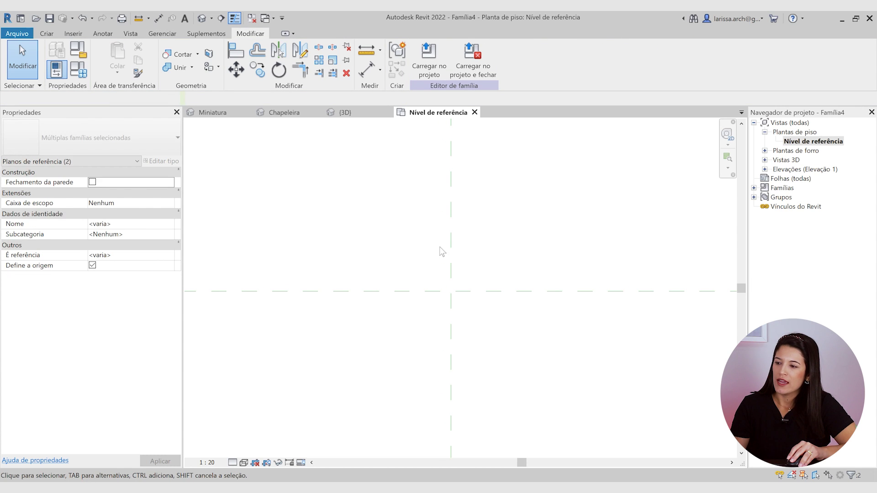
{"action": "left_click", "coordinate": [417, 273]}
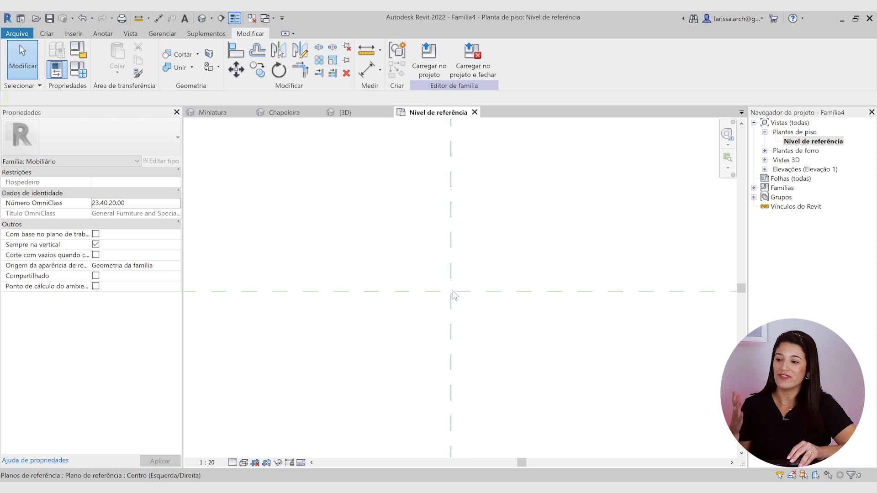
{"action": "left_click_drag", "start_coordinate": [475, 279], "coordinate": [437, 220]}
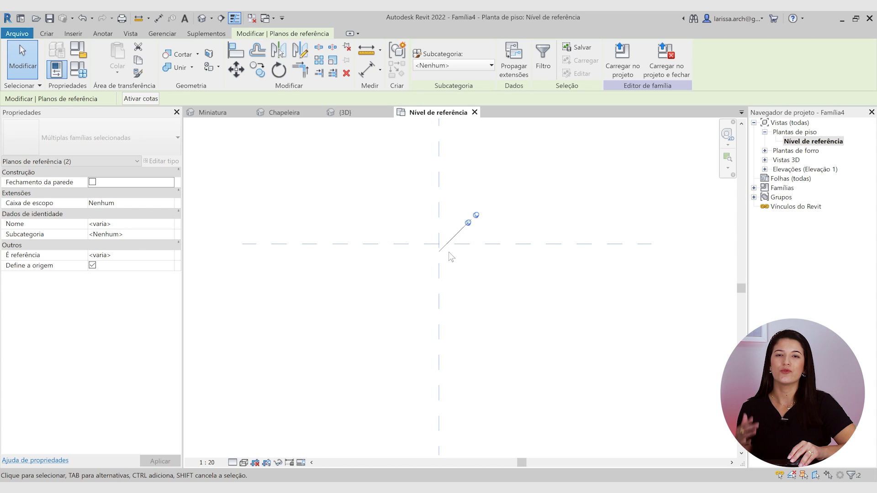
{"action": "scroll", "coordinate": [406, 242], "scroll_direction": "down", "scroll_amount": 3}
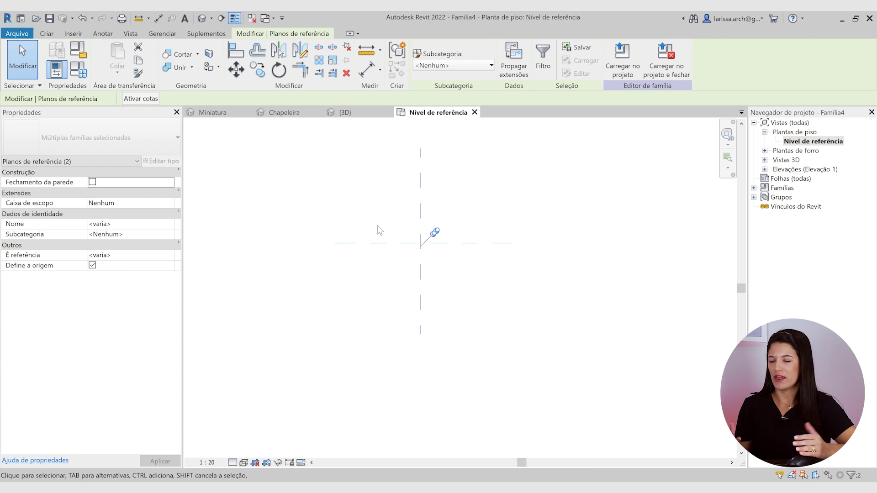
{"action": "left_click", "coordinate": [441, 270]}
{"action": "middle_click_drag", "start_coordinate": [440, 270], "coordinate": [441, 298]}
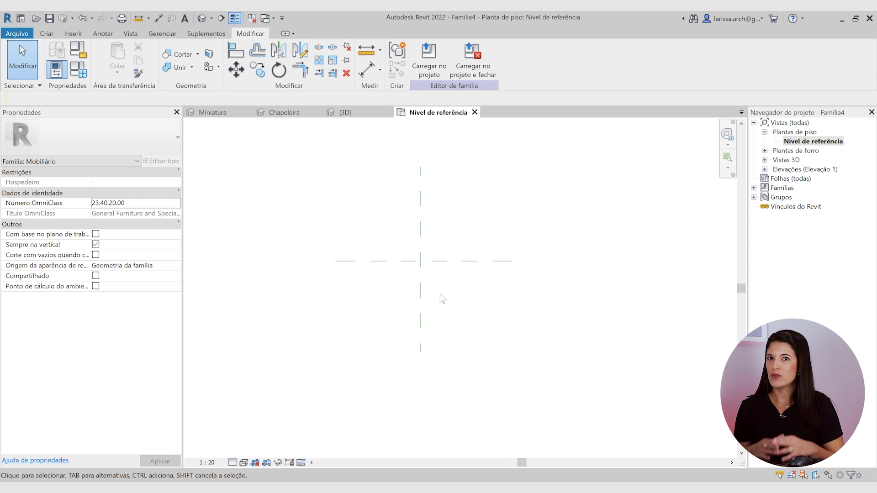
{"action": "scroll", "coordinate": [397, 249], "scroll_direction": "up", "scroll_amount": 3}
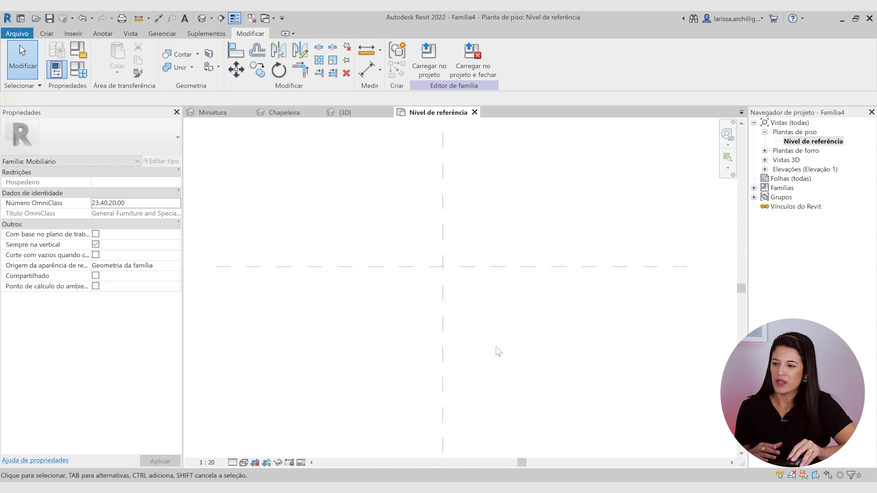
{"action": "scroll", "coordinate": [454, 280], "scroll_direction": "up", "scroll_amount": 3}
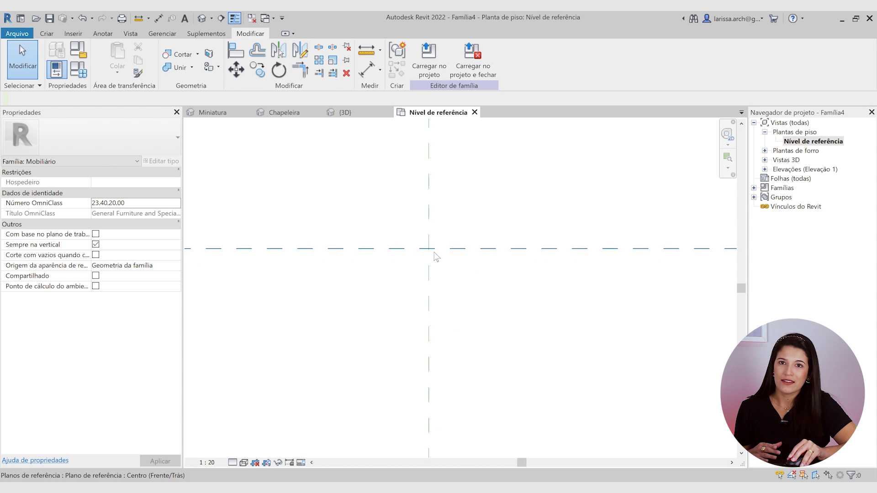
{"action": "scroll", "coordinate": [363, 249], "scroll_direction": "down", "scroll_amount": 3}
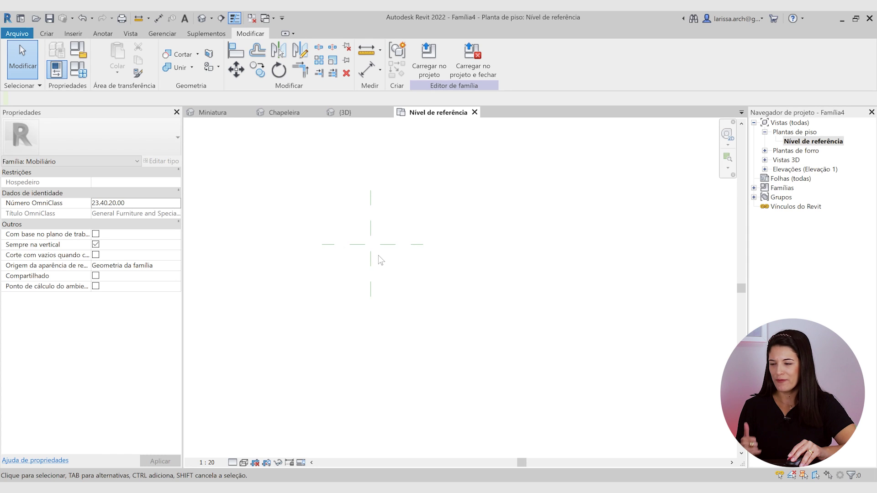
{"action": "scroll", "coordinate": [407, 256], "scroll_direction": "up", "scroll_amount": 4}
{"action": "left_click_drag", "start_coordinate": [463, 363], "coordinate": [347, 246]}
{"action": "left_click", "coordinate": [491, 330]}
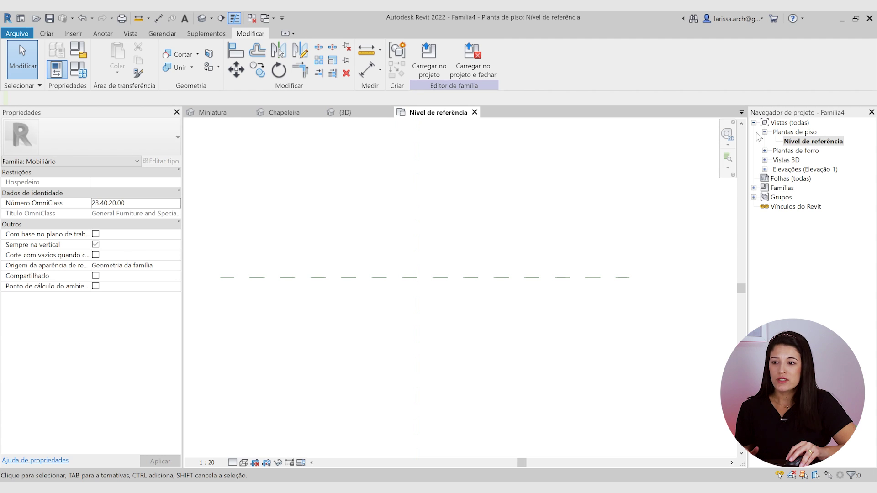
Open the Parte frontal elevation and inspect the Centro (Esquerda/Direita) reference plane and the reference level
{"action": "double_click", "coordinate": [783, 169]}
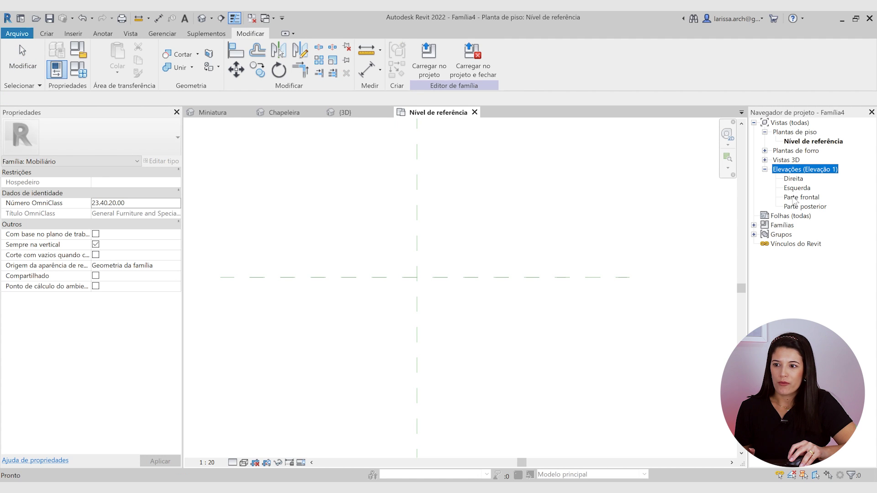
{"action": "double_click", "coordinate": [794, 198]}
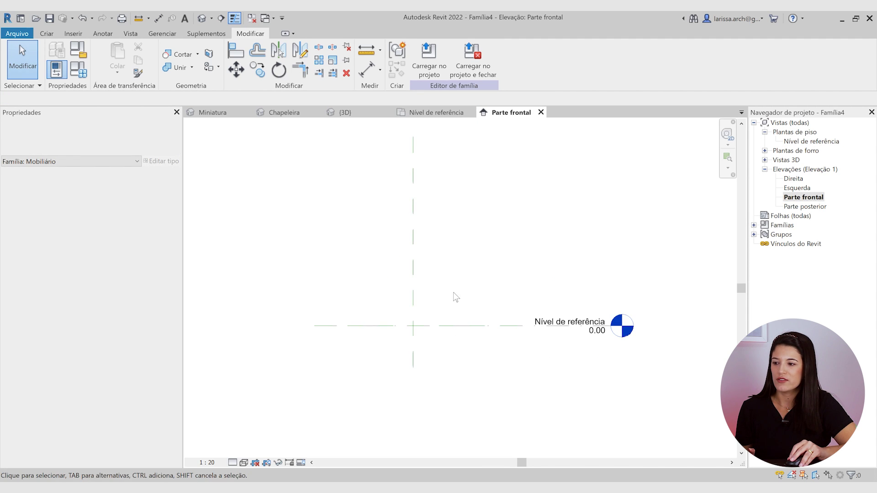
{"action": "scroll", "coordinate": [416, 192], "scroll_direction": "up", "scroll_amount": 2}
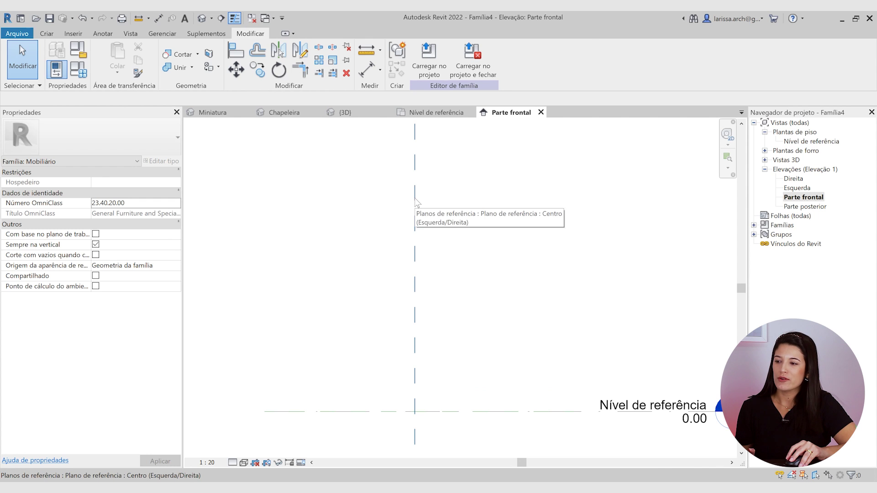
{"action": "left_click", "coordinate": [416, 182]}
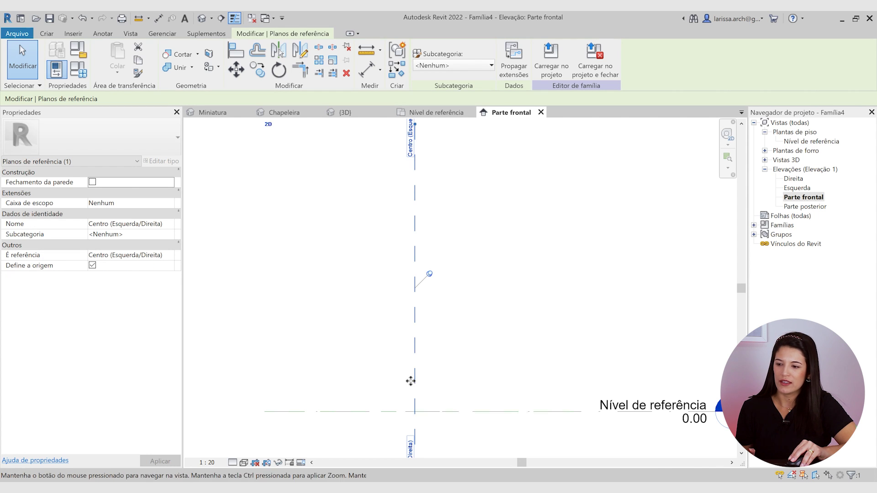
{"action": "middle_click_drag", "start_coordinate": [410, 379], "coordinate": [415, 326]}
{"action": "middle_click_drag", "start_coordinate": [668, 357], "coordinate": [603, 302]}
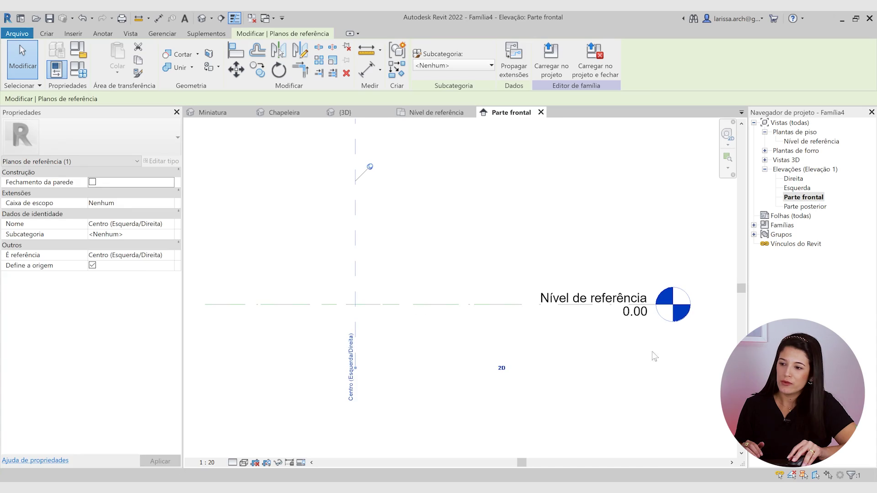
{"action": "key", "text": "Escape"}
{"action": "left_click", "coordinate": [603, 302]}
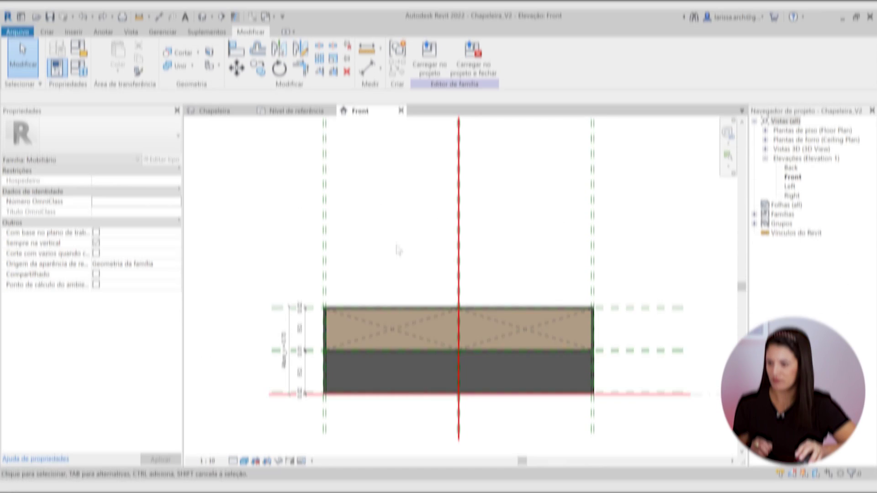
In the Front elevation of Chapeleira_V2, inspect the paired vertical reference planes at the cabinet's left side
{"action": "scroll", "coordinate": [392, 212], "scroll_direction": "up", "scroll_amount": 1}
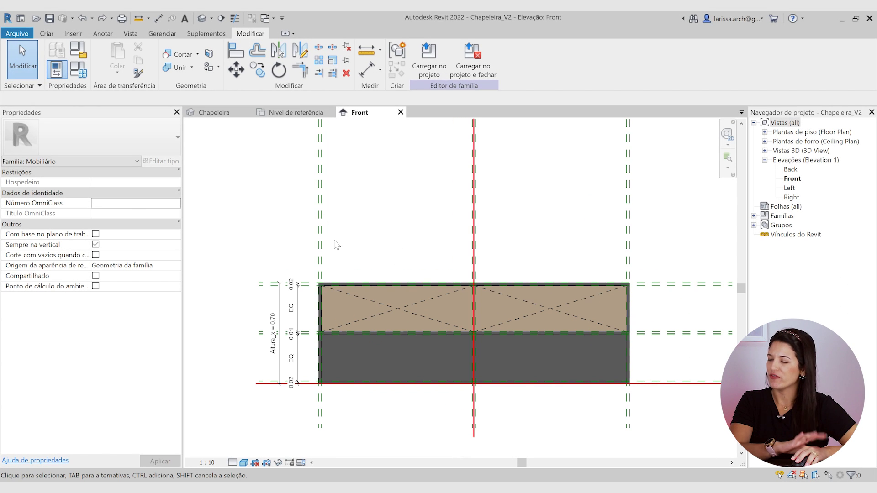
{"action": "scroll", "coordinate": [323, 233], "scroll_direction": "up", "scroll_amount": 2}
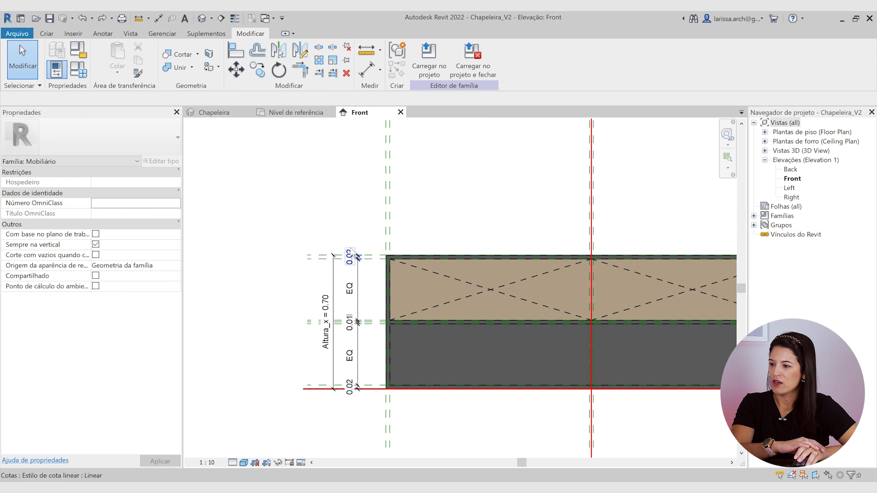
{"action": "scroll", "coordinate": [340, 222], "scroll_direction": "up", "scroll_amount": 1}
{"action": "scroll", "coordinate": [371, 242], "scroll_direction": "up", "scroll_amount": 3}
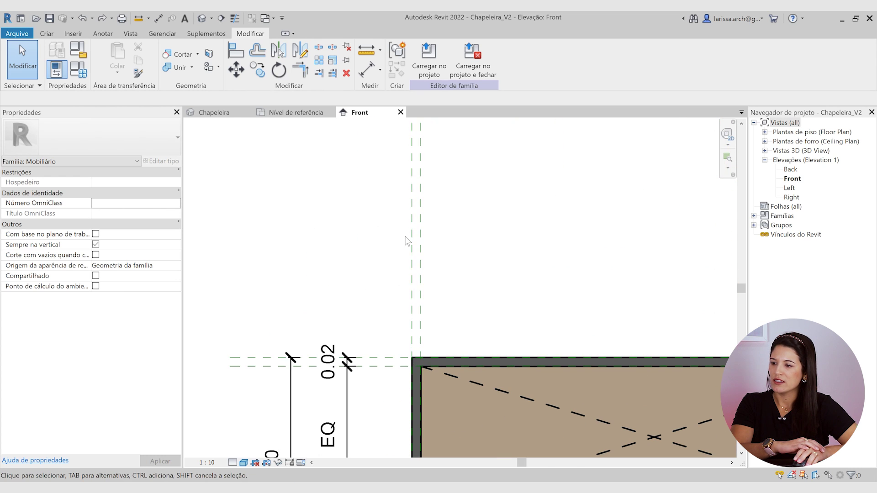
{"action": "scroll", "coordinate": [414, 242], "scroll_direction": "up", "scroll_amount": 2}
{"action": "left_click", "coordinate": [428, 228]}
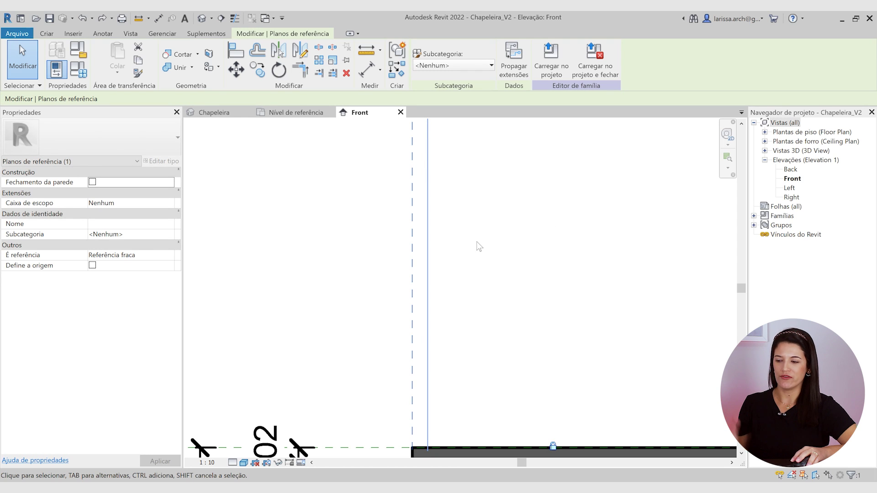
{"action": "key", "text": "Escape"}
{"action": "scroll", "coordinate": [384, 302], "scroll_direction": "up", "scroll_amount": 3}
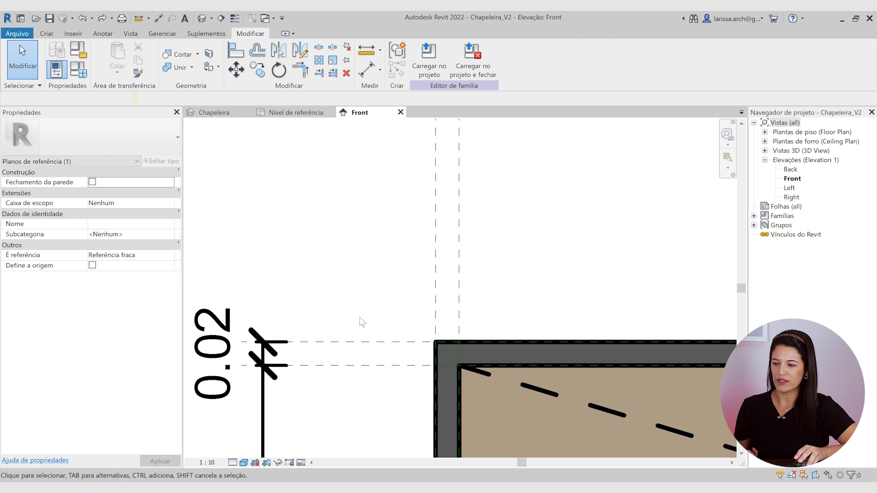
Examine the reference planes along the cabinet's top panel and beside the upper-left drawer
{"action": "scroll", "coordinate": [448, 259], "scroll_direction": "down", "scroll_amount": 4}
{"action": "scroll", "coordinate": [439, 262], "scroll_direction": "up", "scroll_amount": 1}
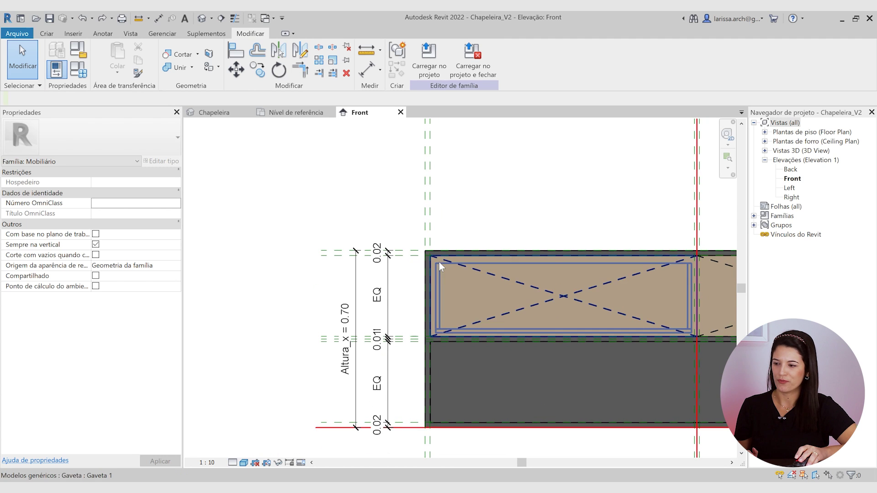
{"action": "scroll", "coordinate": [427, 243], "scroll_direction": "up", "scroll_amount": 1}
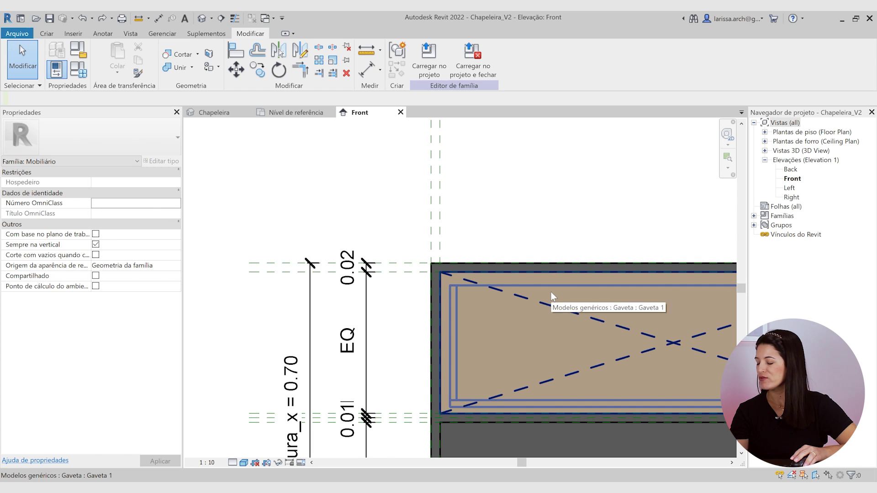
{"action": "scroll", "coordinate": [503, 263], "scroll_direction": "up", "scroll_amount": 2}
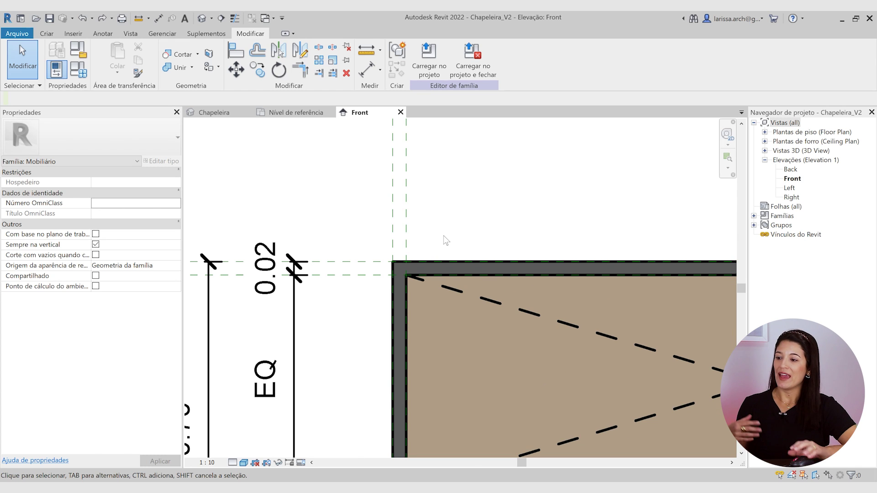
{"action": "scroll", "coordinate": [346, 279], "scroll_direction": "up", "scroll_amount": 2}
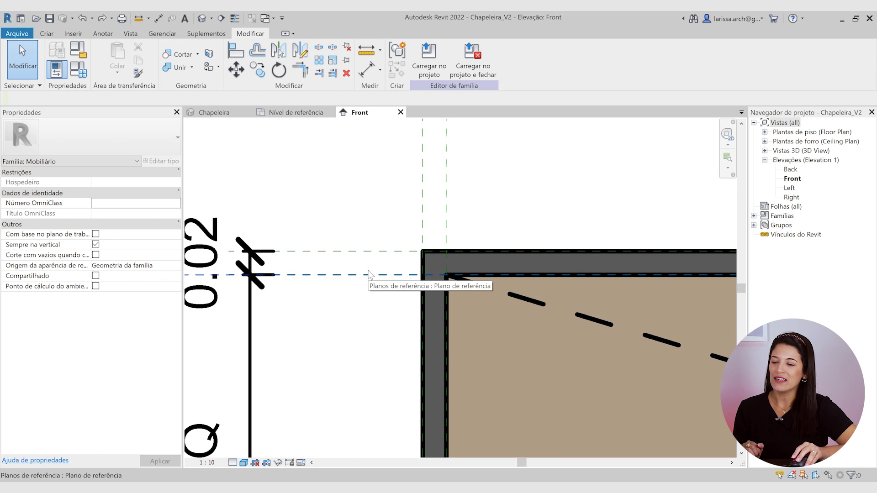
{"action": "scroll", "coordinate": [415, 251], "scroll_direction": "up", "scroll_amount": 1}
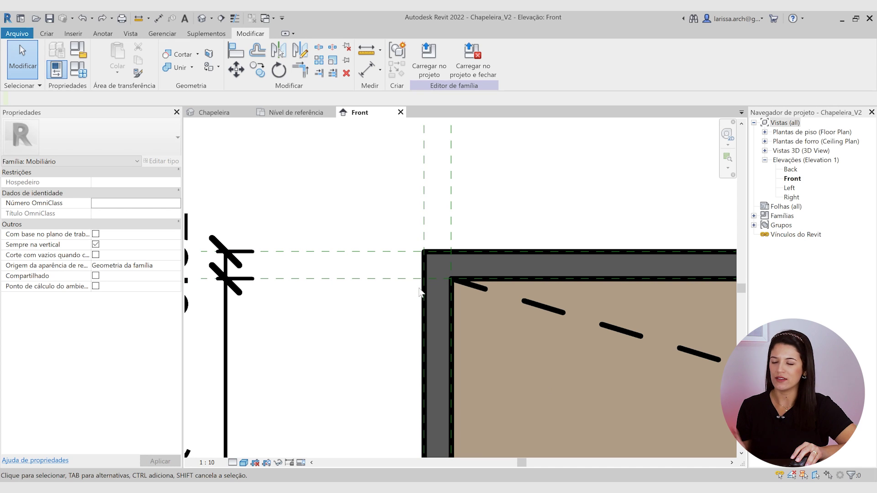
{"action": "middle_click_drag", "start_coordinate": [454, 263], "coordinate": [380, 249]}
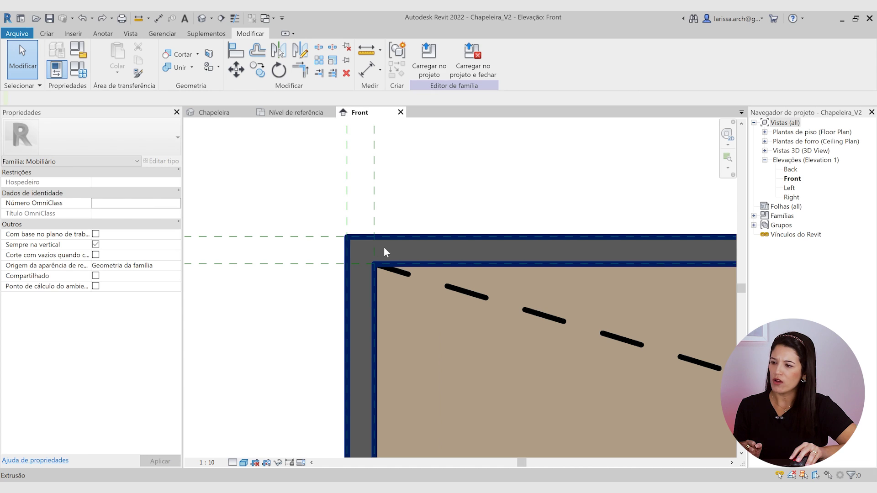
Inspect the outer box extrusion and how its edges follow the reference planes at the upper-left corner
{"action": "left_click", "coordinate": [385, 250]}
{"action": "scroll", "coordinate": [384, 244], "scroll_direction": "down", "scroll_amount": 1}
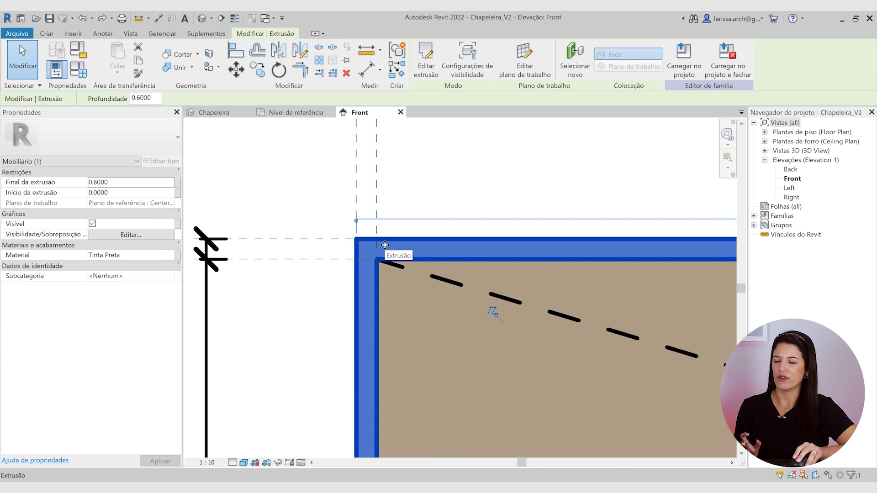
{"action": "scroll", "coordinate": [386, 246], "scroll_direction": "up", "scroll_amount": 1}
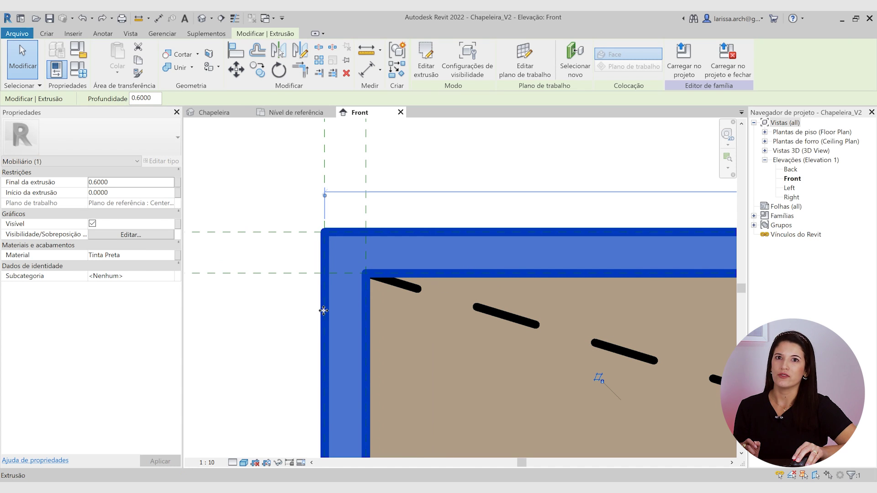
{"action": "scroll", "coordinate": [343, 282], "scroll_direction": "down", "scroll_amount": 2}
{"action": "left_click", "coordinate": [398, 186]}
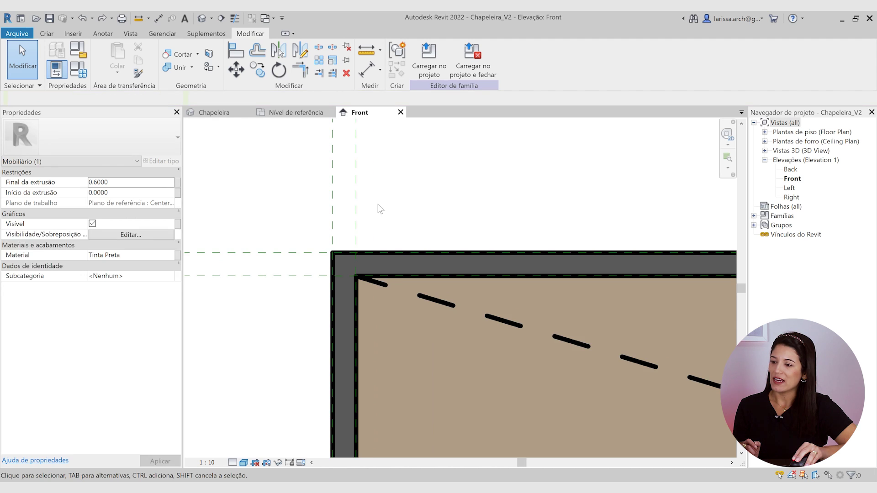
Check the two vertical reference planes that bound the left side panel's thickness
{"action": "middle_click_drag", "start_coordinate": [314, 205], "coordinate": [356, 199]}
{"action": "scroll", "coordinate": [357, 203], "scroll_direction": "up", "scroll_amount": 2}
{"action": "left_click_drag", "start_coordinate": [370, 159], "coordinate": [369, 157]}
{"action": "scroll", "coordinate": [358, 188], "scroll_direction": "up", "scroll_amount": 1}
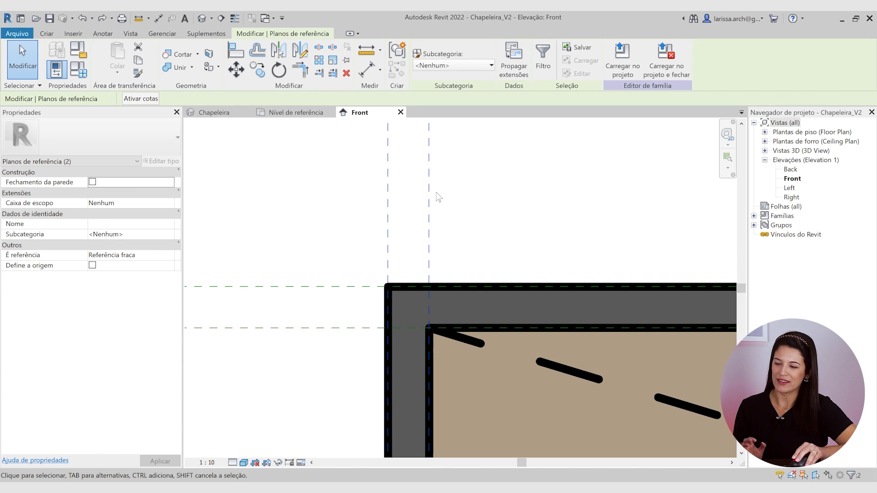
{"action": "scroll", "coordinate": [425, 183], "scroll_direction": "down", "scroll_amount": 4}
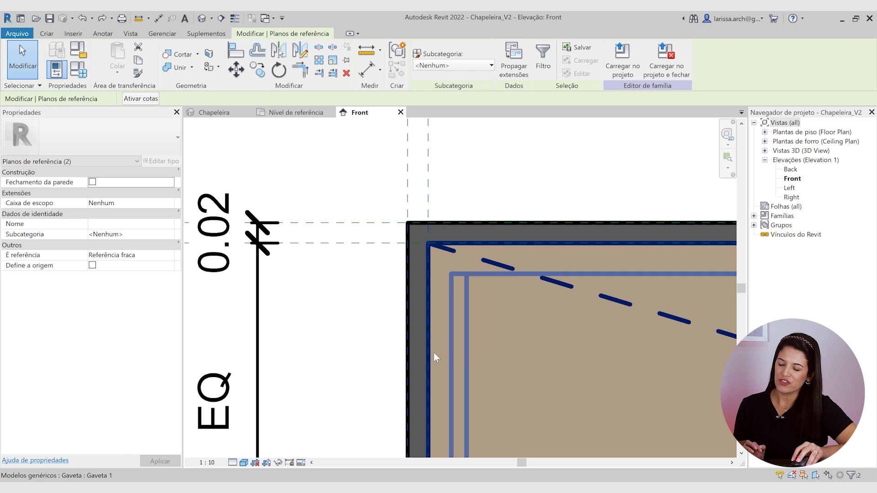
{"action": "key", "text": "Escape"}
Inspect the horizontal reference plane on the underside of the cabinet's top panel and its locked dimension
{"action": "scroll", "coordinate": [325, 215], "scroll_direction": "up", "scroll_amount": 3}
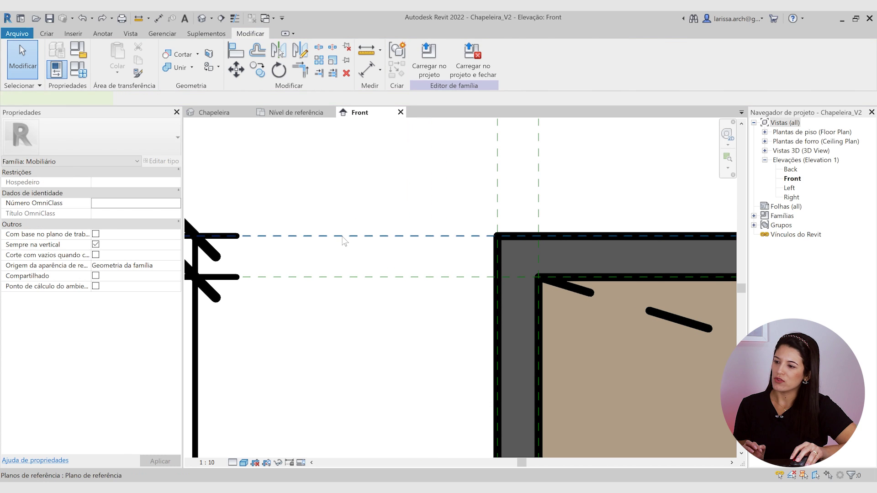
{"action": "left_click", "coordinate": [342, 277]}
{"action": "scroll", "coordinate": [350, 224], "scroll_direction": "down", "scroll_amount": 2}
{"action": "scroll", "coordinate": [349, 223], "scroll_direction": "down", "scroll_amount": 2}
{"action": "scroll", "coordinate": [350, 224], "scroll_direction": "up", "scroll_amount": 2}
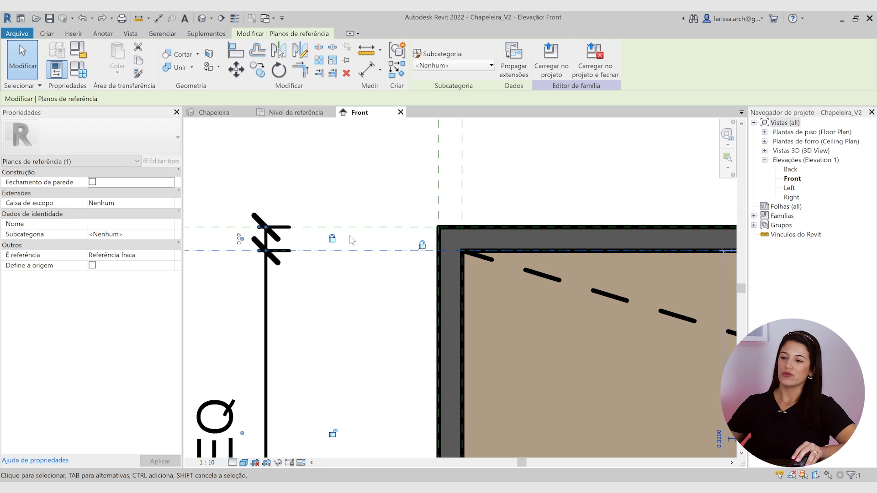
Inspect the outer box extrusion from the upper-left corner along the top panel to the cabinet's centre
{"action": "left_click", "coordinate": [366, 296]}
{"action": "scroll", "coordinate": [447, 259], "scroll_direction": "up", "scroll_amount": 2}
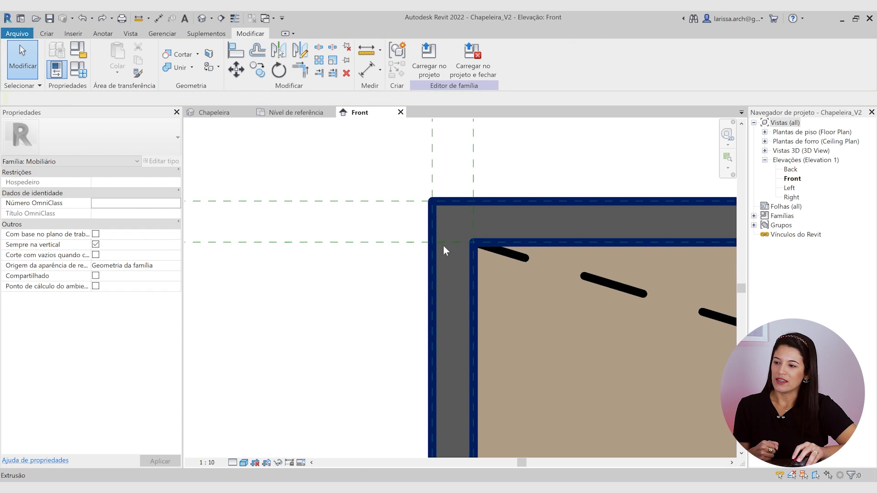
{"action": "left_click", "coordinate": [437, 217]}
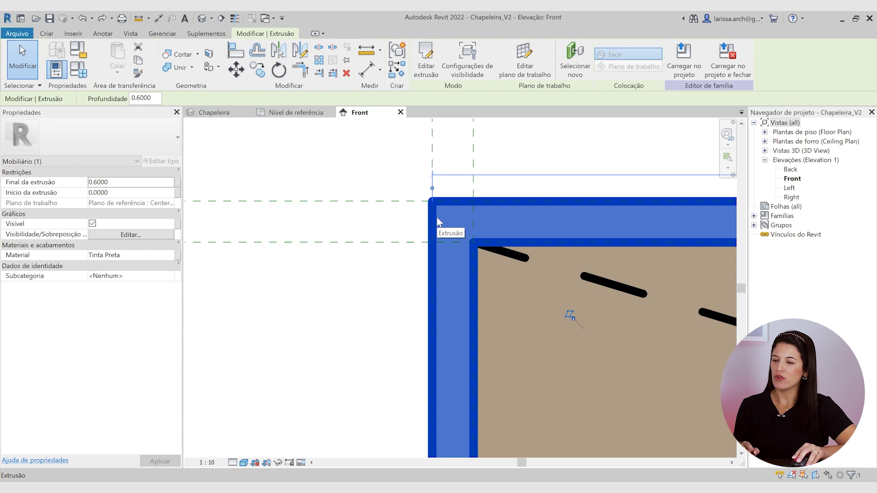
{"action": "scroll", "coordinate": [437, 218], "scroll_direction": "down", "scroll_amount": 3}
{"action": "middle_click_drag", "start_coordinate": [433, 250], "coordinate": [408, 228]}
{"action": "middle_click_drag", "start_coordinate": [487, 290], "coordinate": [410, 296]}
{"action": "scroll", "coordinate": [648, 204], "scroll_direction": "up", "scroll_amount": 2}
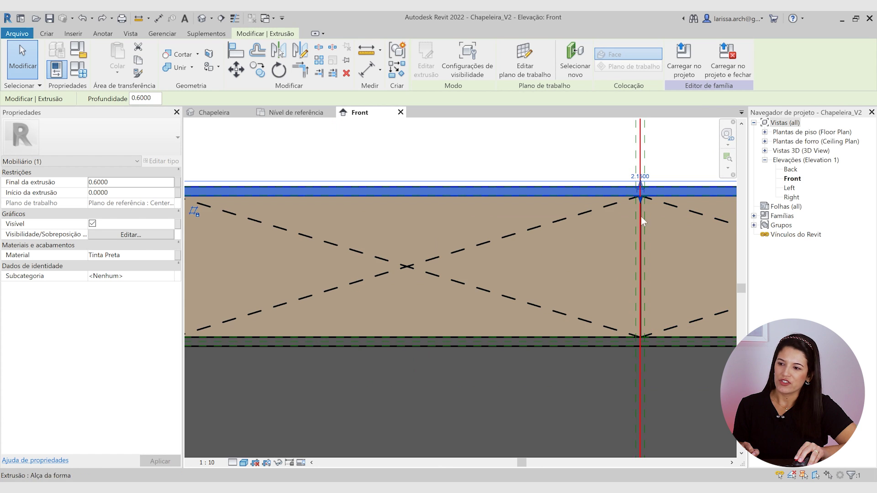
Check the horizontal reference plane on the upper side of the divider beneath the upper drawers
{"action": "scroll", "coordinate": [643, 248], "scroll_direction": "down", "scroll_amount": 3}
{"action": "scroll", "coordinate": [377, 277], "scroll_direction": "up", "scroll_amount": 5}
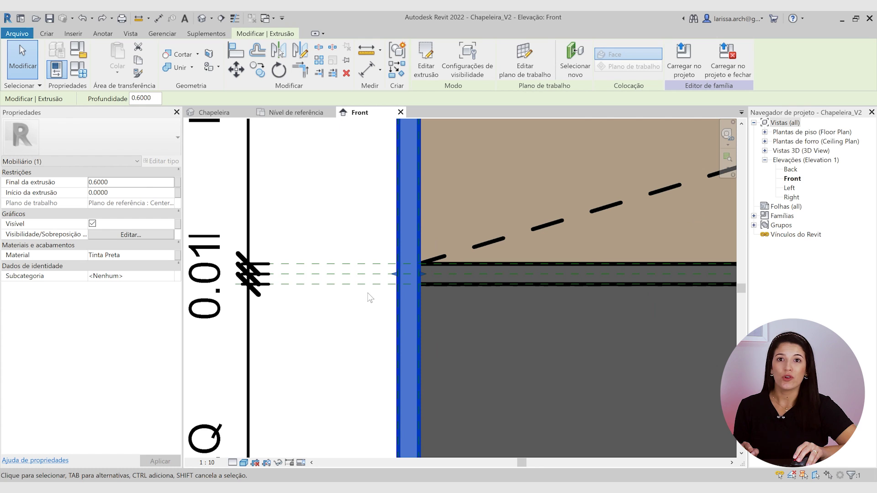
{"action": "scroll", "coordinate": [355, 291], "scroll_direction": "up", "scroll_amount": 2}
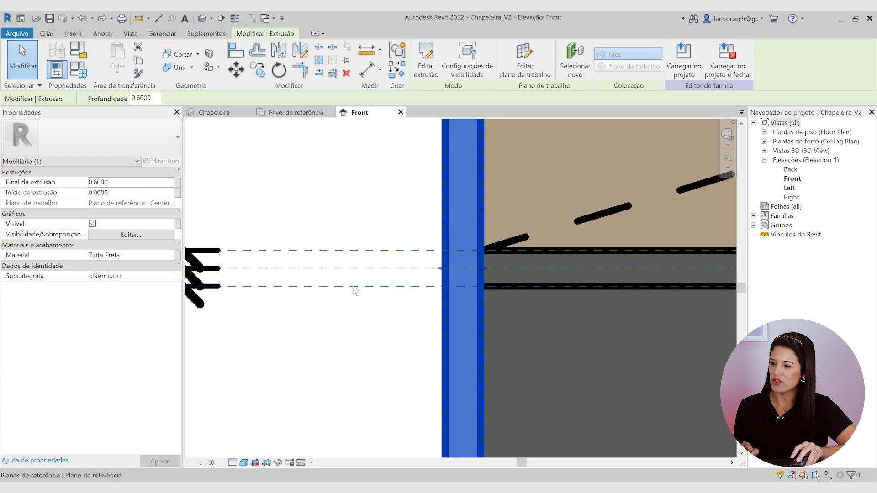
{"action": "left_click", "coordinate": [356, 251]}
{"action": "scroll", "coordinate": [355, 251], "scroll_direction": "down", "scroll_amount": 6}
{"action": "middle_click_drag", "start_coordinate": [606, 200], "coordinate": [474, 292]}
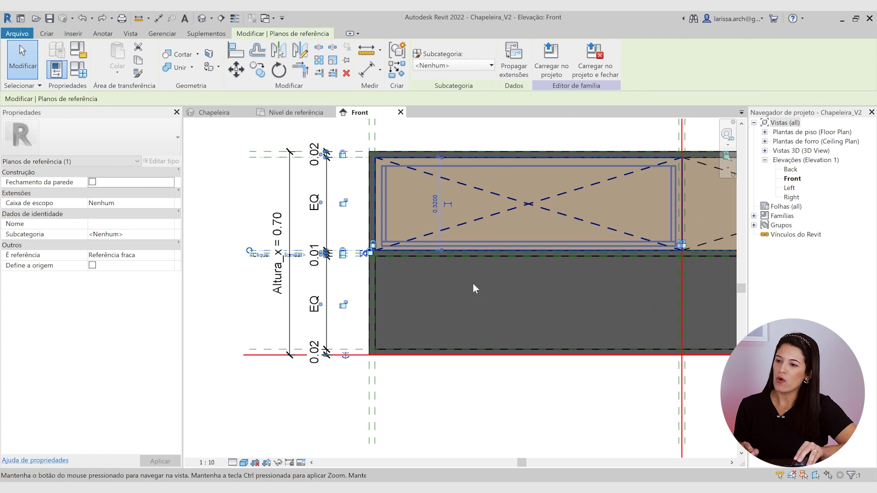
Check the two vertical reference planes on either side of the cabinet's centre line
{"action": "scroll", "coordinate": [553, 196], "scroll_direction": "up", "scroll_amount": 2}
{"action": "scroll", "coordinate": [546, 190], "scroll_direction": "up", "scroll_amount": 3}
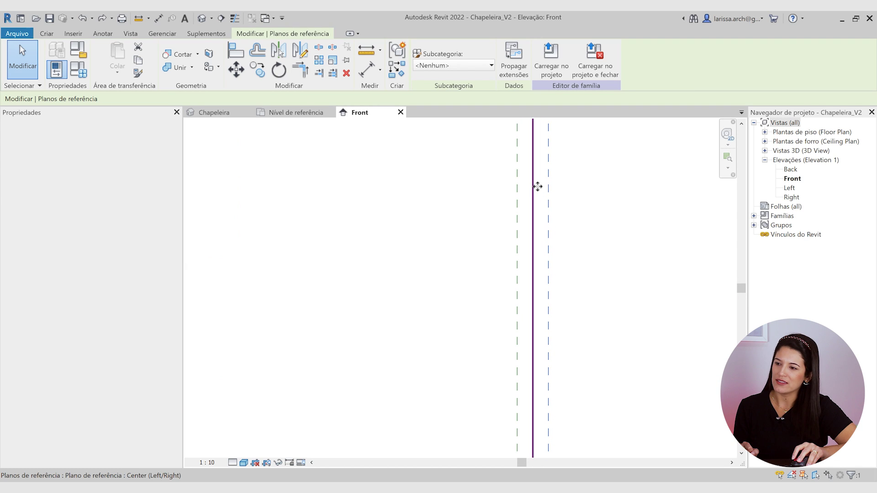
{"action": "left_click", "coordinate": [518, 181]}
{"action": "scroll", "coordinate": [519, 180], "scroll_direction": "down", "scroll_amount": 4}
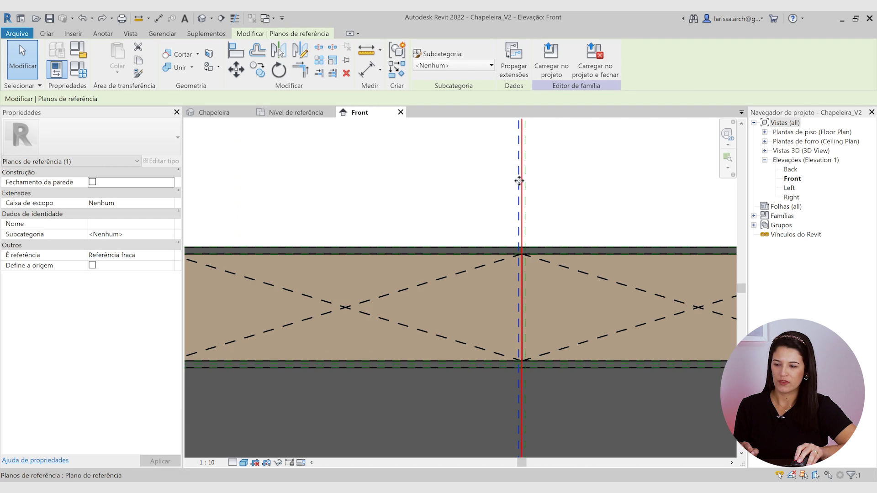
Open the outer box extrusion's sketch for editing and examine its lines at the upper-left corner
{"action": "left_click", "coordinate": [400, 396]}
{"action": "scroll", "coordinate": [331, 226], "scroll_direction": "up", "scroll_amount": 5}
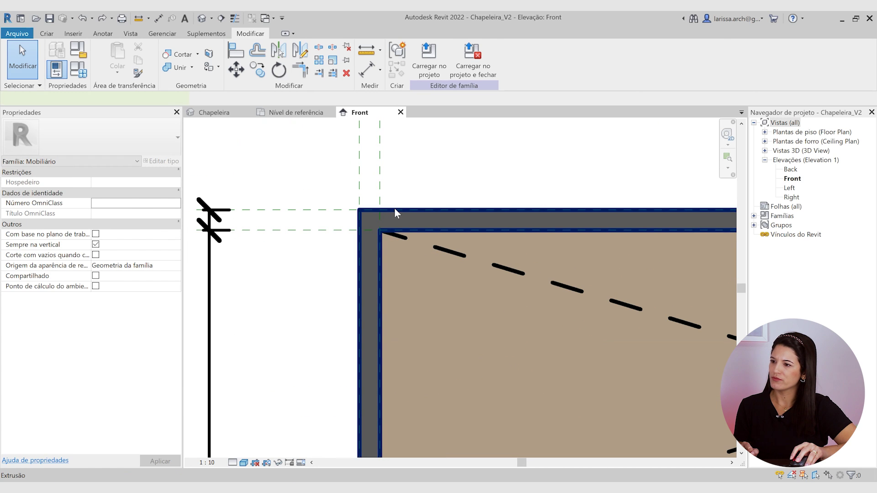
{"action": "left_click", "coordinate": [397, 214]}
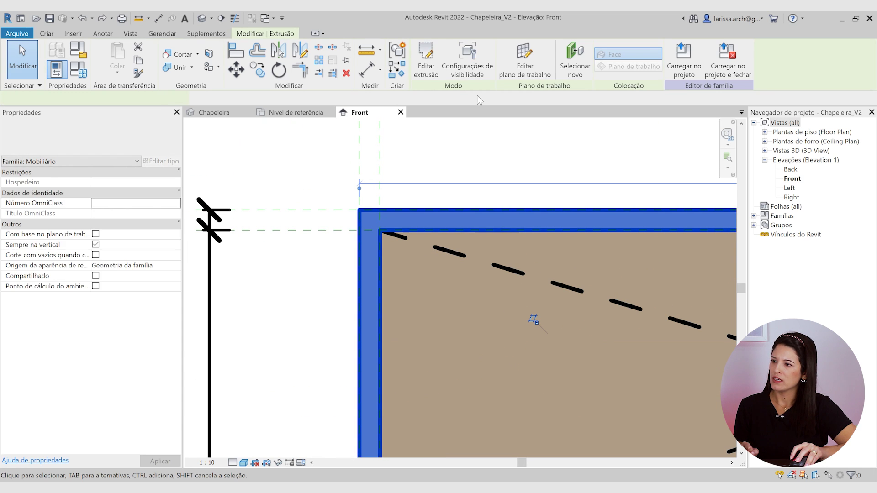
{"action": "left_click", "coordinate": [426, 64]}
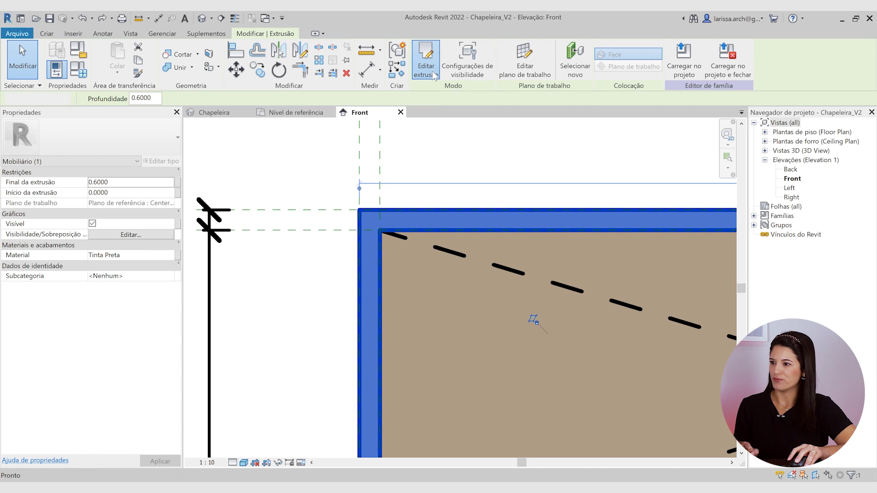
{"action": "middle_click_drag", "start_coordinate": [359, 215], "coordinate": [383, 256]}
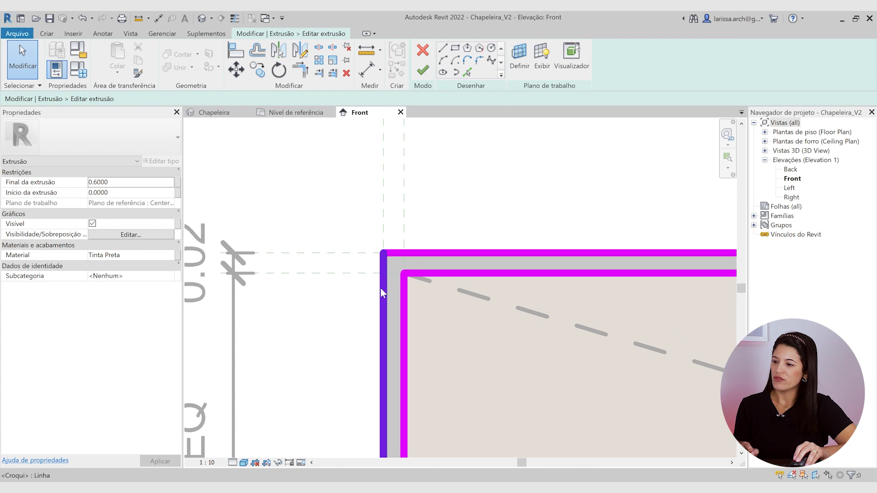
{"action": "scroll", "coordinate": [383, 287], "scroll_direction": "up", "scroll_amount": 2}
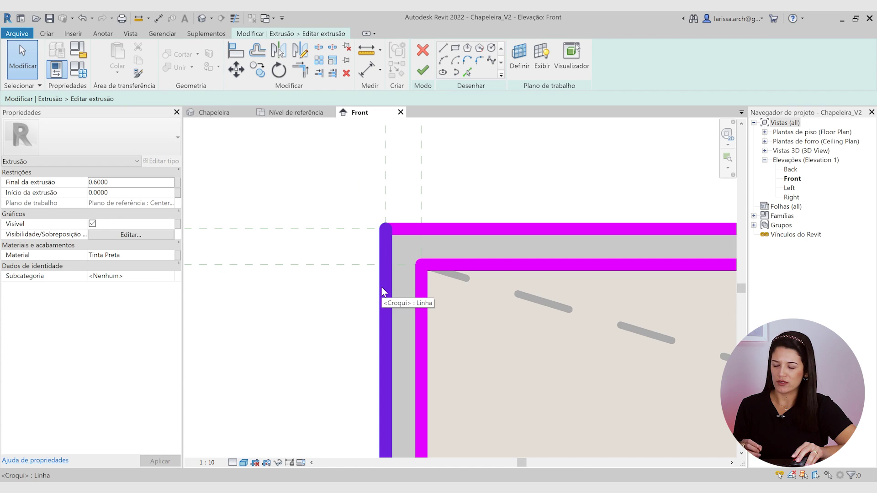
{"action": "scroll", "coordinate": [361, 239], "scroll_direction": "up", "scroll_amount": 1}
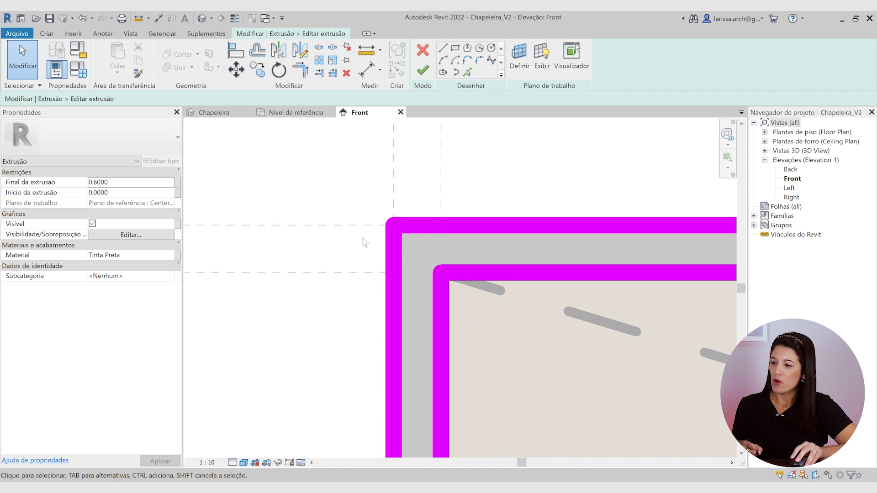
Examine how the sketch's outer left line is aligned and locked to the outermost left vertical reference plane
{"action": "left_click", "coordinate": [395, 261]}
{"action": "scroll", "coordinate": [400, 279], "scroll_direction": "up", "scroll_amount": 2}
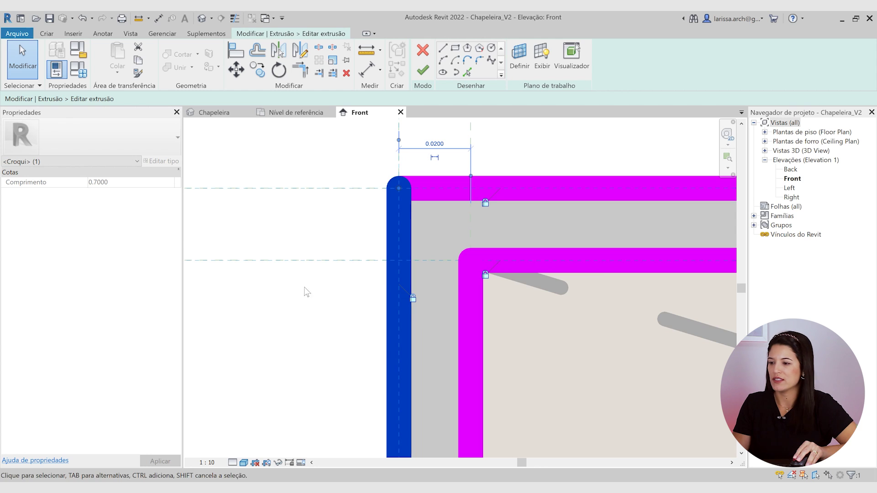
{"action": "scroll", "coordinate": [333, 271], "scroll_direction": "down", "scroll_amount": 2}
{"action": "left_click", "coordinate": [327, 326]}
{"action": "scroll", "coordinate": [371, 273], "scroll_direction": "down", "scroll_amount": 1}
{"action": "middle_click_drag", "start_coordinate": [371, 272], "coordinate": [370, 286]}
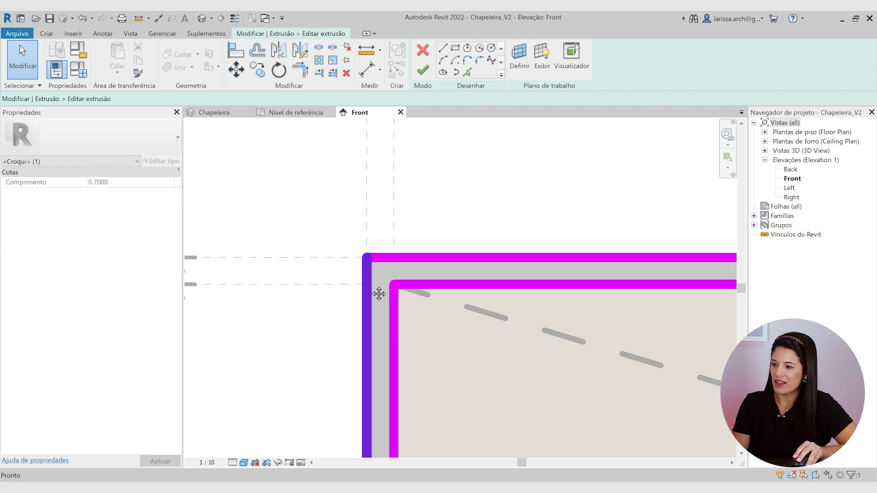
{"action": "scroll", "coordinate": [368, 297], "scroll_direction": "up", "scroll_amount": 1}
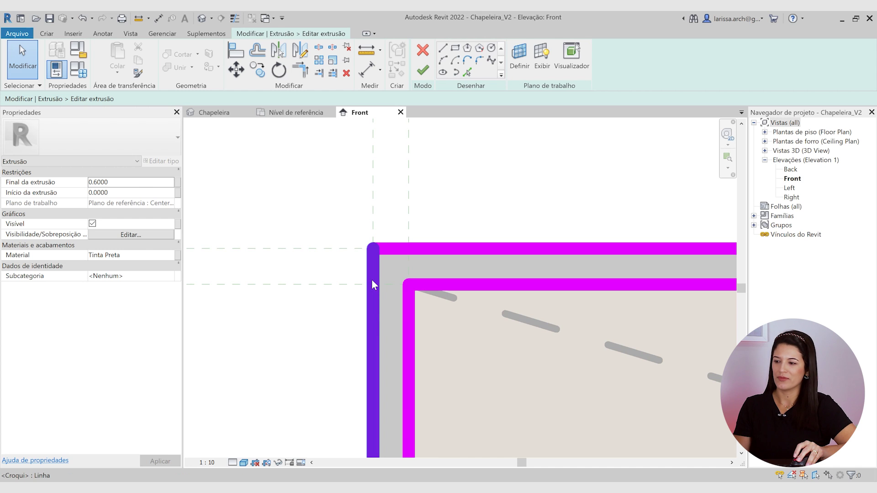
{"action": "scroll", "coordinate": [372, 283], "scroll_direction": "up", "scroll_amount": 1}
{"action": "left_click", "coordinate": [371, 276]}
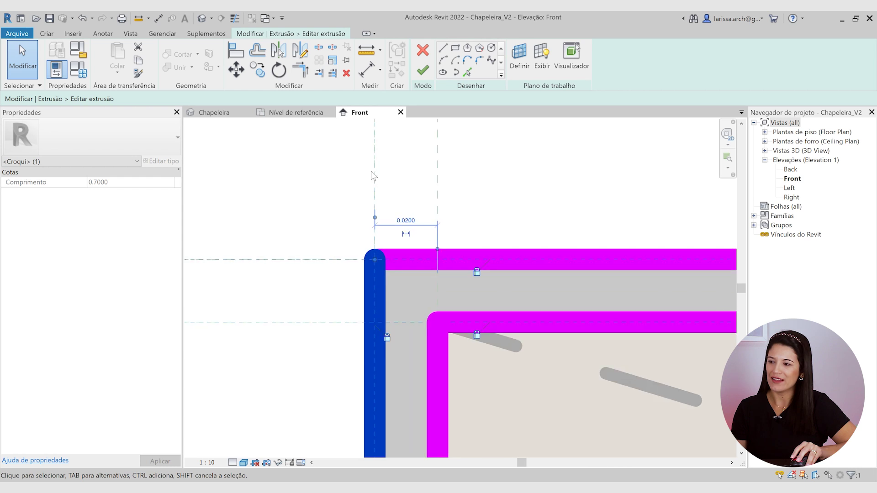
{"action": "scroll", "coordinate": [371, 171], "scroll_direction": "up", "scroll_amount": 2}
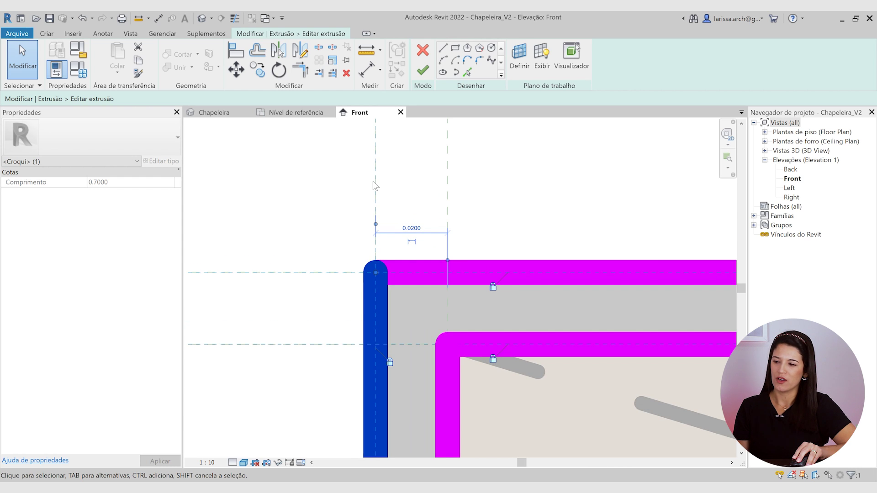
{"action": "scroll", "coordinate": [375, 185], "scroll_direction": "down", "scroll_amount": 1}
{"action": "scroll", "coordinate": [372, 274], "scroll_direction": "up", "scroll_amount": 1}
{"action": "scroll", "coordinate": [374, 302], "scroll_direction": "down", "scroll_amount": 2}
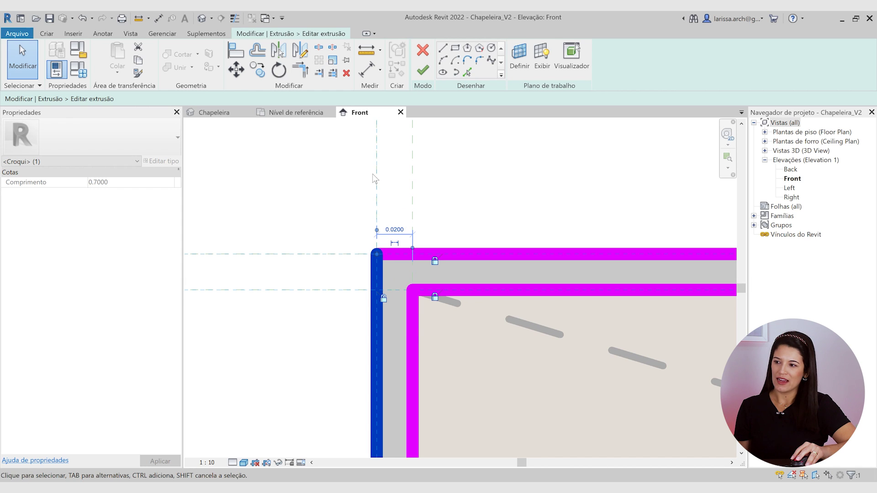
{"action": "middle_click_drag", "start_coordinate": [421, 271], "coordinate": [407, 283]}
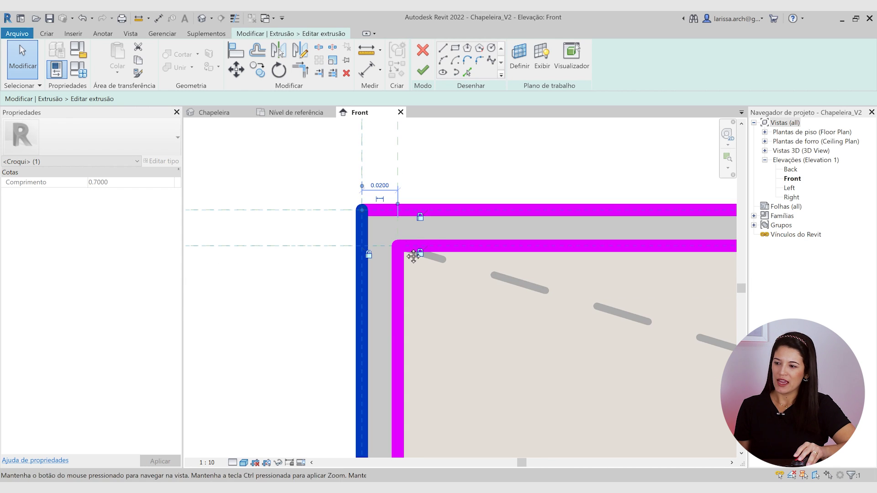
Check the constraints on the sketch's inner left line, and finish editing the extrusion
{"action": "left_click_drag", "start_coordinate": [363, 307], "coordinate": [399, 307]}
{"action": "middle_click_drag", "start_coordinate": [399, 307], "coordinate": [399, 324]}
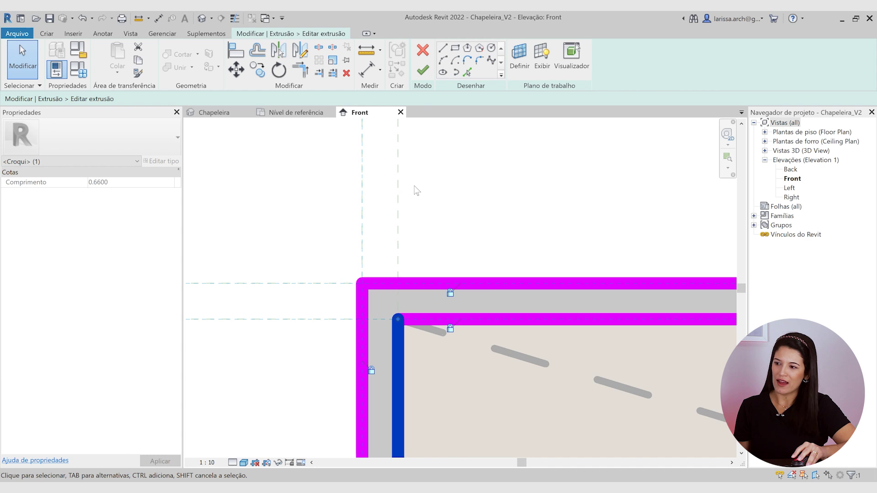
{"action": "scroll", "coordinate": [397, 191], "scroll_direction": "down", "scroll_amount": 3}
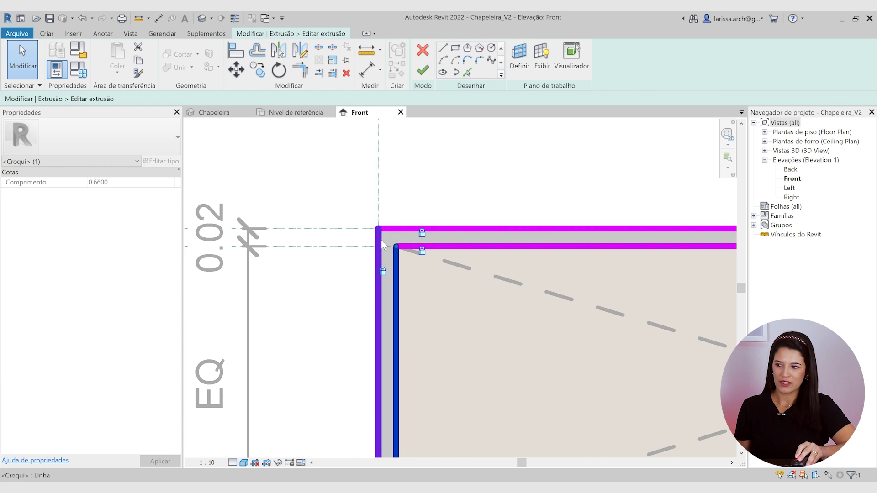
{"action": "scroll", "coordinate": [393, 240], "scroll_direction": "up", "scroll_amount": 3}
{"action": "scroll", "coordinate": [388, 268], "scroll_direction": "down", "scroll_amount": 2}
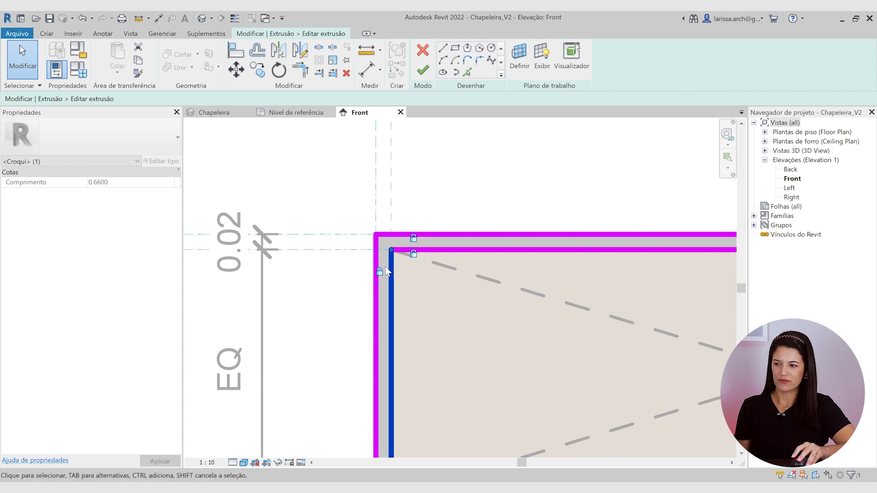
{"action": "left_click", "coordinate": [337, 326]}
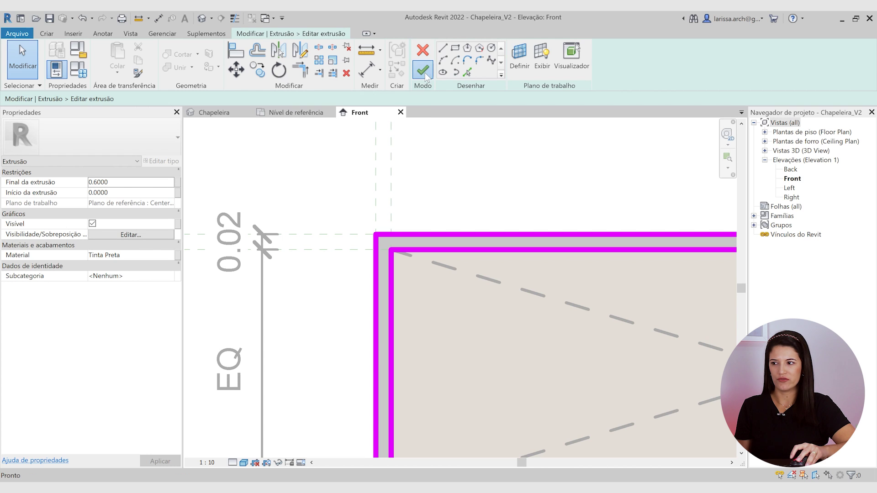
{"action": "left_click", "coordinate": [423, 71]}
{"action": "left_click", "coordinate": [449, 168]}
{"action": "scroll", "coordinate": [448, 168], "scroll_direction": "down", "scroll_amount": 3}
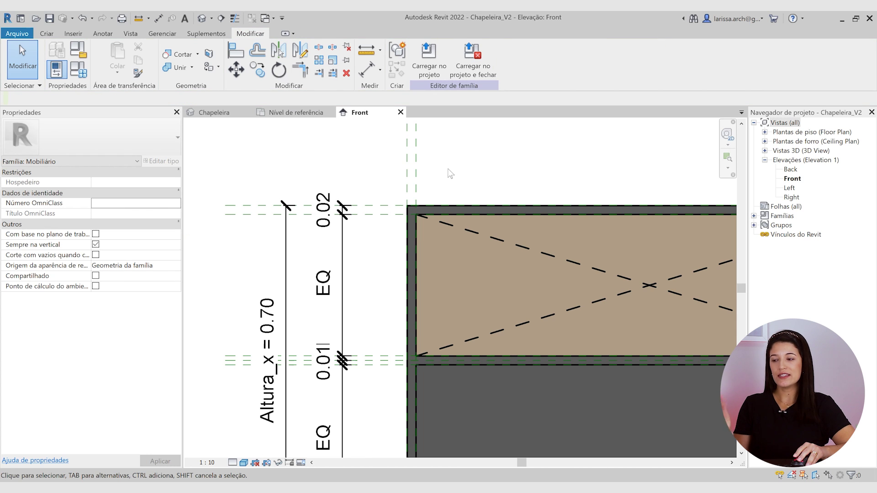
Move the uppermost horizontal reference plane upward so the overall height Altura_x becomes about 0.86 m
{"action": "scroll", "coordinate": [376, 215], "scroll_direction": "up", "scroll_amount": 3}
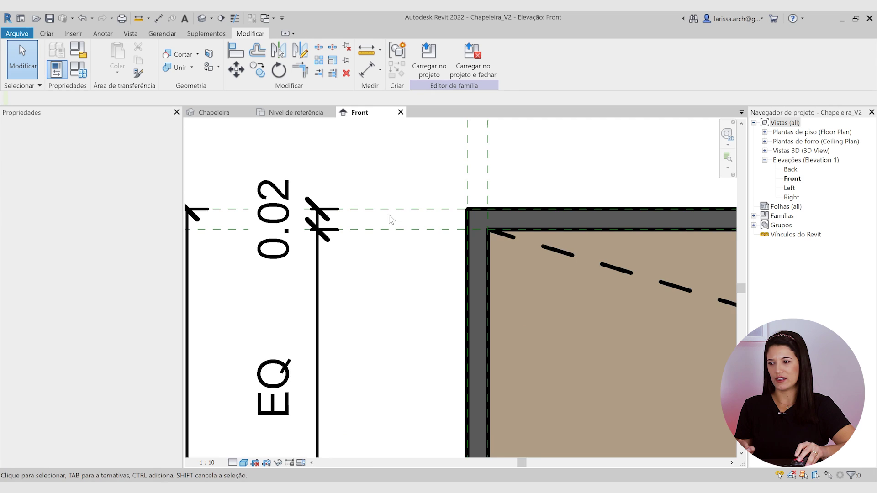
{"action": "left_click", "coordinate": [432, 208]}
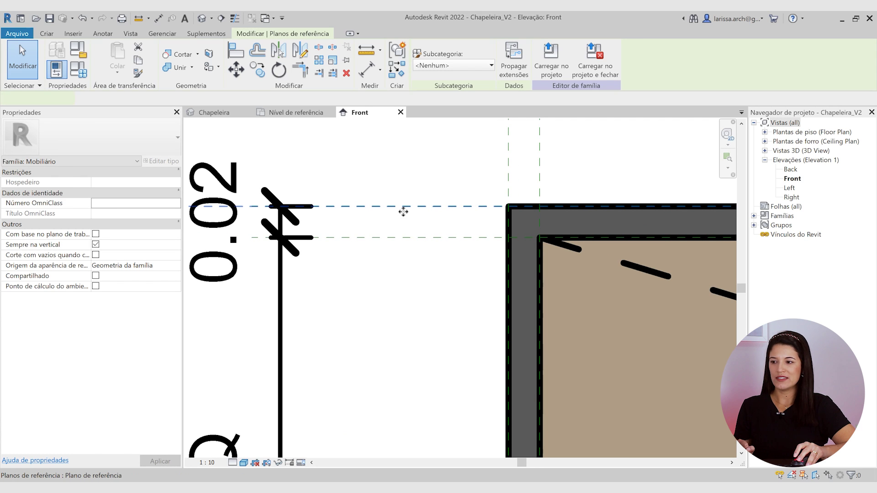
{"action": "scroll", "coordinate": [407, 211], "scroll_direction": "down", "scroll_amount": 4}
{"action": "scroll", "coordinate": [412, 201], "scroll_direction": "down", "scroll_amount": 4}
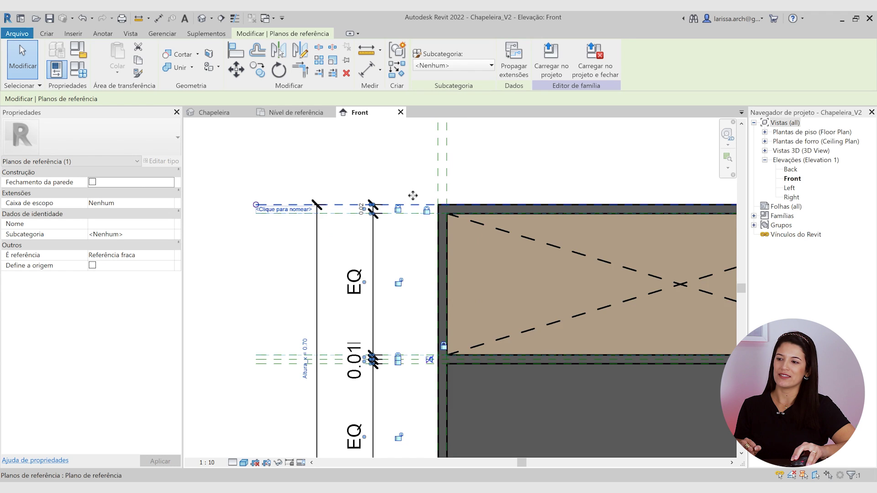
{"action": "left_click_drag", "start_coordinate": [413, 171], "coordinate": [414, 156]}
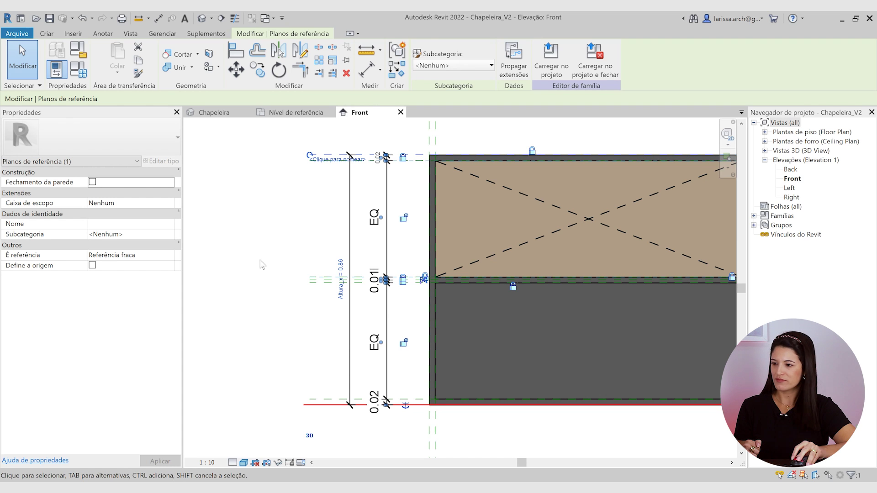
{"action": "left_click", "coordinate": [276, 312]}
{"action": "middle_click_drag", "start_coordinate": [350, 240], "coordinate": [348, 268]}
{"action": "scroll", "coordinate": [350, 273], "scroll_direction": "up", "scroll_amount": 2}
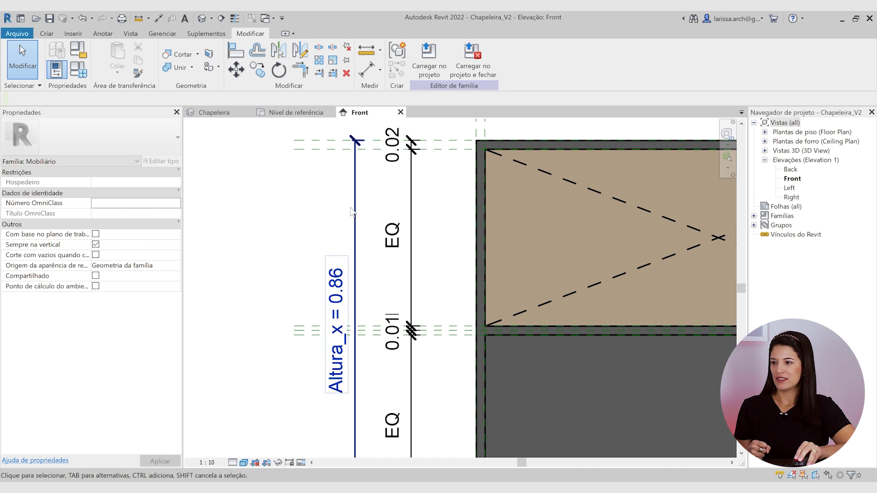
Move the uppermost horizontal reference plane down to an overall height Altura_x of about 0.68 m
{"action": "scroll", "coordinate": [320, 206], "scroll_direction": "down", "scroll_amount": 2}
{"action": "scroll", "coordinate": [411, 177], "scroll_direction": "up", "scroll_amount": 3}
{"action": "left_click", "coordinate": [411, 176]}
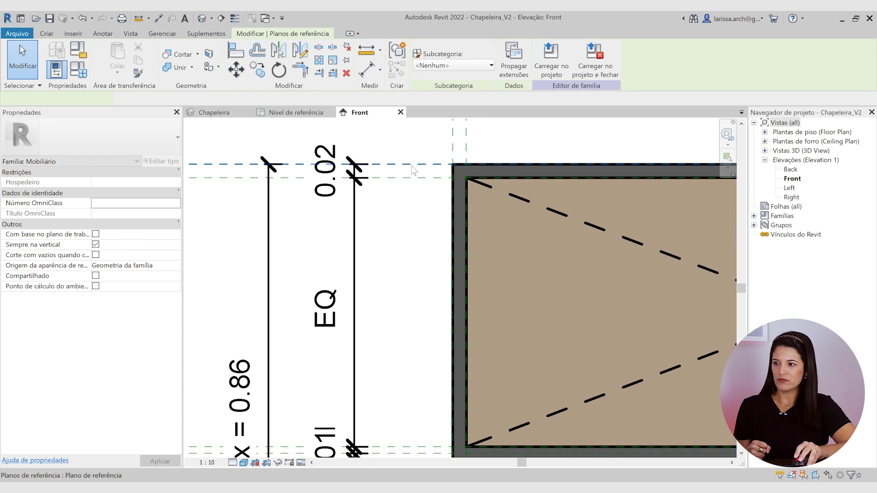
{"action": "scroll", "coordinate": [409, 167], "scroll_direction": "down", "scroll_amount": 3}
{"action": "scroll", "coordinate": [406, 168], "scroll_direction": "up", "scroll_amount": 3}
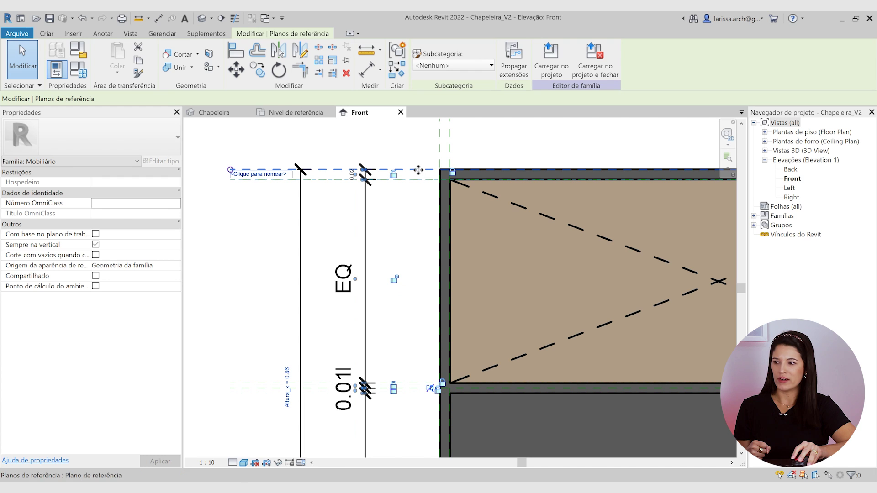
{"action": "left_click_drag", "start_coordinate": [415, 168], "coordinate": [410, 265]}
{"action": "scroll", "coordinate": [408, 200], "scroll_direction": "down", "scroll_amount": 3}
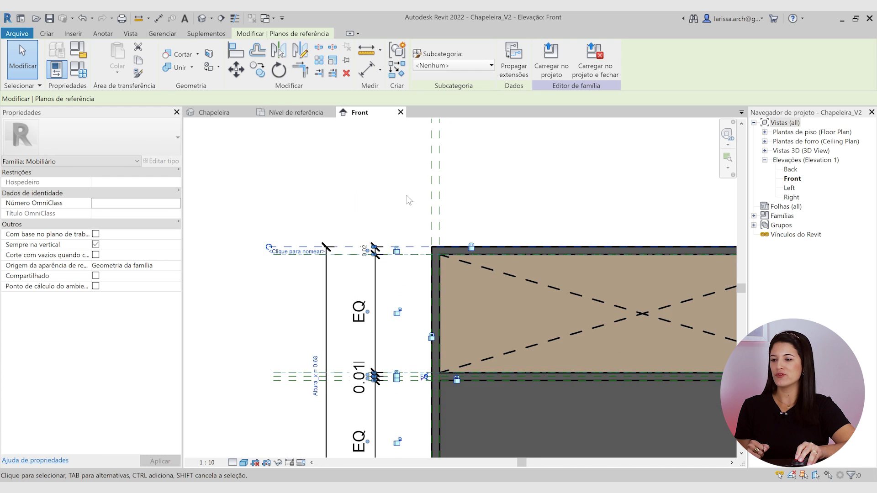
{"action": "left_click", "coordinate": [330, 345]}
{"action": "scroll", "coordinate": [337, 347], "scroll_direction": "up", "scroll_amount": 4}
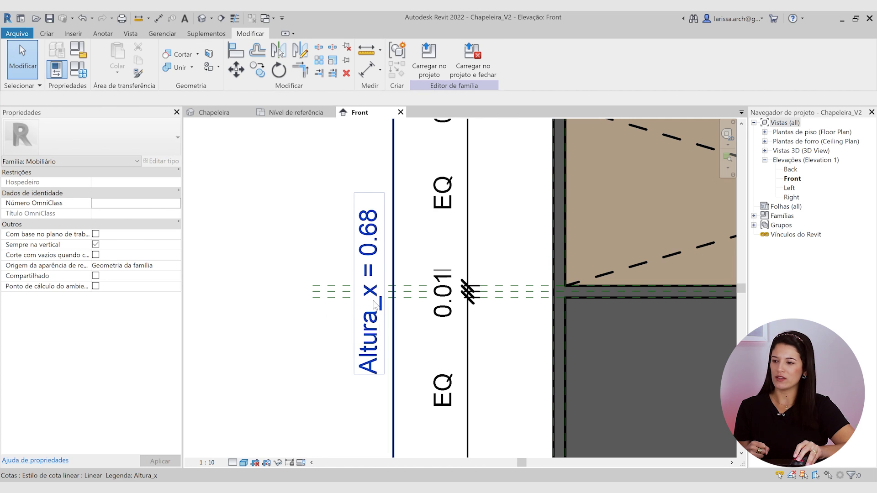
Set the cabinet's overall height dimension Altura_x to 1 m
{"action": "scroll", "coordinate": [377, 305], "scroll_direction": "down", "scroll_amount": 3}
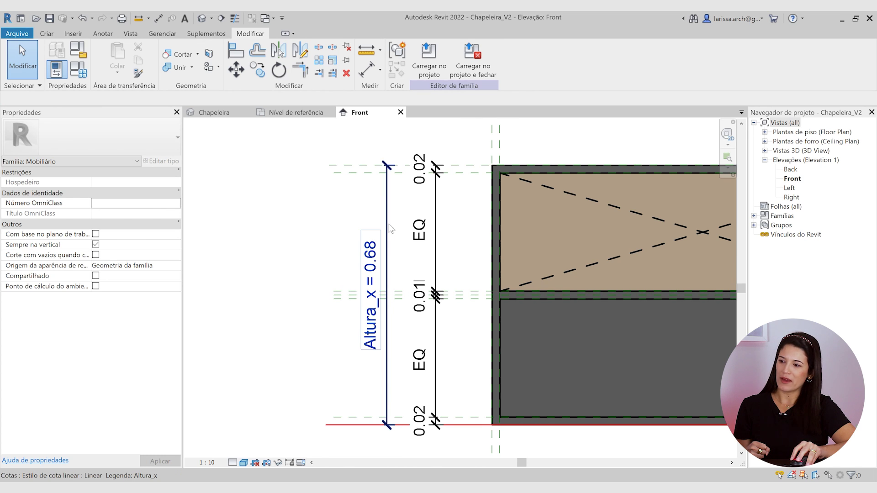
{"action": "scroll", "coordinate": [391, 263], "scroll_direction": "up", "scroll_amount": 2}
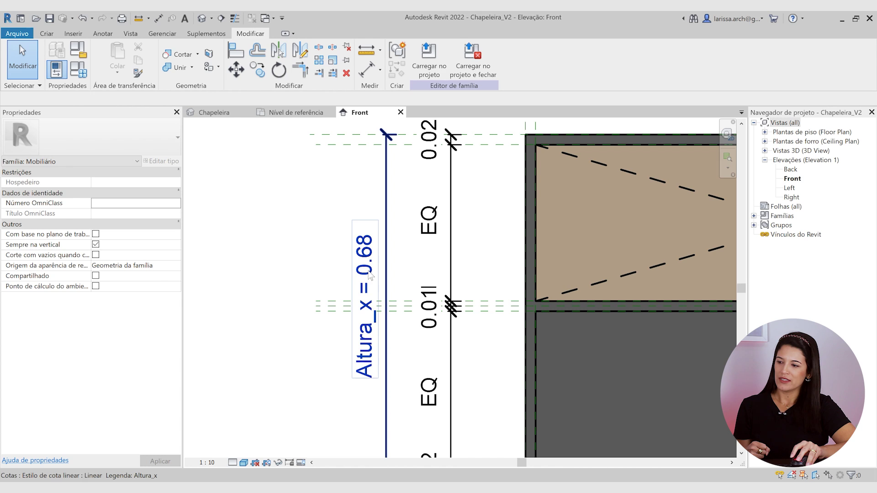
{"action": "left_click", "coordinate": [368, 277]}
{"action": "scroll", "coordinate": [369, 281], "scroll_direction": "up", "scroll_amount": 2}
{"action": "left_click", "coordinate": [383, 317]}
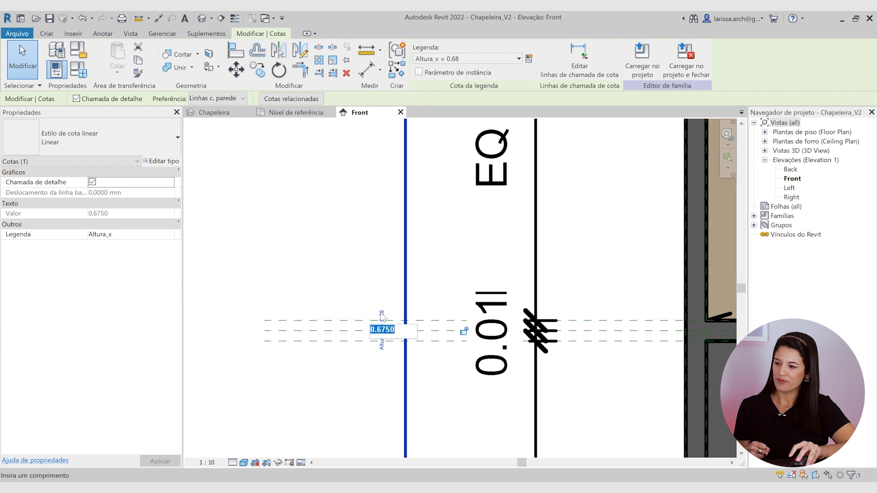
{"action": "scroll", "coordinate": [394, 330], "scroll_direction": "up", "scroll_amount": 2}
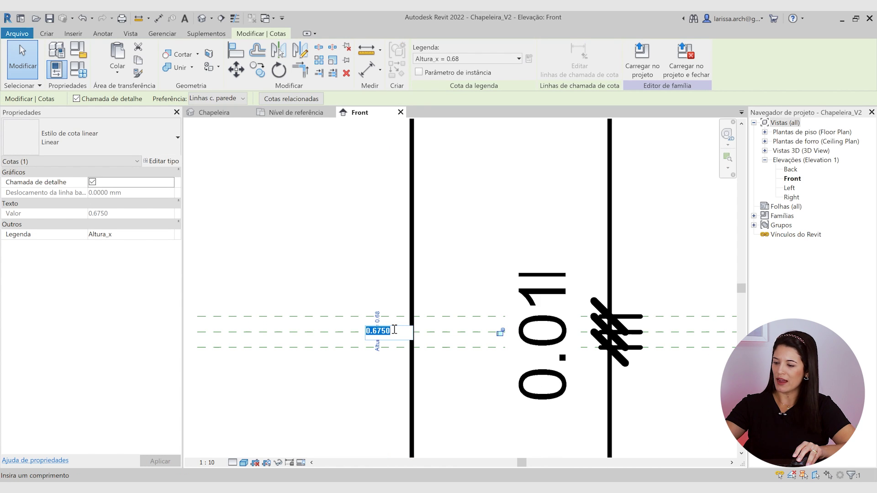
{"action": "scroll", "coordinate": [395, 330], "scroll_direction": "down", "scroll_amount": 3}
{"action": "type", "text": "1"}
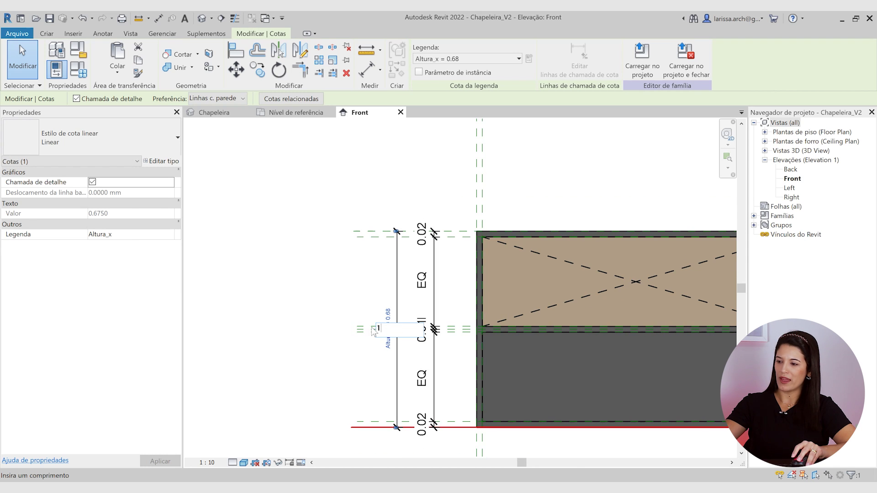
{"action": "key", "text": "Return"}
{"action": "scroll", "coordinate": [313, 352], "scroll_direction": "down", "scroll_amount": 2}
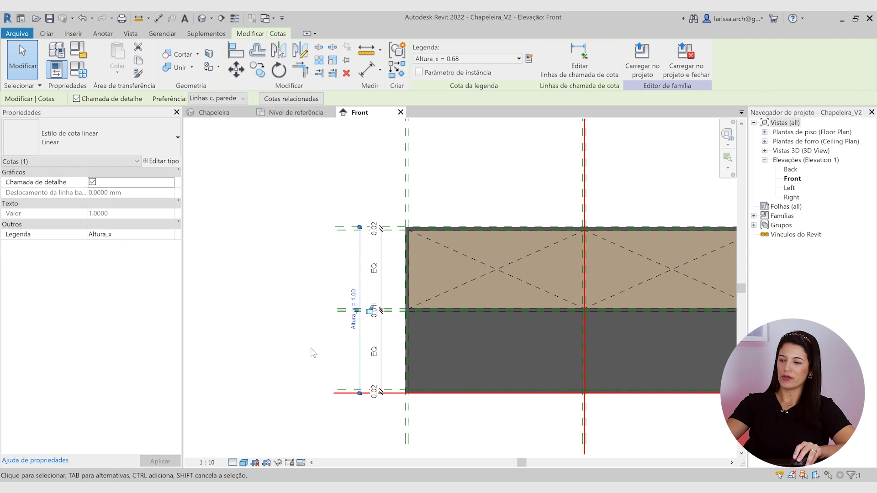
{"action": "left_click", "coordinate": [334, 357]}
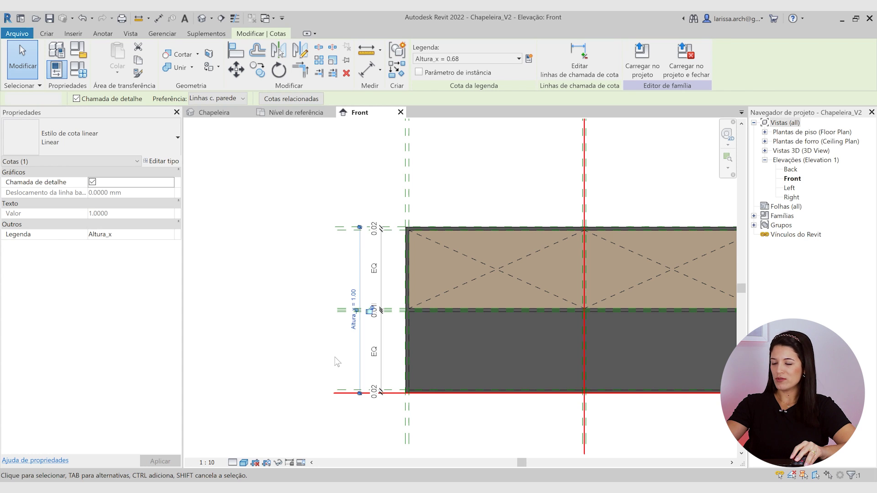
Examine the reference planes around the cabinet's upper left corner and how the whole front elevation follows the overall height
{"action": "scroll", "coordinate": [364, 268], "scroll_direction": "up", "scroll_amount": 3}
{"action": "scroll", "coordinate": [414, 285], "scroll_direction": "up", "scroll_amount": 2}
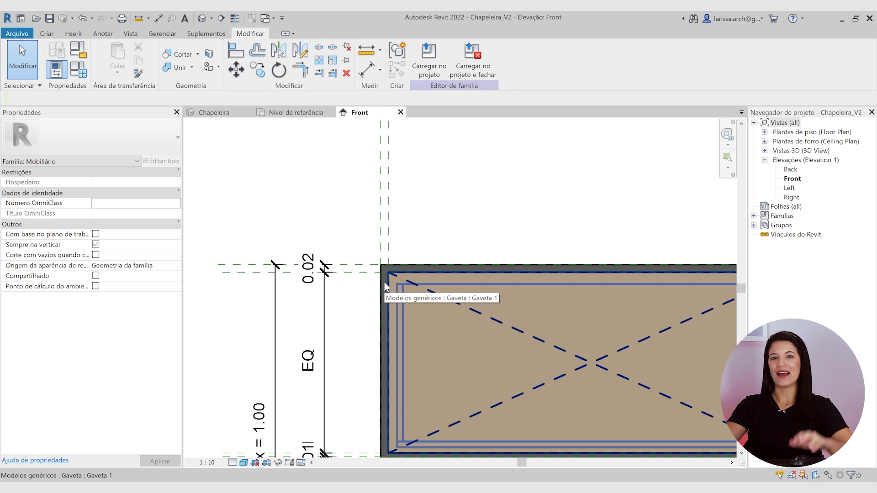
{"action": "middle_click_drag", "start_coordinate": [392, 271], "coordinate": [442, 170]}
{"action": "middle_click_drag", "start_coordinate": [316, 244], "coordinate": [325, 282]}
{"action": "scroll", "coordinate": [256, 209], "scroll_direction": "up", "scroll_amount": 1}
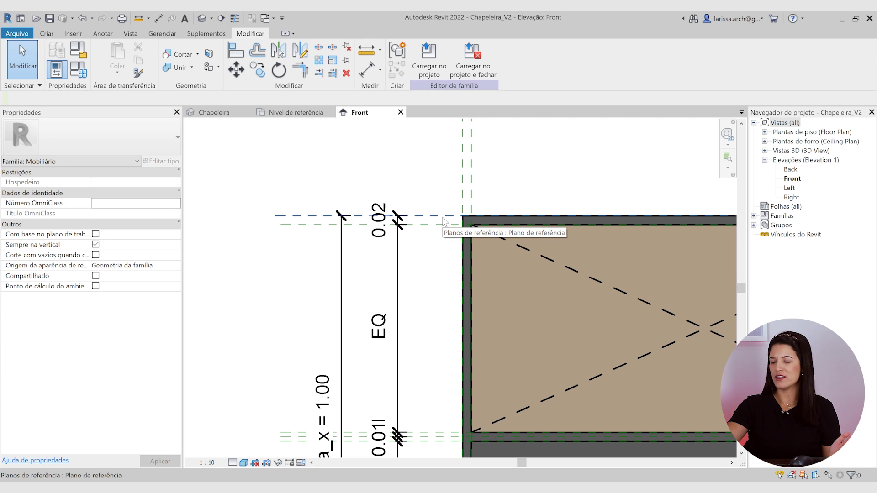
{"action": "scroll", "coordinate": [394, 234], "scroll_direction": "down", "scroll_amount": 5}
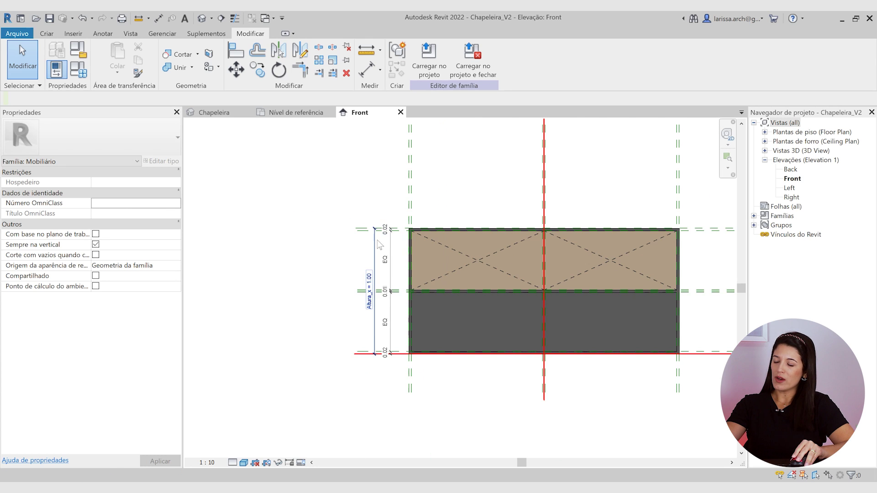
{"action": "middle_click_drag", "start_coordinate": [317, 216], "coordinate": [358, 246]}
{"action": "scroll", "coordinate": [358, 246], "scroll_direction": "down", "scroll_amount": 3}
{"action": "middle_click_drag", "start_coordinate": [333, 197], "coordinate": [343, 217]}
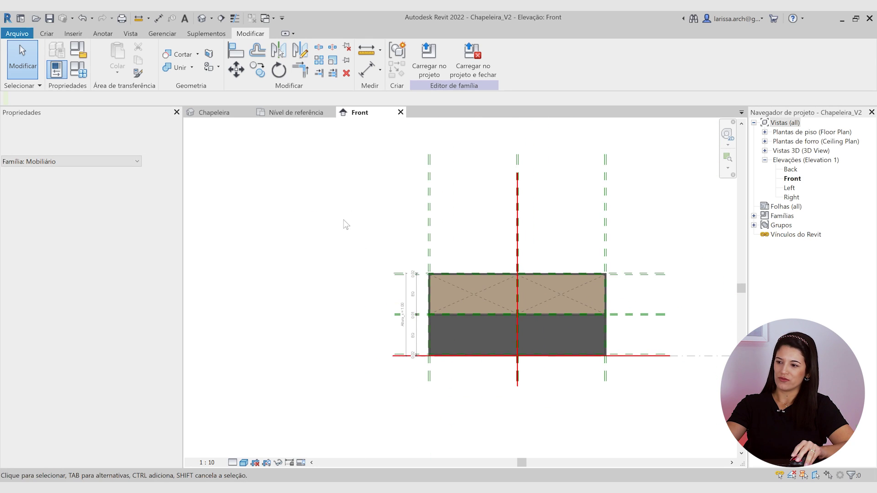
{"action": "scroll", "coordinate": [337, 235], "scroll_direction": "up", "scroll_amount": 2}
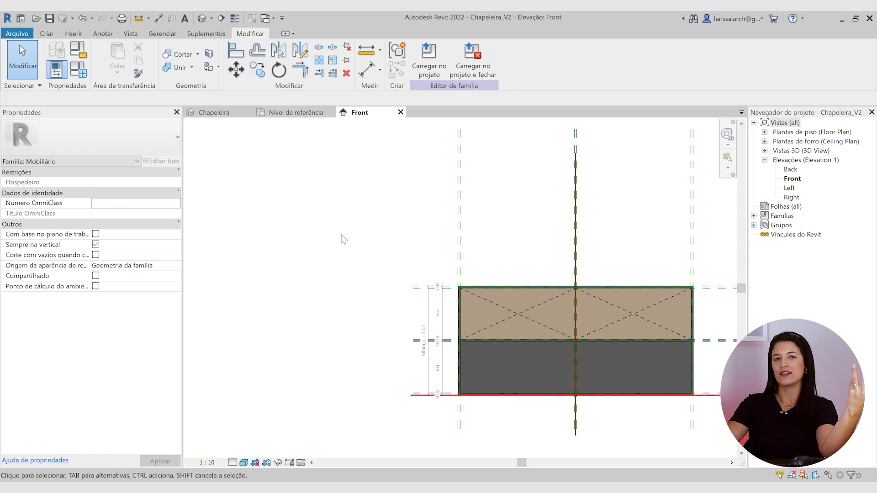
{"action": "scroll", "coordinate": [555, 252], "scroll_direction": "down", "scroll_amount": 2}
{"action": "middle_click_drag", "start_coordinate": [320, 221], "coordinate": [354, 234]}
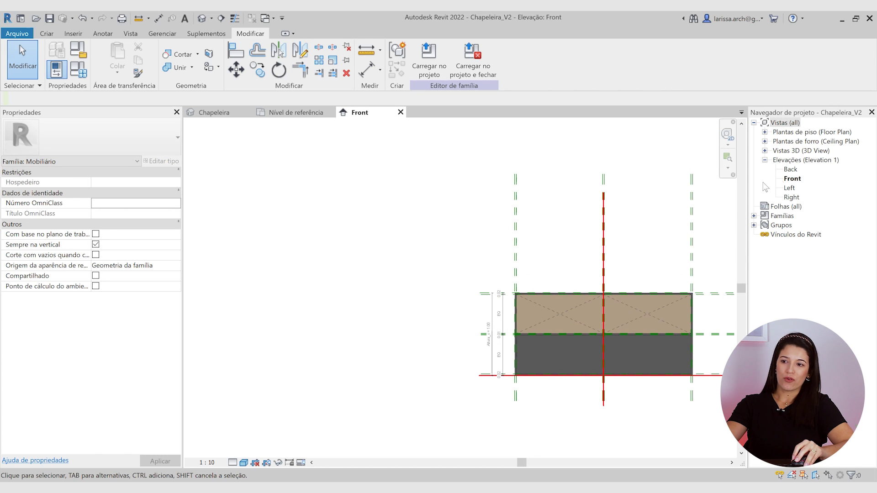
Draw a horizontal reference plane in an empty area of the Front elevation, away from the cabinet
{"action": "left_click", "coordinate": [793, 180]}
{"action": "left_click", "coordinate": [554, 226]}
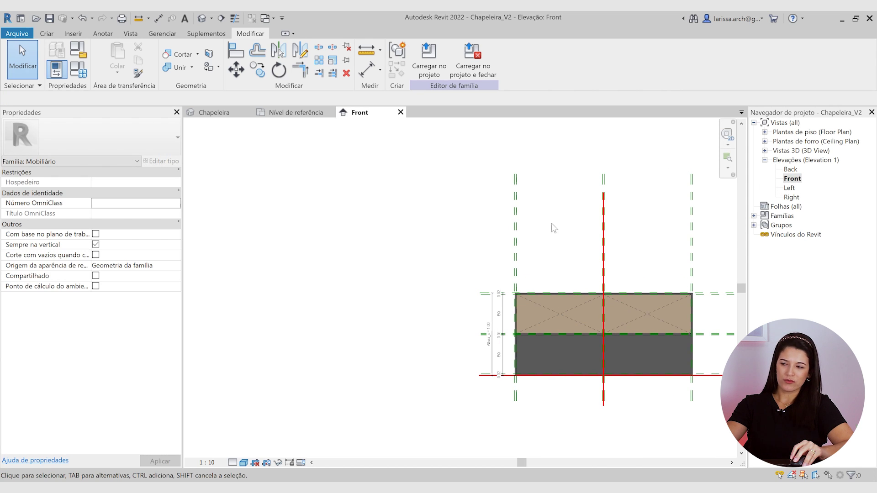
{"action": "scroll", "coordinate": [372, 213], "scroll_direction": "down", "scroll_amount": 6}
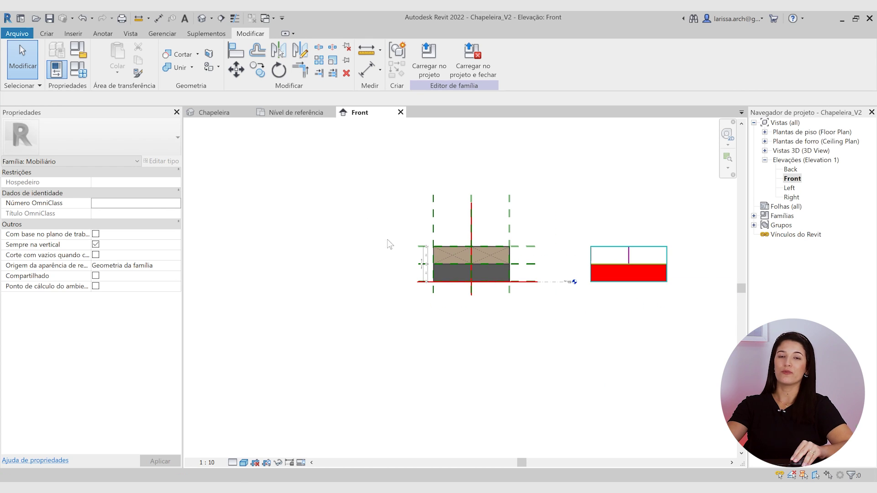
{"action": "middle_click_drag", "start_coordinate": [405, 241], "coordinate": [435, 269]}
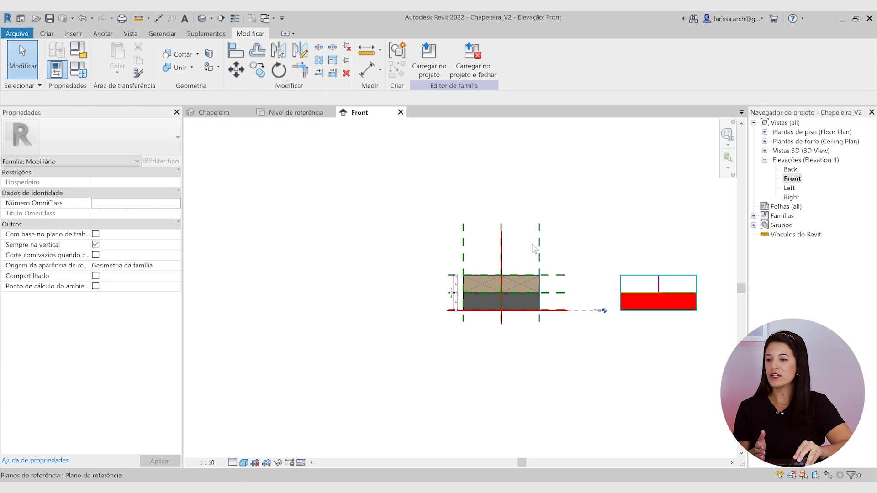
{"action": "scroll", "coordinate": [535, 245], "scroll_direction": "down", "scroll_amount": 2}
{"action": "middle_click_drag", "start_coordinate": [475, 227], "coordinate": [657, 290]}
{"action": "middle_click_drag", "start_coordinate": [622, 240], "coordinate": [681, 320]}
{"action": "middle_click_drag", "start_coordinate": [541, 216], "coordinate": [575, 241]}
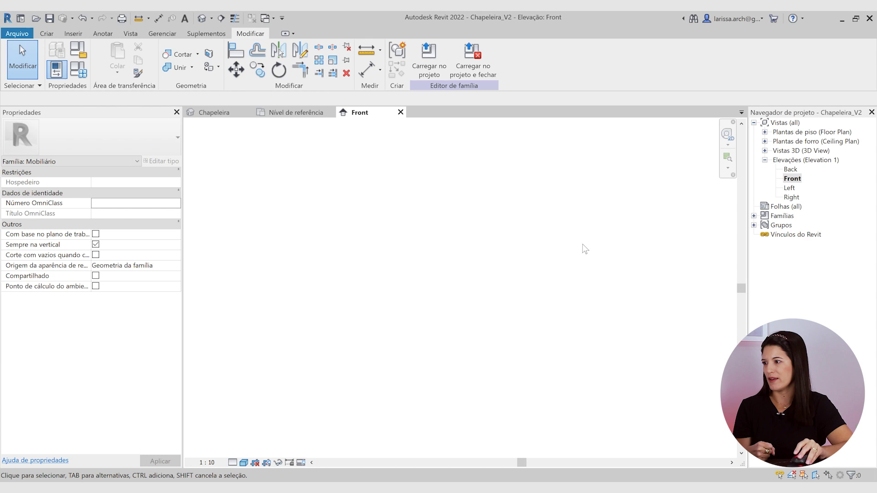
{"action": "left_click", "coordinate": [50, 32]}
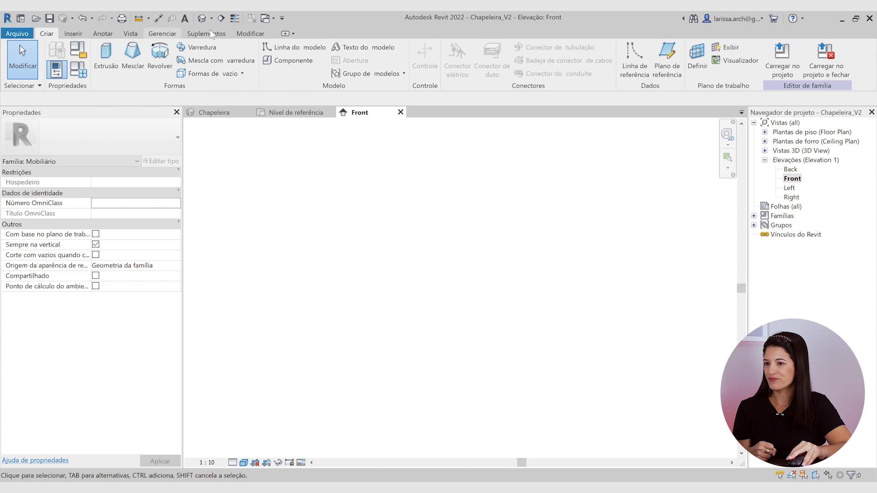
{"action": "left_click", "coordinate": [667, 68]}
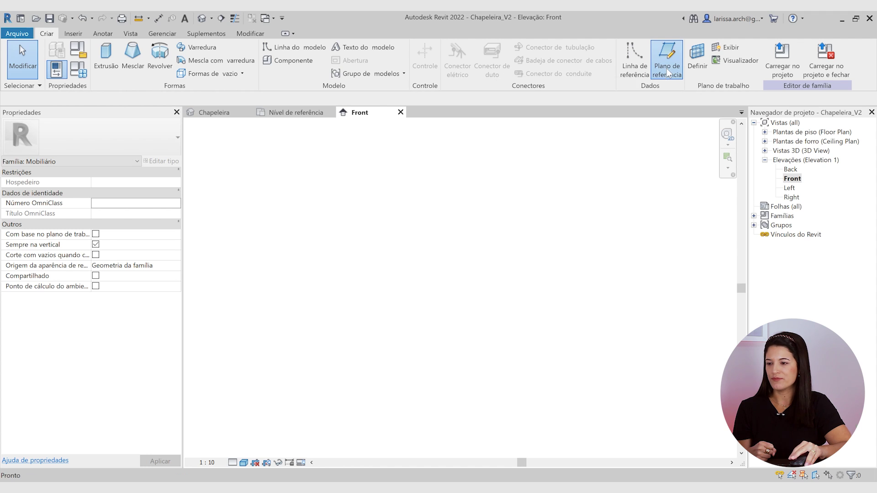
{"action": "left_click", "coordinate": [343, 221]}
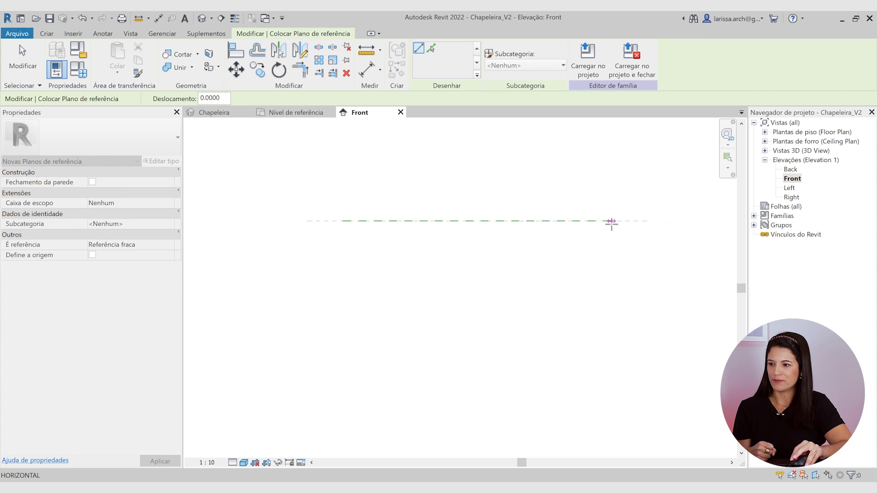
{"action": "left_click", "coordinate": [612, 221]}
{"action": "key", "text": "Escape"}
{"action": "key", "text": "Escape"}
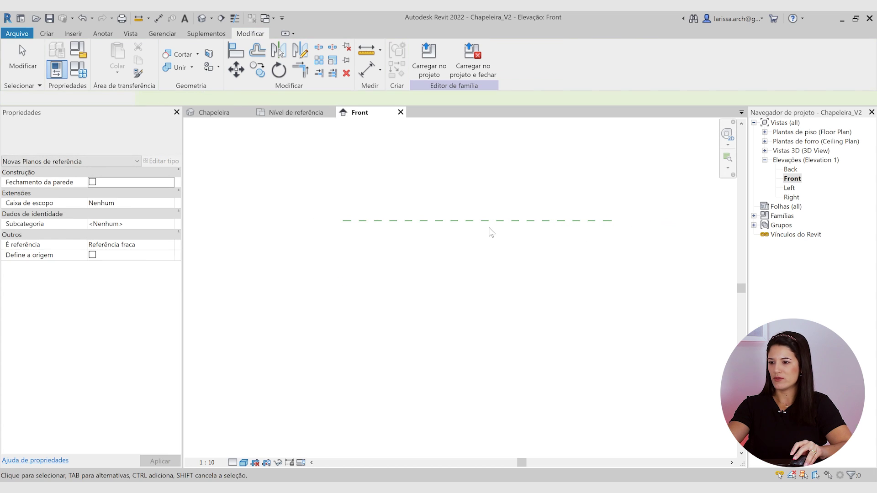
Copy the horizontal reference plane 0.5 m downward and select the copy to check its spacing
{"action": "left_click", "coordinate": [488, 221]}
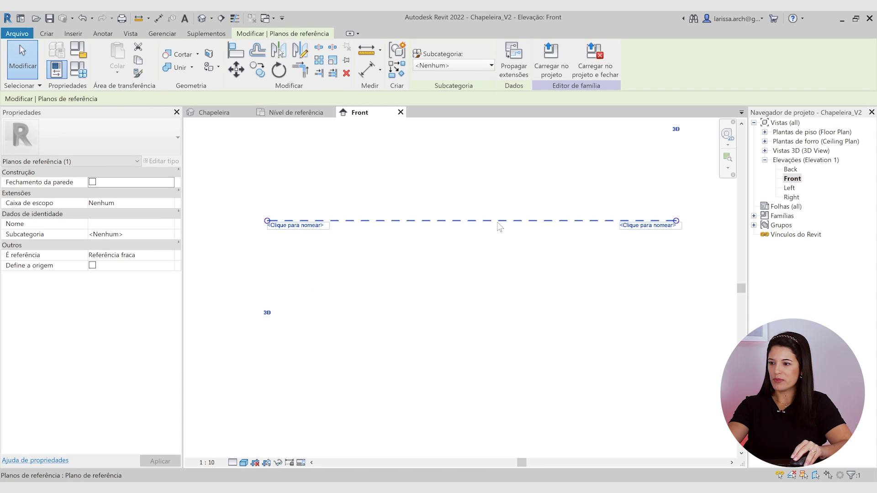
{"action": "left_click", "coordinate": [258, 70]}
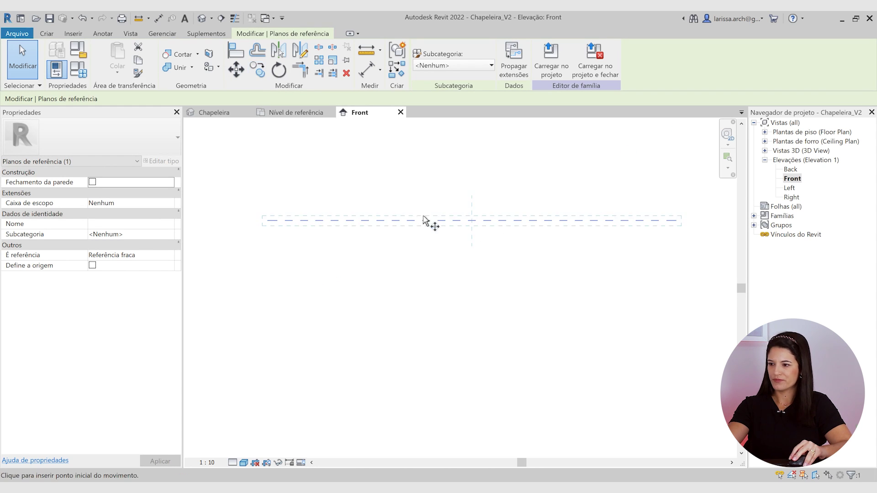
{"action": "left_click", "coordinate": [425, 221]}
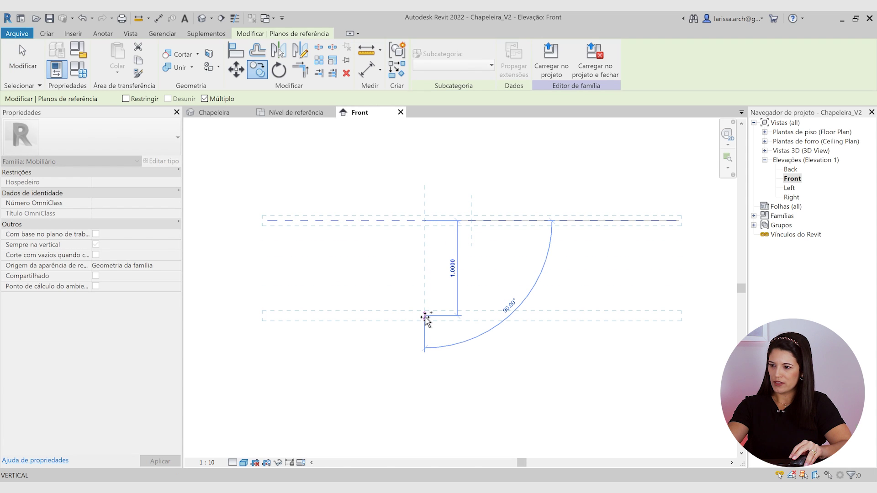
{"action": "type", "text": ".5"}
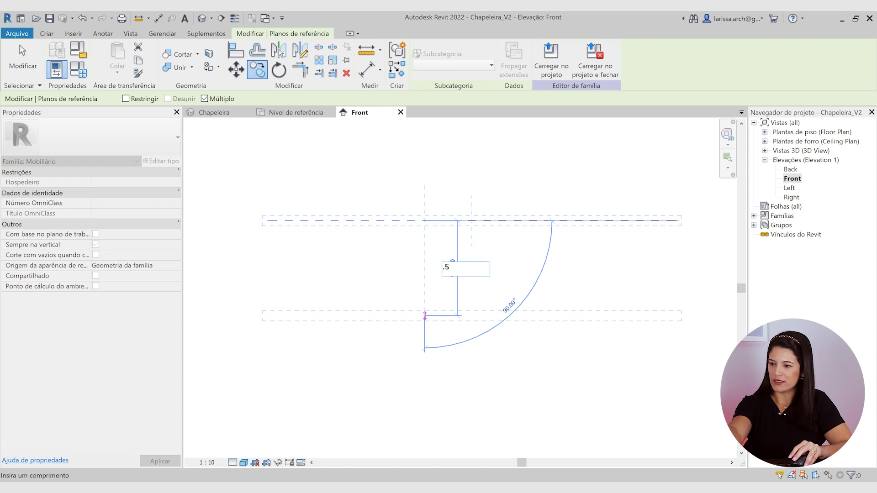
{"action": "key", "text": "Return"}
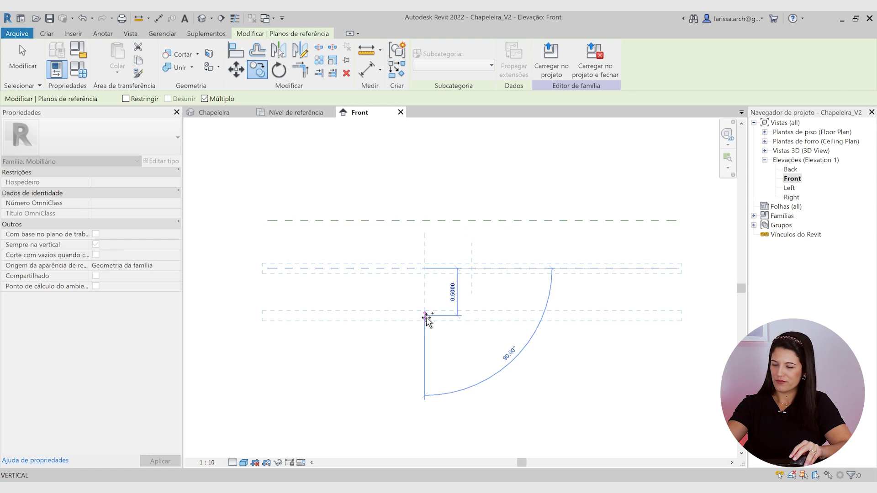
{"action": "key", "text": "Escape"}
{"action": "left_click", "coordinate": [467, 273]}
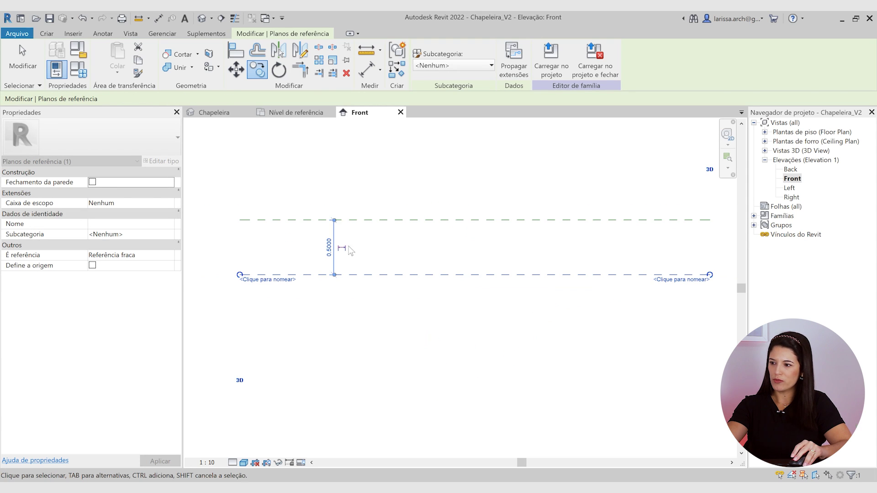
{"action": "scroll", "coordinate": [467, 273], "scroll_direction": "down", "scroll_amount": 1}
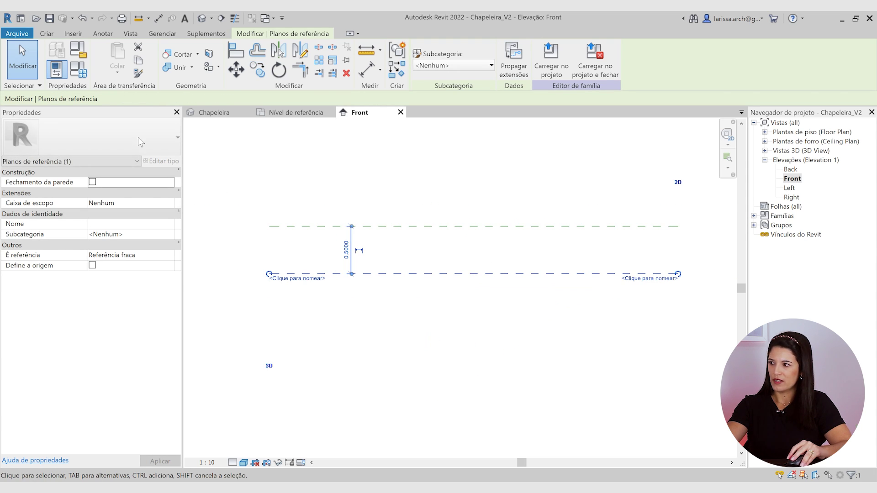
Draw a vertical reference plane crossing both new horizontal planes, extending above and below them
{"action": "left_click", "coordinate": [50, 34]}
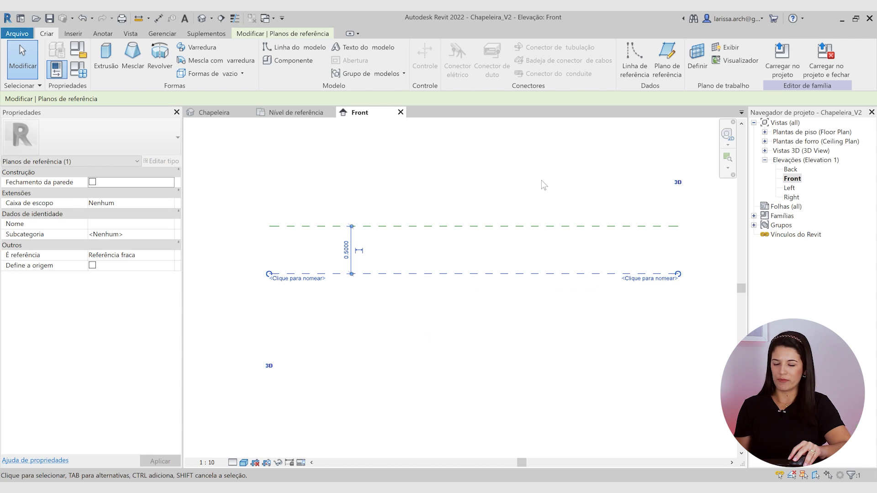
{"action": "left_click", "coordinate": [504, 179]}
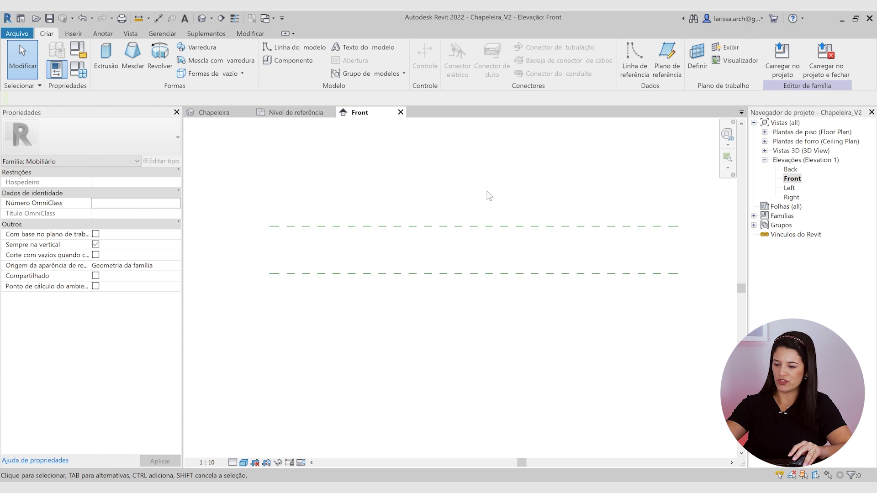
{"action": "scroll", "coordinate": [483, 198], "scroll_direction": "down", "scroll_amount": 2}
{"action": "key", "text": "r"}
{"action": "key", "text": "p"}
{"action": "left_click", "coordinate": [433, 145]}
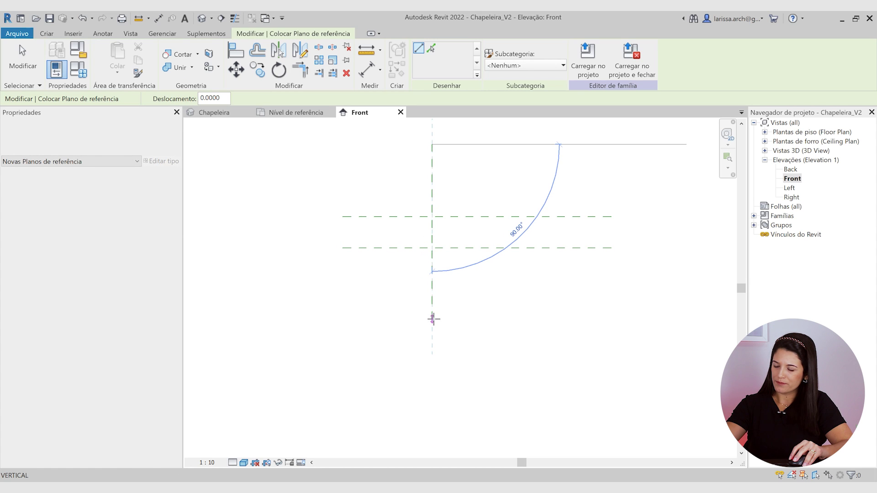
{"action": "left_click", "coordinate": [434, 318]}
{"action": "scroll", "coordinate": [444, 260], "scroll_direction": "up", "scroll_amount": 2}
{"action": "key", "text": "Escape"}
{"action": "key", "text": "Escape"}
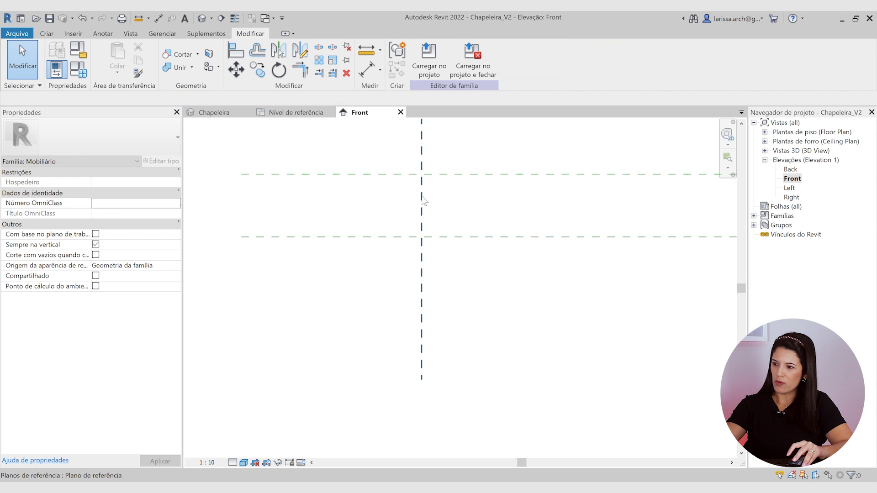
Copy the vertical reference plane 0.5 m to the right with multiple copies enabled
{"action": "left_click", "coordinate": [422, 201]}
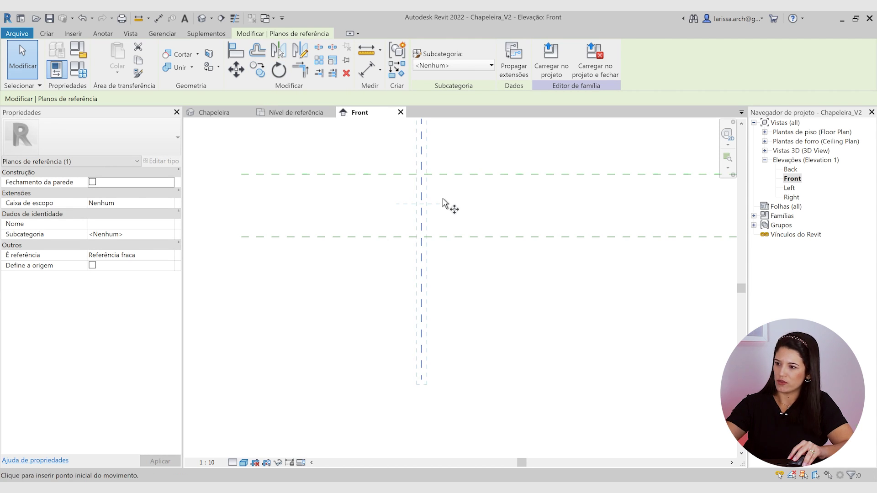
{"action": "key", "text": "c"}
{"action": "key", "text": "o"}
{"action": "left_click", "coordinate": [422, 187]}
{"action": "type", "text": "."}
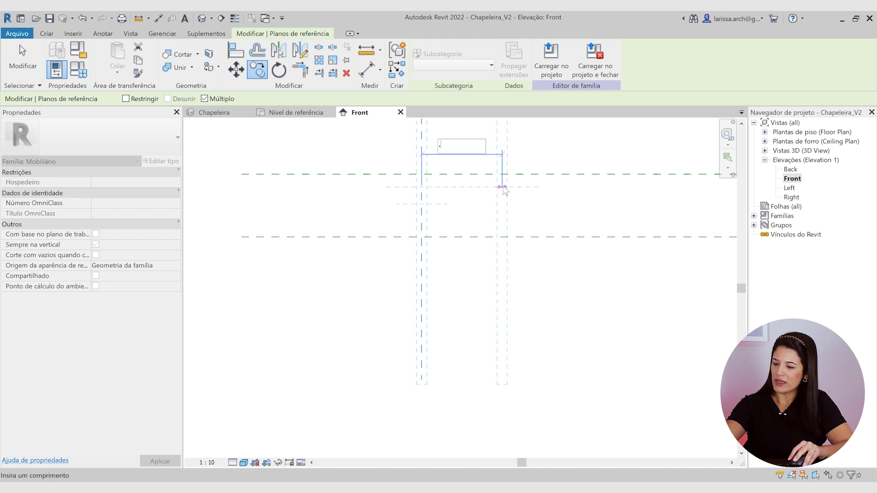
{"action": "type", "text": "5"}
{"action": "key", "text": "Return"}
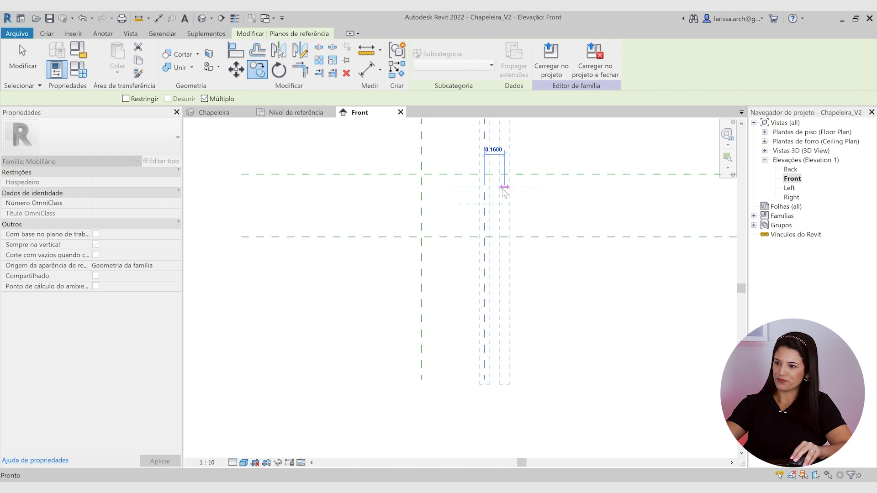
End the multiple copy, look at the model in the 3D view, and return to the Front elevation's new reference planes
{"action": "key", "text": "Escape"}
{"action": "scroll", "coordinate": [501, 192], "scroll_direction": "down", "scroll_amount": 2}
{"action": "middle_click_drag", "start_coordinate": [502, 196], "coordinate": [479, 231]}
{"action": "scroll", "coordinate": [452, 240], "scroll_direction": "up", "scroll_amount": 4}
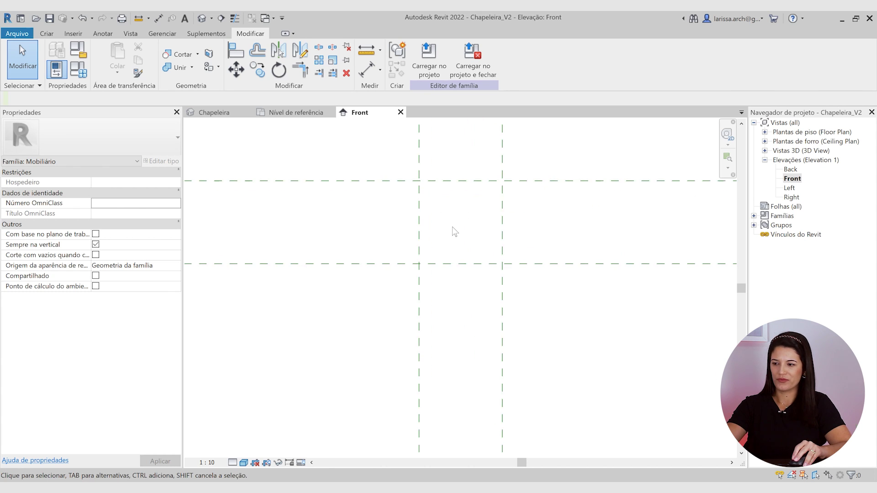
{"action": "scroll", "coordinate": [413, 223], "scroll_direction": "up", "scroll_amount": 1}
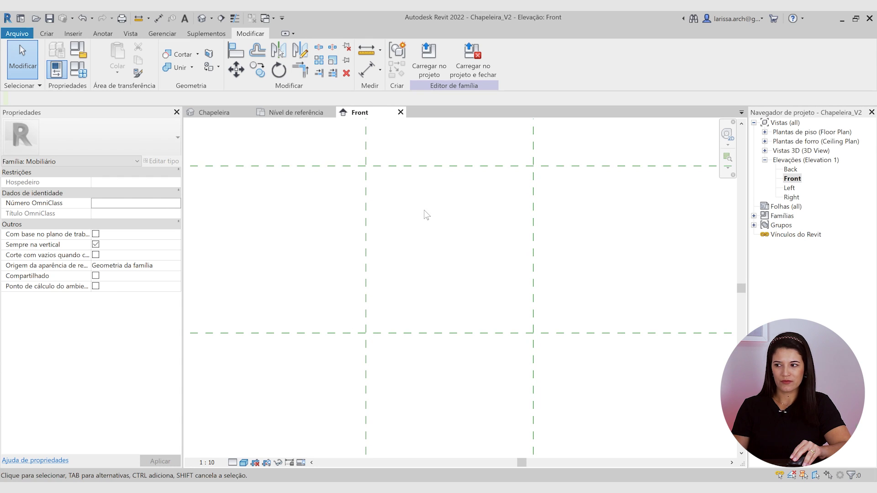
{"action": "left_click", "coordinate": [202, 18]}
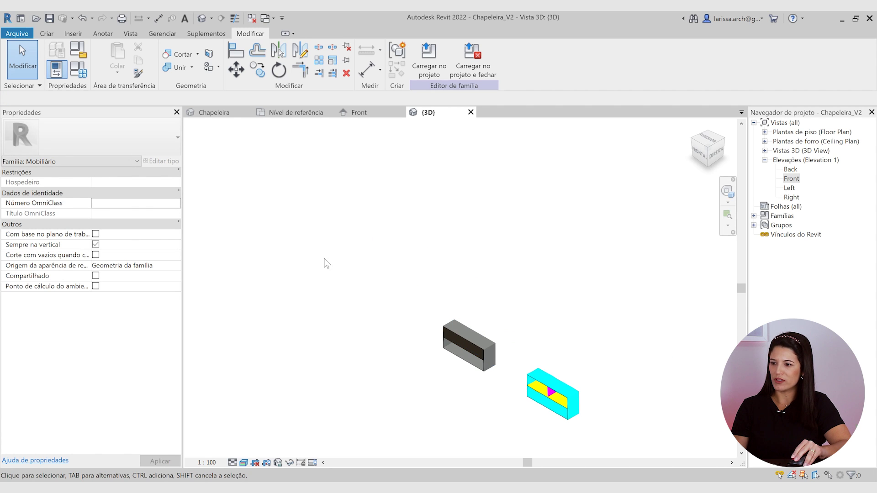
{"action": "double_click", "coordinate": [792, 179]}
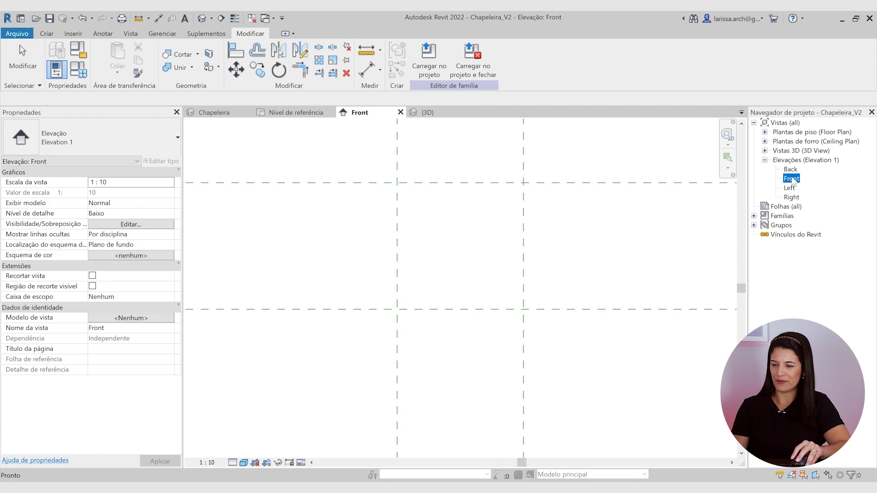
{"action": "scroll", "coordinate": [481, 264], "scroll_direction": "up", "scroll_amount": 2}
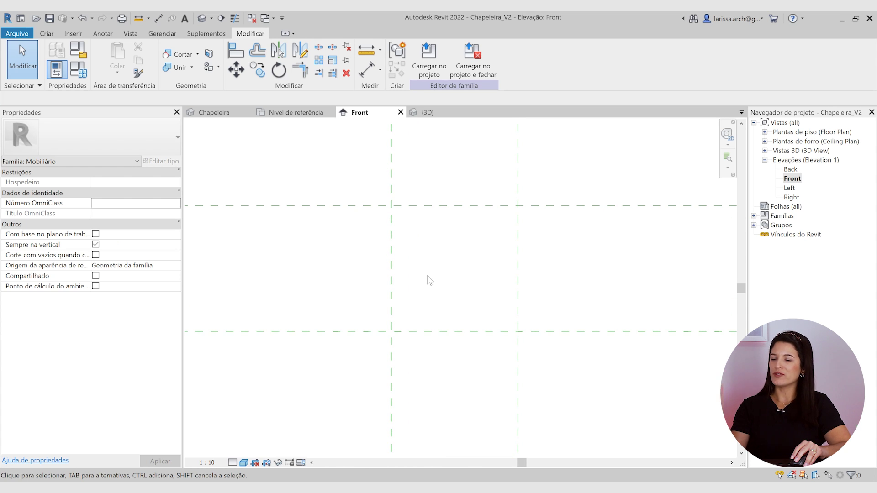
{"action": "scroll", "coordinate": [385, 176], "scroll_direction": "up", "scroll_amount": 1}
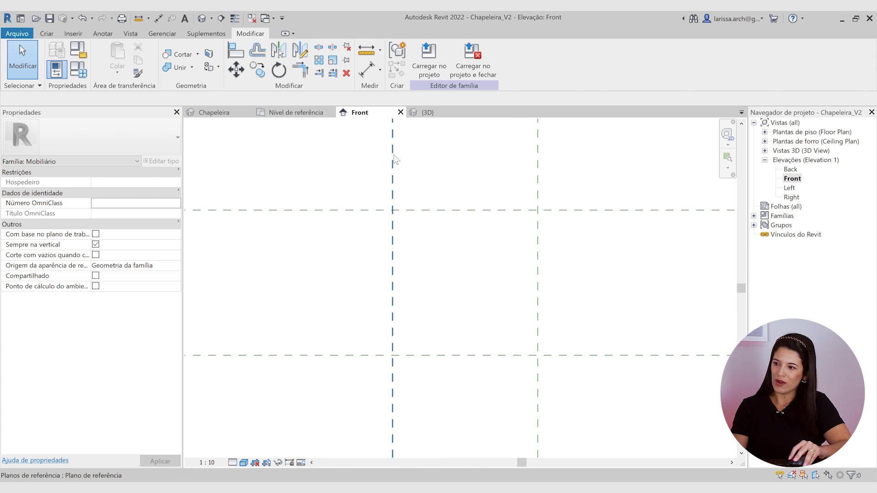
Start a solid extrusion in the Front elevation and choose a rectangle for its profile
{"action": "left_click", "coordinate": [394, 185]}
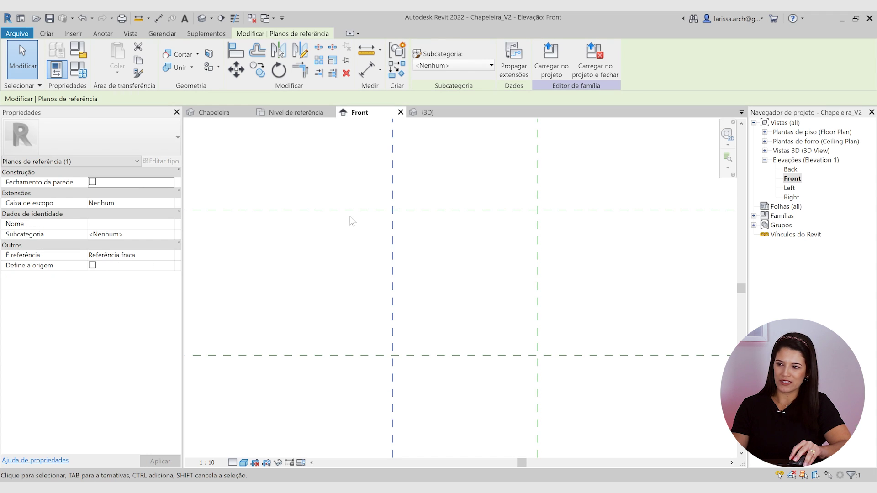
{"action": "left_click", "coordinate": [48, 34]}
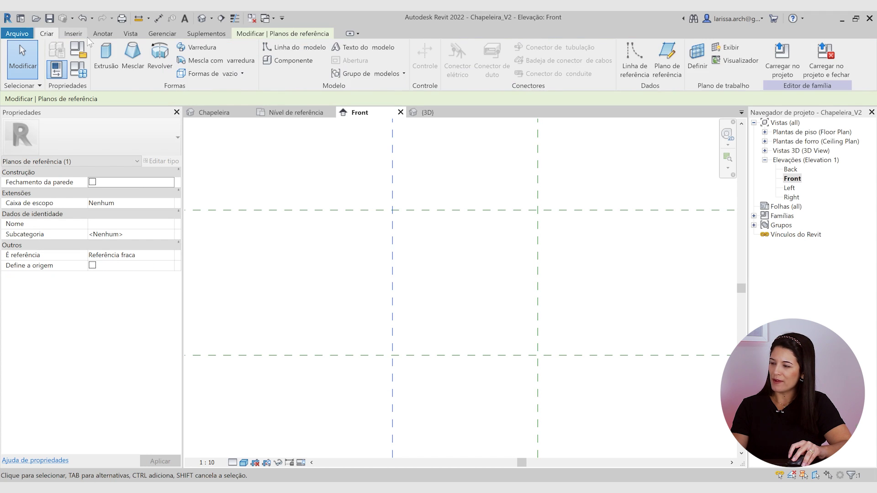
{"action": "left_click", "coordinate": [100, 59]}
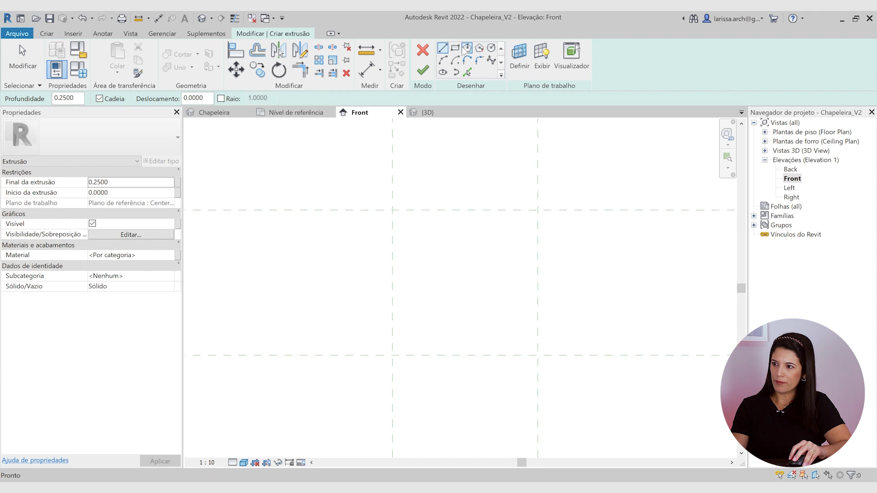
{"action": "left_click", "coordinate": [456, 48]}
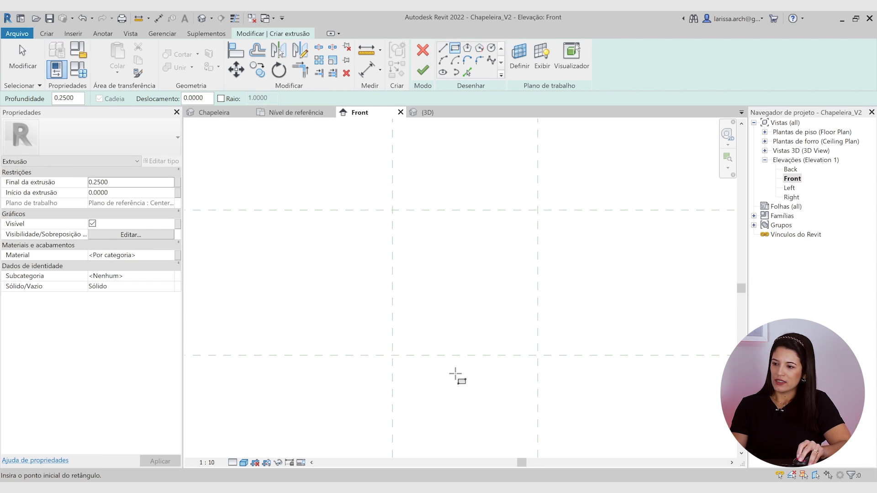
{"action": "scroll", "coordinate": [456, 372], "scroll_direction": "up", "scroll_amount": 1}
{"action": "middle_click_drag", "start_coordinate": [448, 301], "coordinate": [438, 324]}
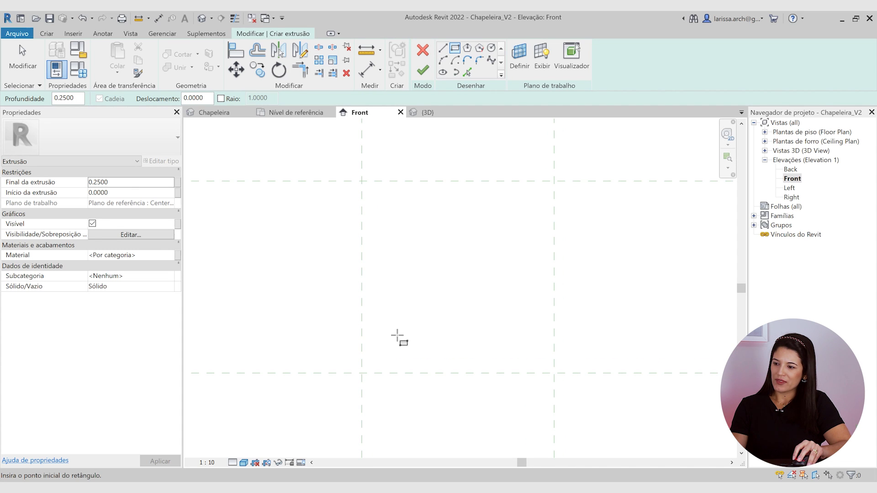
Try drawing the extrusion's rectangular profile directly on the intersections of the four new reference planes, and undo it
{"action": "left_click", "coordinate": [362, 181]}
{"action": "left_click", "coordinate": [554, 373]}
{"action": "scroll", "coordinate": [556, 375], "scroll_direction": "down", "scroll_amount": 2}
{"action": "key", "text": "Escape"}
{"action": "key", "text": "Escape"}
{"action": "key", "text": "ctrl+z"}
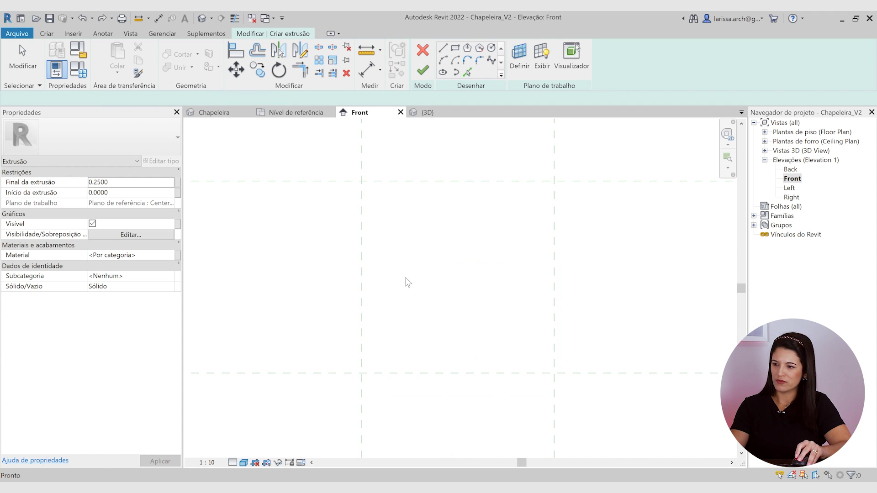
Sketch the extrusion's rectangular profile inside the four reference planes, leaving a gap between every edge and its nearest plane
{"action": "key", "text": "Return"}
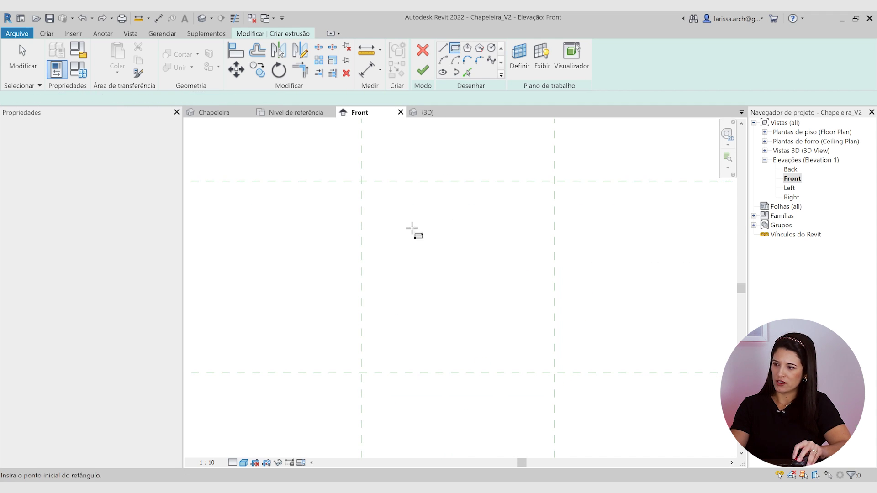
{"action": "left_click", "coordinate": [392, 210]}
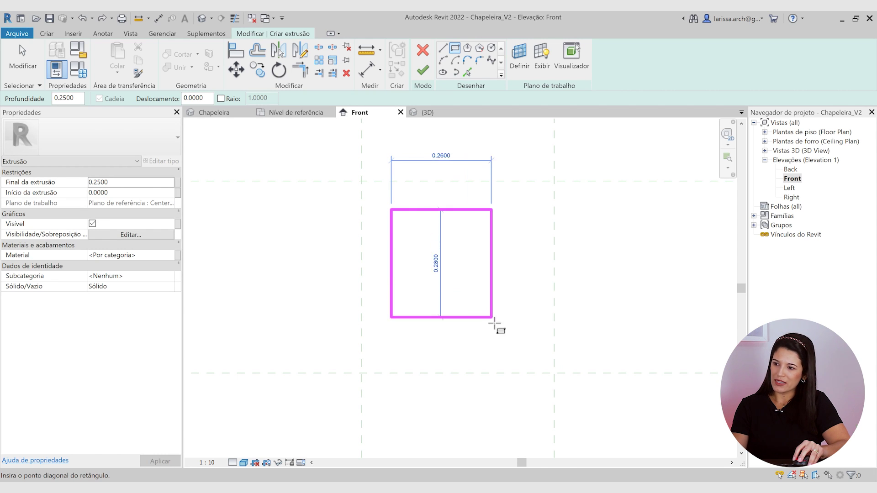
{"action": "left_click", "coordinate": [536, 349]}
{"action": "scroll", "coordinate": [515, 320], "scroll_direction": "up", "scroll_amount": 1}
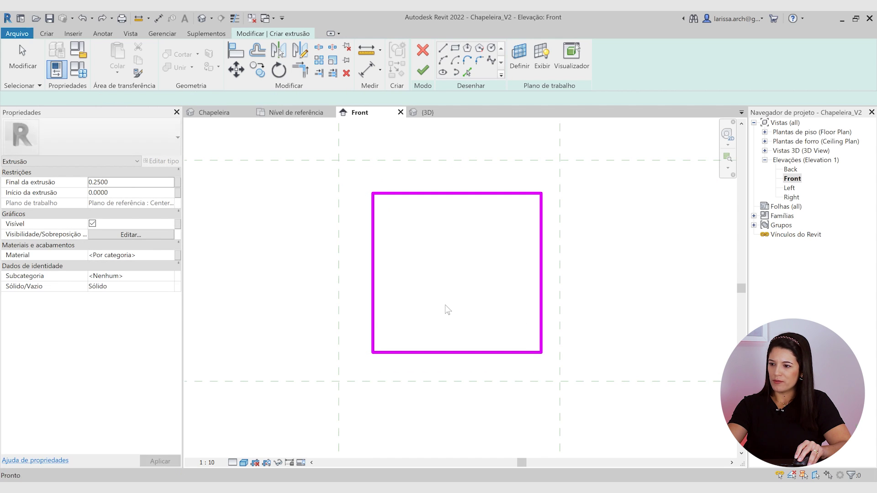
{"action": "key", "text": "Escape"}
{"action": "scroll", "coordinate": [361, 277], "scroll_direction": "up", "scroll_amount": 1}
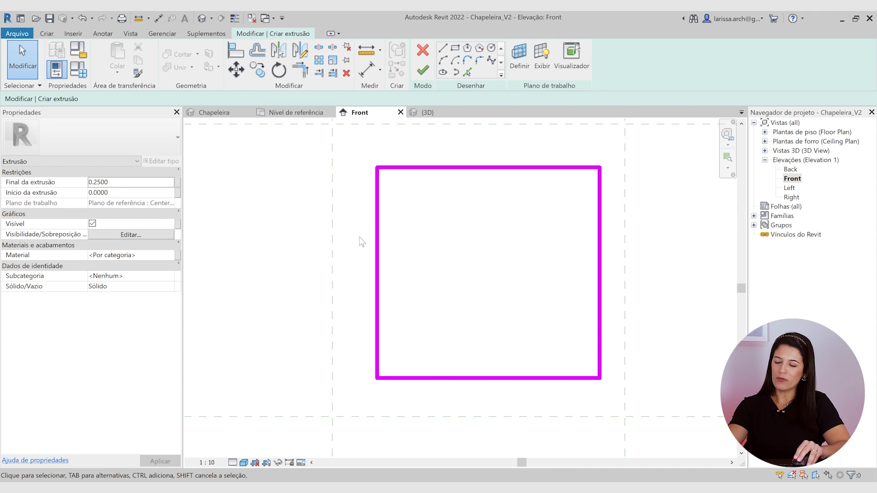
{"action": "scroll", "coordinate": [414, 273], "scroll_direction": "down", "scroll_amount": 1}
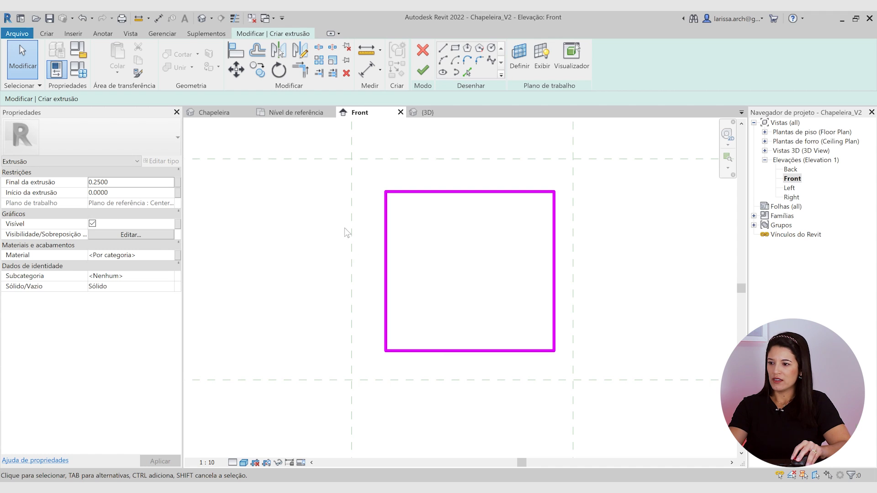
Align the rectangle's left edge to the left vertical reference plane and lock the alignment
{"action": "left_click", "coordinate": [243, 55]}
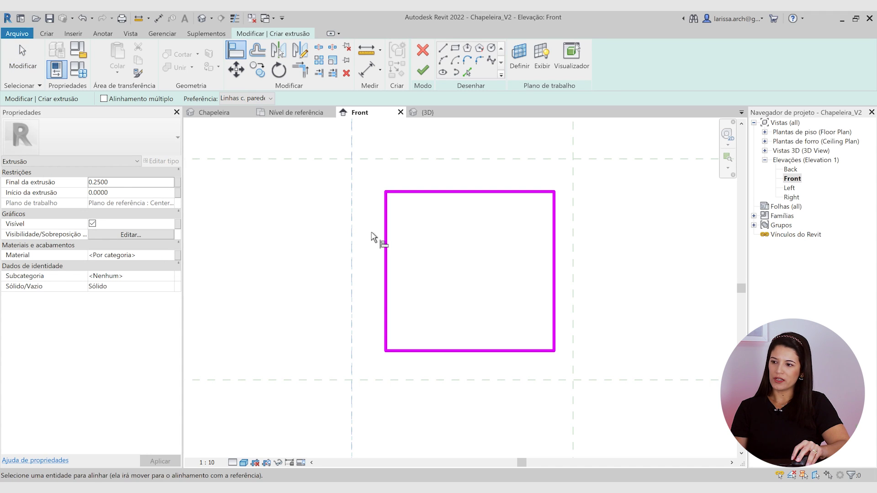
{"action": "left_click", "coordinate": [386, 242]}
{"action": "scroll", "coordinate": [365, 292], "scroll_direction": "up", "scroll_amount": 3}
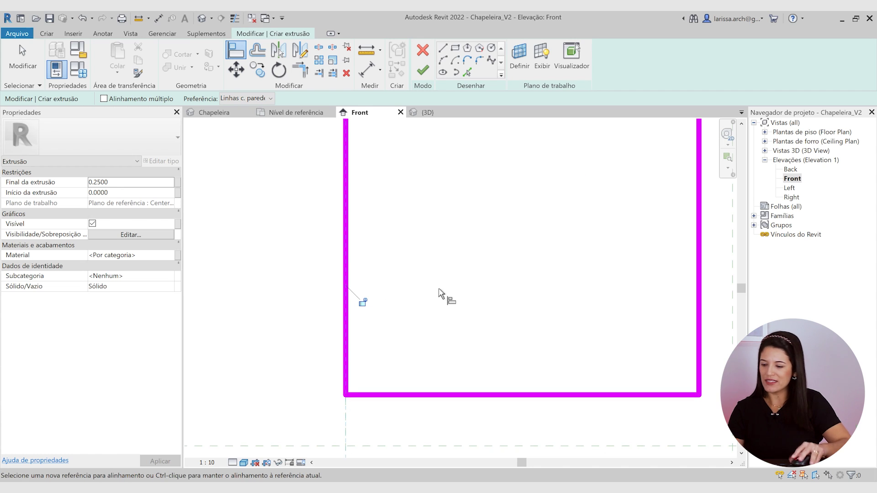
{"action": "key", "text": "alt"}
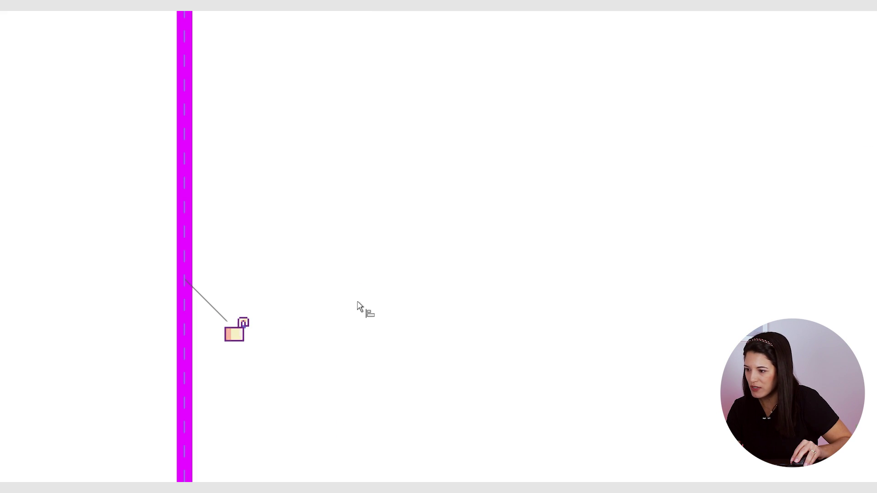
{"action": "left_click", "coordinate": [361, 305]}
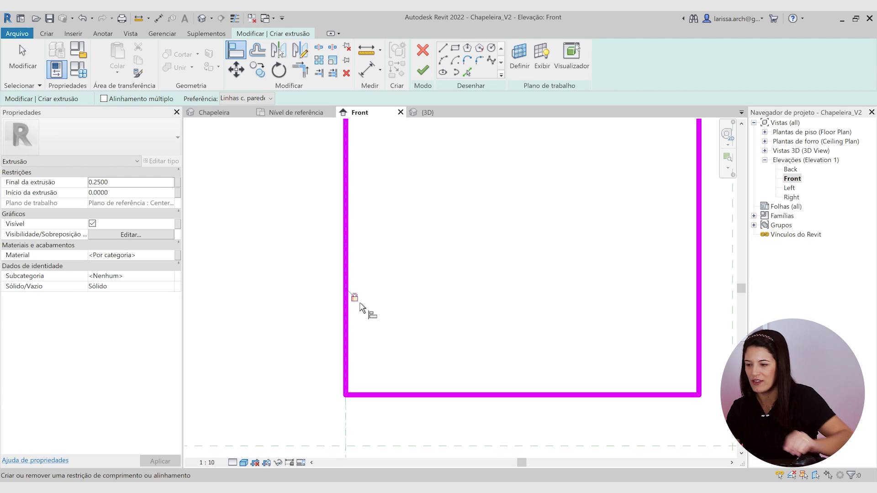
{"action": "scroll", "coordinate": [336, 290], "scroll_direction": "down", "scroll_amount": 2}
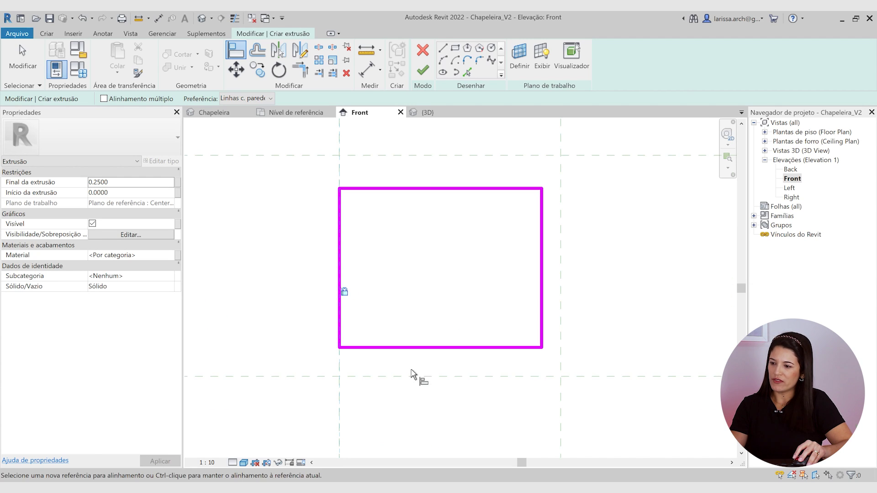
Align and lock the rectangle's bottom, right and top edges to their nearest reference planes, and finish the extrusion
{"action": "left_click", "coordinate": [417, 347]}
{"action": "left_click", "coordinate": [469, 367]}
{"action": "left_click", "coordinate": [561, 239]}
{"action": "left_click", "coordinate": [542, 247]}
{"action": "left_click", "coordinate": [519, 160]}
{"action": "left_click", "coordinate": [520, 189]}
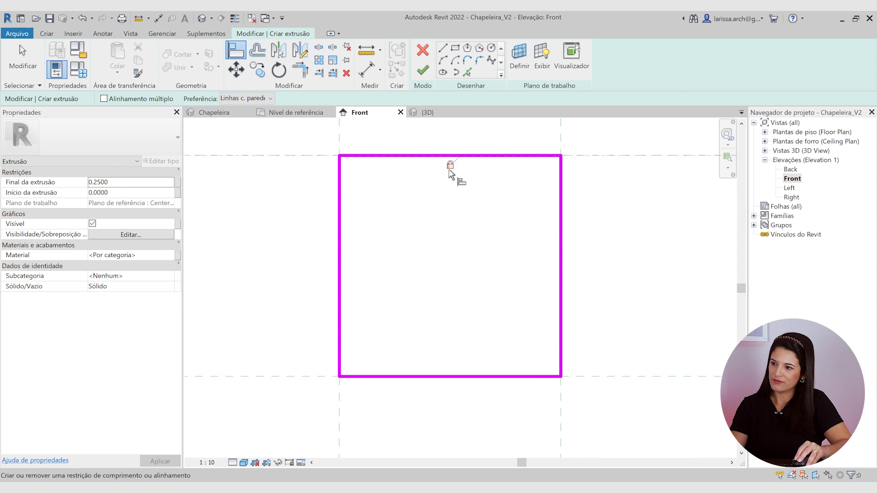
{"action": "scroll", "coordinate": [440, 273], "scroll_direction": "down", "scroll_amount": 2}
{"action": "left_click", "coordinate": [423, 70]}
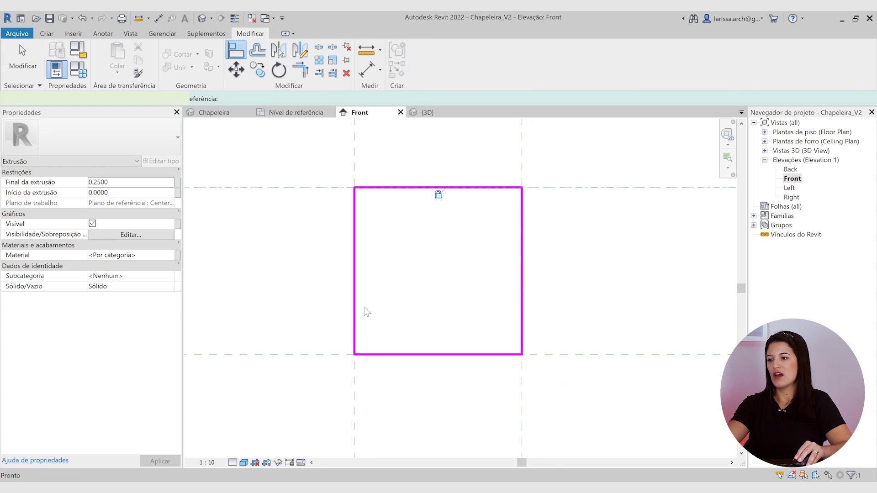
{"action": "key", "text": "Escape"}
{"action": "scroll", "coordinate": [386, 288], "scroll_direction": "down", "scroll_amount": 2}
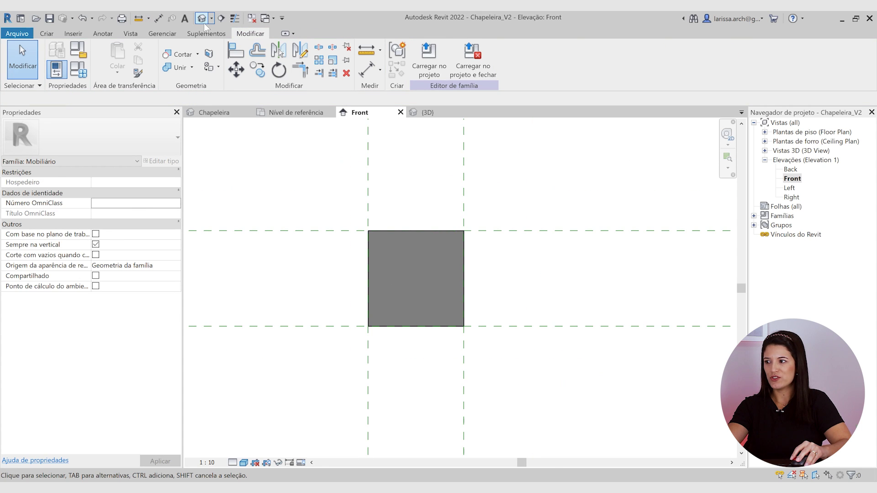
Inspect the new extrusion in the 3D view and return to the Front elevation
{"action": "left_click", "coordinate": [201, 19]}
{"action": "scroll", "coordinate": [433, 282], "scroll_direction": "down", "scroll_amount": 2}
{"action": "middle_click_drag", "start_coordinate": [373, 204], "coordinate": [389, 279]}
{"action": "scroll", "coordinate": [376, 277], "scroll_direction": "up", "scroll_amount": 3}
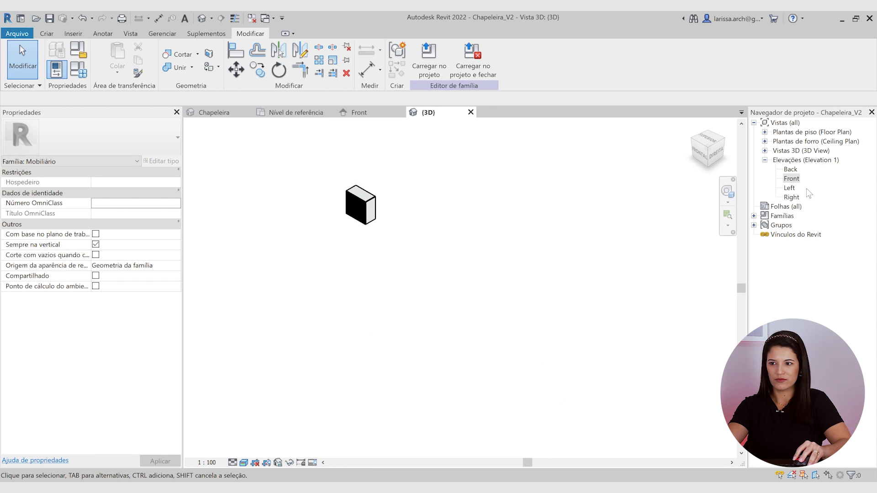
{"action": "left_click", "coordinate": [799, 180]}
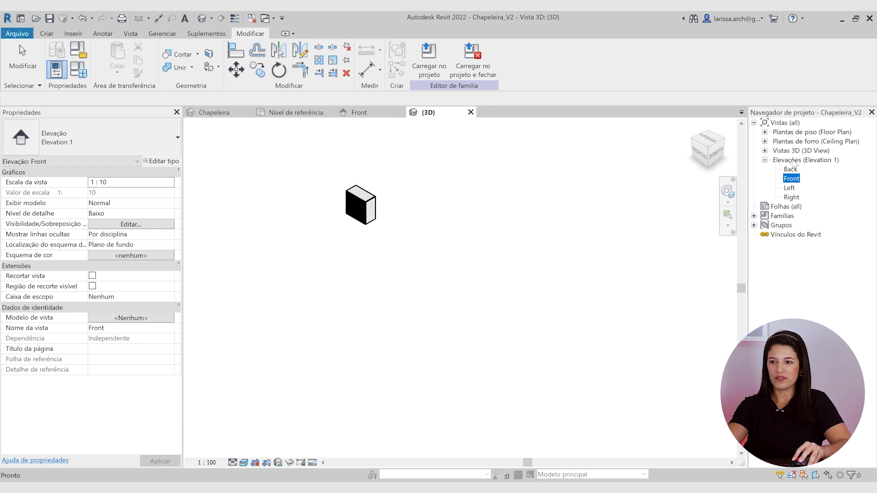
{"action": "double_click", "coordinate": [792, 179]}
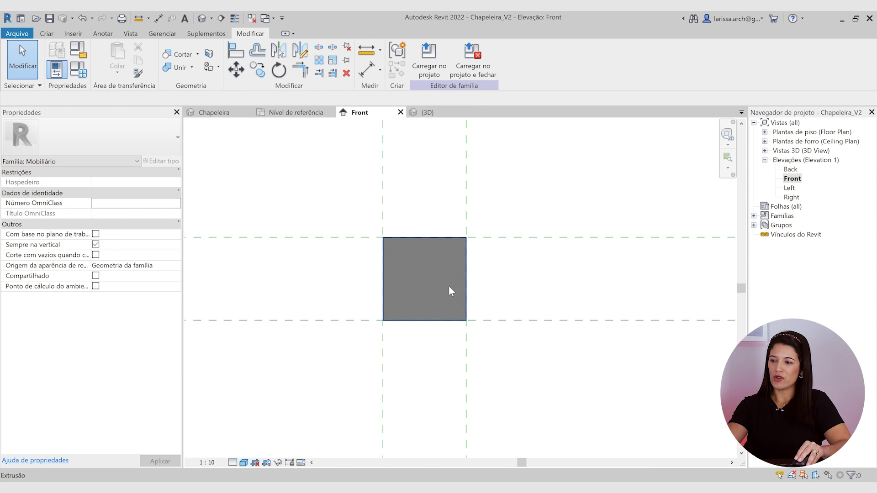
Move the upper horizontal reference plane up and the lower one down, stretching the locked extrusion to about 0.76 m high
{"action": "scroll", "coordinate": [445, 287], "scroll_direction": "up", "scroll_amount": 1}
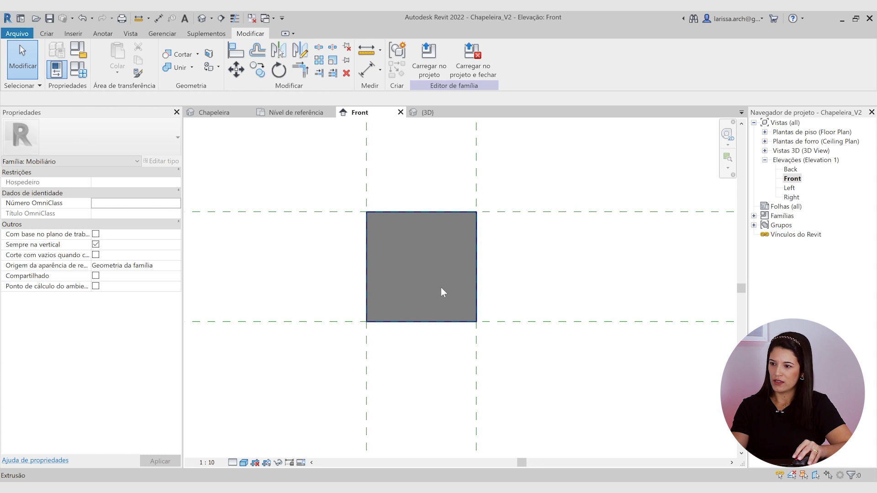
{"action": "left_click", "coordinate": [564, 211]}
{"action": "left_click_drag", "start_coordinate": [565, 212], "coordinate": [563, 182]}
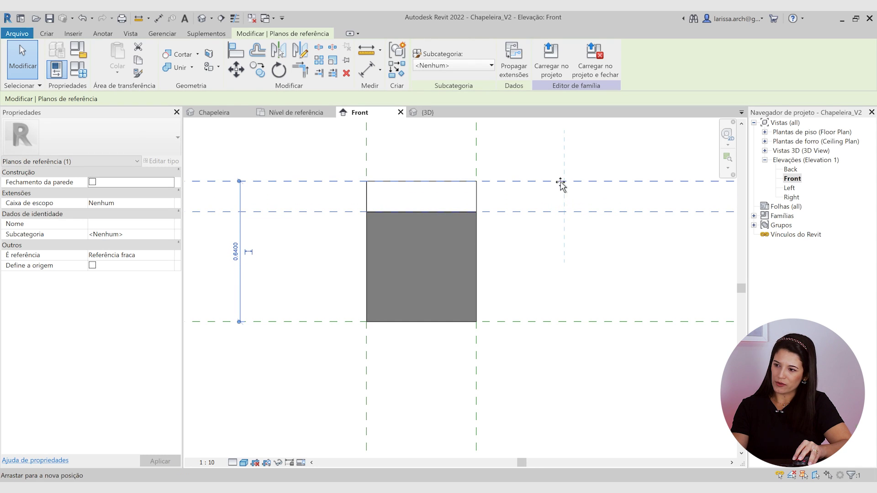
{"action": "left_click_drag", "start_coordinate": [555, 333], "coordinate": [534, 347]}
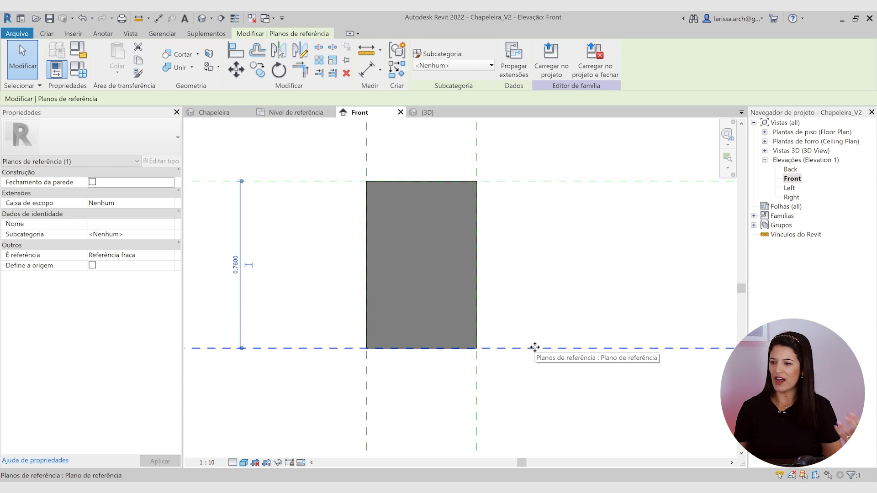
{"action": "left_click", "coordinate": [534, 268]}
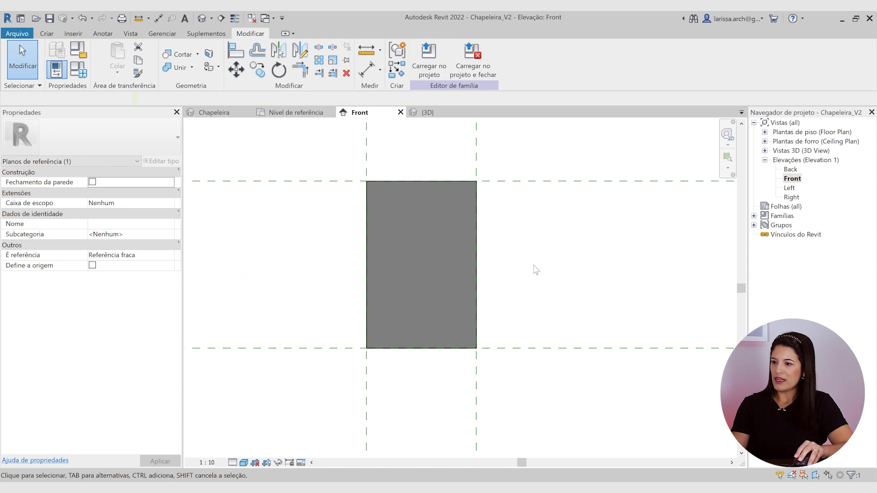
Examine the cabinet's Altura_x height dimension and EQ constraints in the Front elevation, and return to the new extrusion
{"action": "middle_click_drag", "start_coordinate": [541, 273], "coordinate": [621, 237]}
{"action": "middle_click_drag", "start_coordinate": [393, 224], "coordinate": [393, 272]}
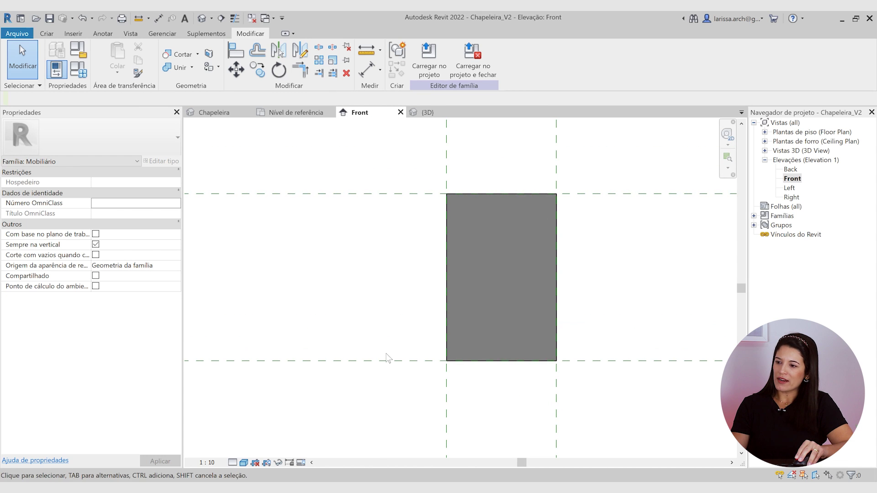
{"action": "scroll", "coordinate": [377, 210], "scroll_direction": "down", "scroll_amount": 3}
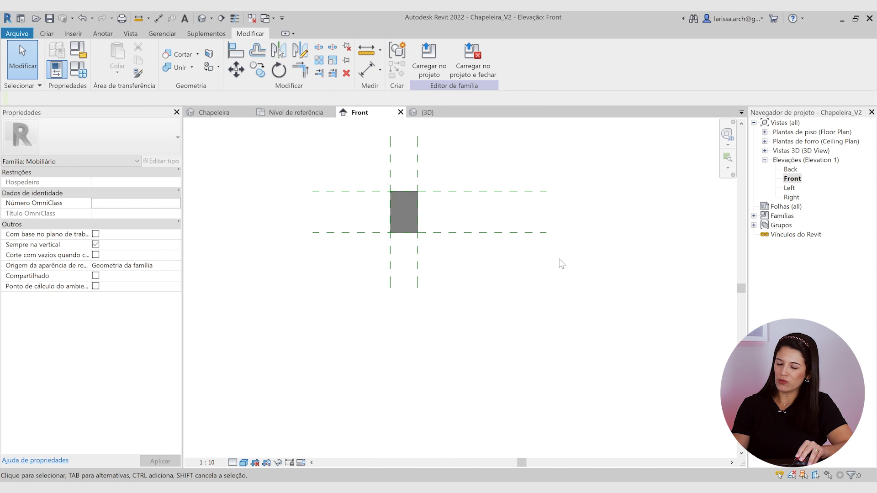
{"action": "scroll", "coordinate": [584, 272], "scroll_direction": "down", "scroll_amount": 2}
{"action": "middle_click_drag", "start_coordinate": [587, 278], "coordinate": [461, 202]}
{"action": "scroll", "coordinate": [525, 383], "scroll_direction": "up", "scroll_amount": 4}
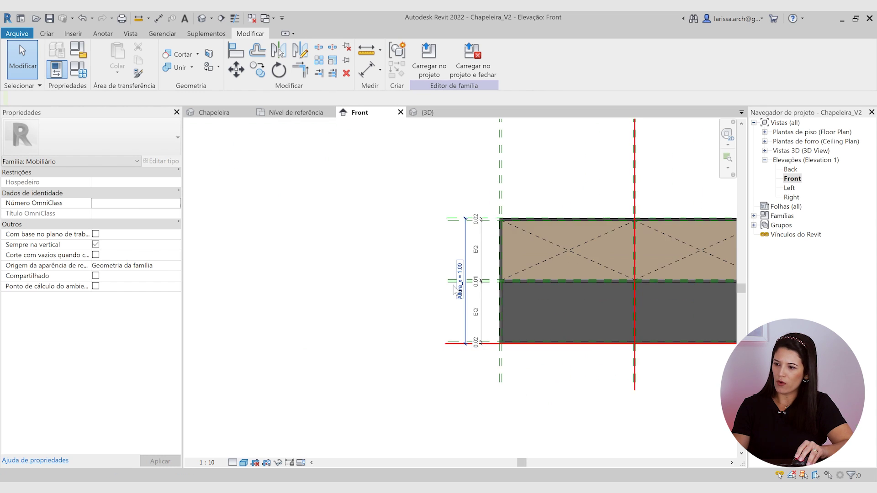
{"action": "scroll", "coordinate": [543, 378], "scroll_direction": "down", "scroll_amount": 4}
{"action": "middle_click_drag", "start_coordinate": [542, 378], "coordinate": [651, 457]}
{"action": "scroll", "coordinate": [424, 283], "scroll_direction": "up", "scroll_amount": 6}
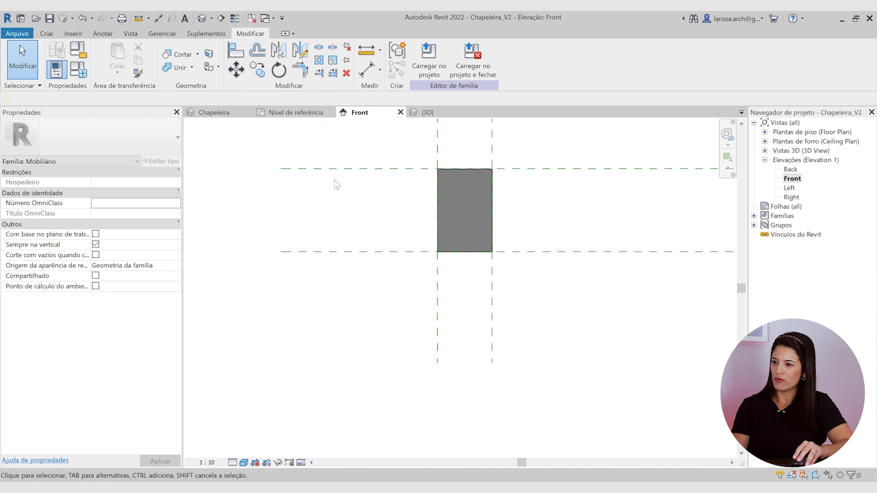
{"action": "middle_click_drag", "start_coordinate": [337, 197], "coordinate": [338, 236]}
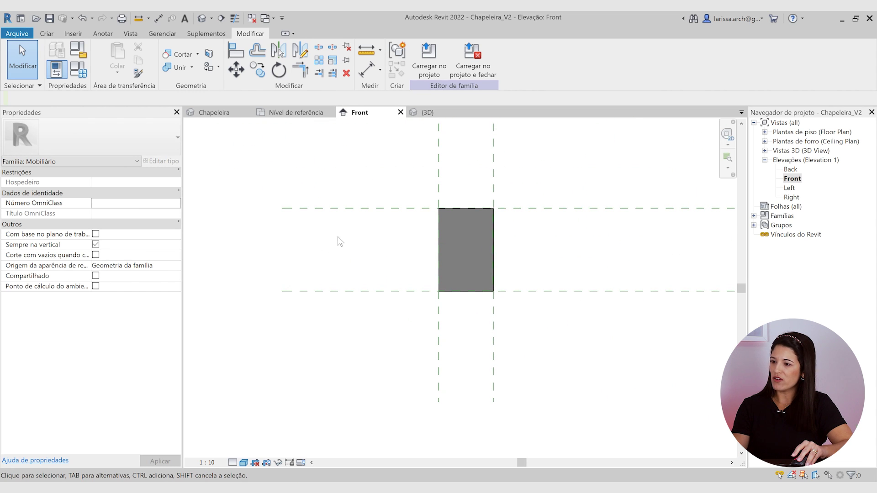
Add an aligned dimension between the lower and upper horizontal reference planes, placed to the left of the extrusion
{"action": "left_click", "coordinate": [99, 32]}
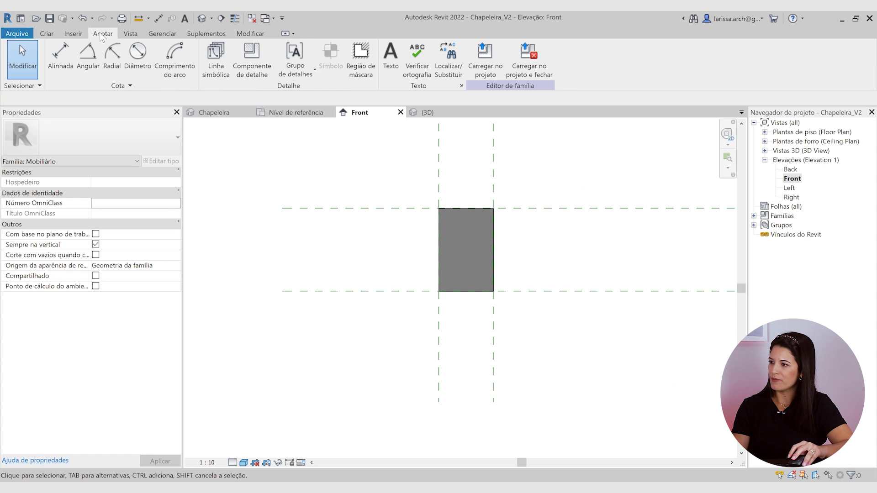
{"action": "left_click", "coordinate": [53, 68]}
{"action": "left_click", "coordinate": [395, 292]}
{"action": "left_click", "coordinate": [397, 208]}
{"action": "scroll", "coordinate": [405, 173], "scroll_direction": "up", "scroll_amount": 2}
{"action": "left_click", "coordinate": [406, 179]}
{"action": "key", "text": "Escape"}
{"action": "key", "text": "Escape"}
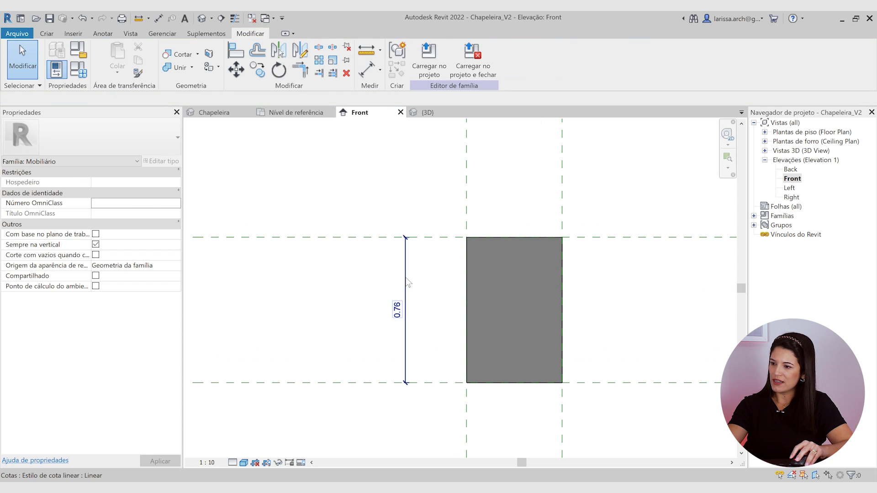
Label the extrusion's height dimension with a new family type parameter named H
{"action": "left_click", "coordinate": [406, 279]}
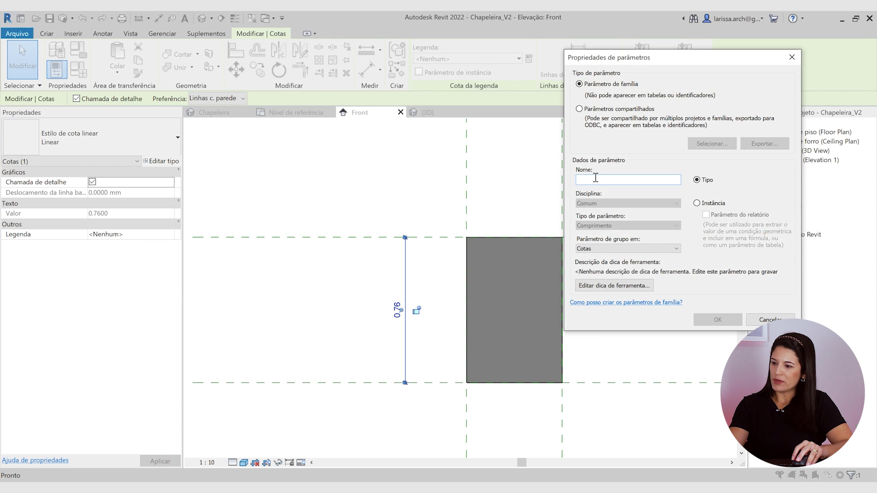
{"action": "left_click", "coordinate": [719, 320]}
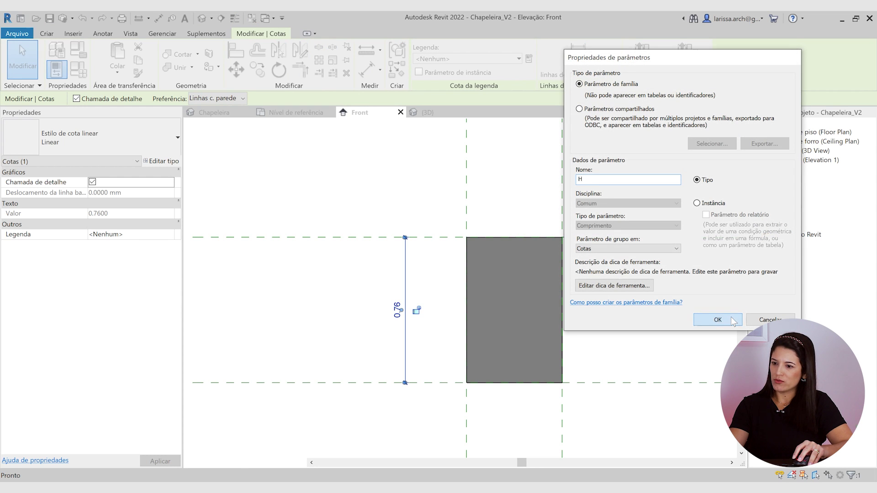
{"action": "scroll", "coordinate": [372, 337], "scroll_direction": "up", "scroll_amount": 3}
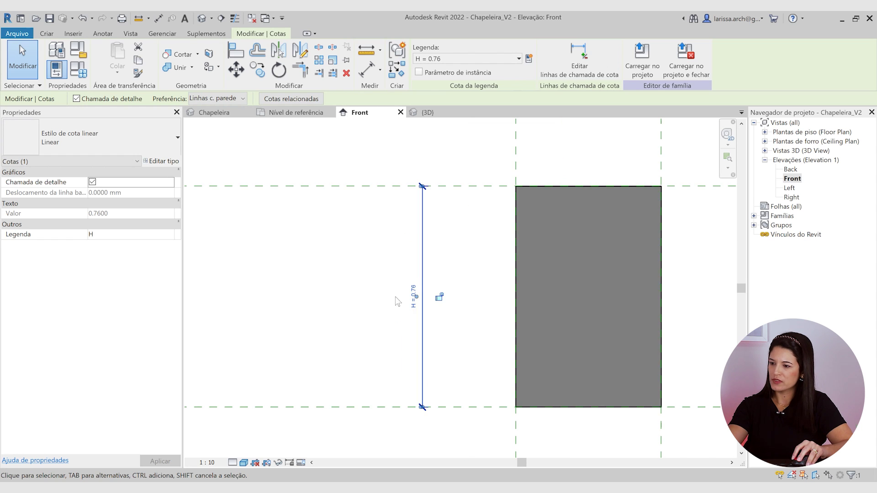
Set the extrusion's H height parameter to 2 m through its labelled dimension
{"action": "left_click", "coordinate": [393, 292]}
{"action": "left_click", "coordinate": [412, 292]}
{"action": "left_click", "coordinate": [414, 296]}
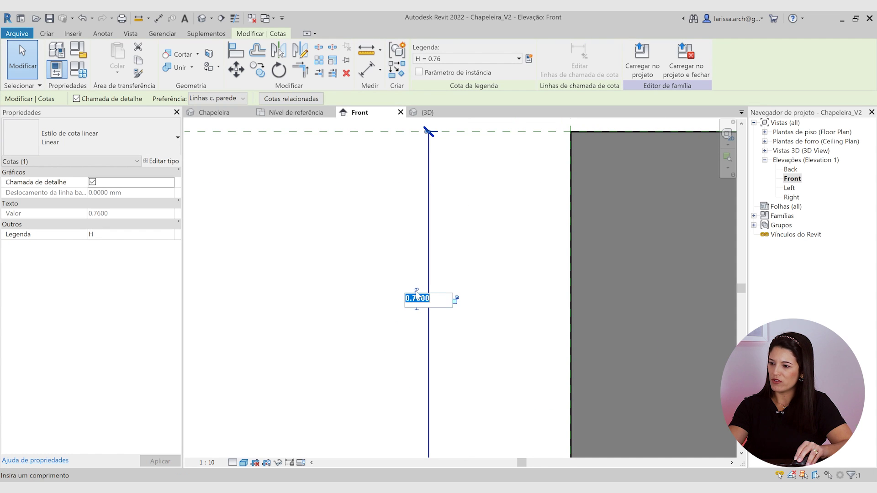
{"action": "scroll", "coordinate": [416, 295], "scroll_direction": "down", "scroll_amount": 4}
{"action": "type", "text": "2"}
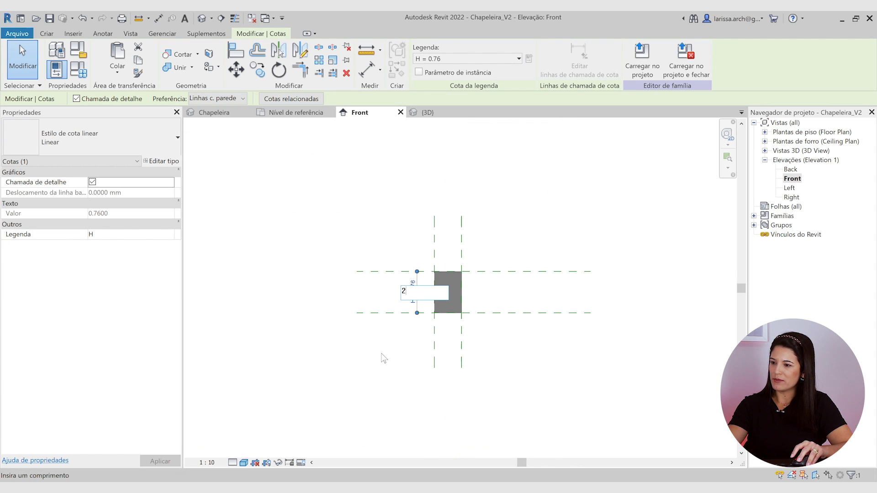
{"action": "key", "text": "Return"}
{"action": "scroll", "coordinate": [426, 349], "scroll_direction": "up", "scroll_amount": 3}
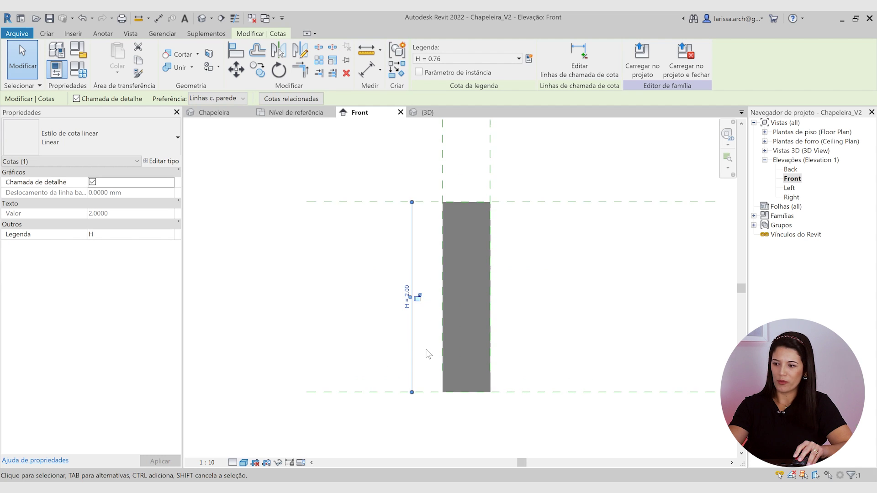
{"action": "left_click", "coordinate": [321, 317]}
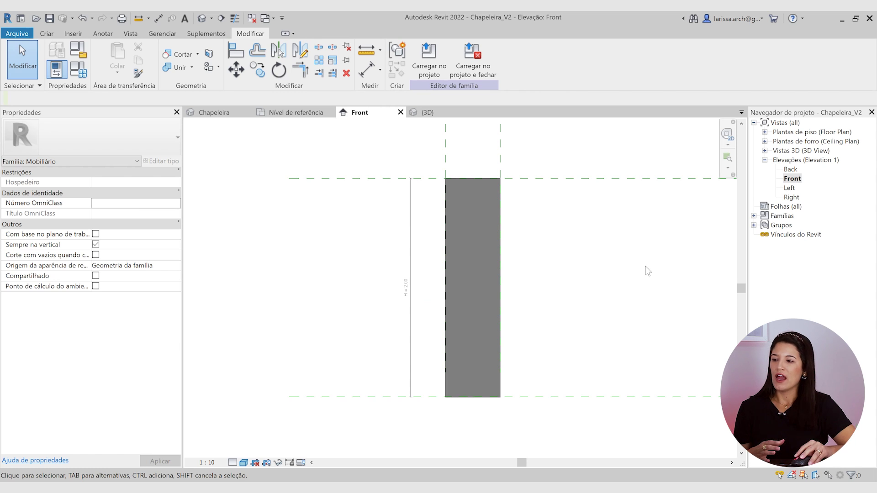
{"action": "left_click", "coordinate": [365, 179]}
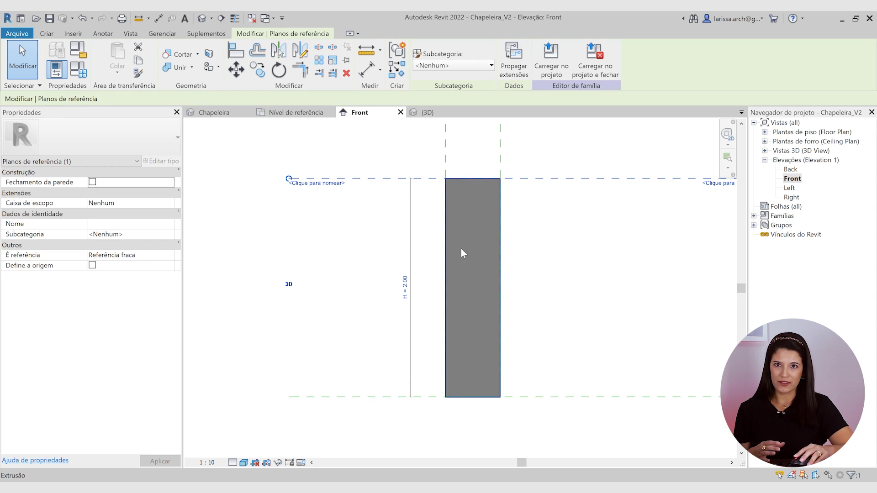
{"action": "scroll", "coordinate": [462, 252], "scroll_direction": "down", "scroll_amount": 4}
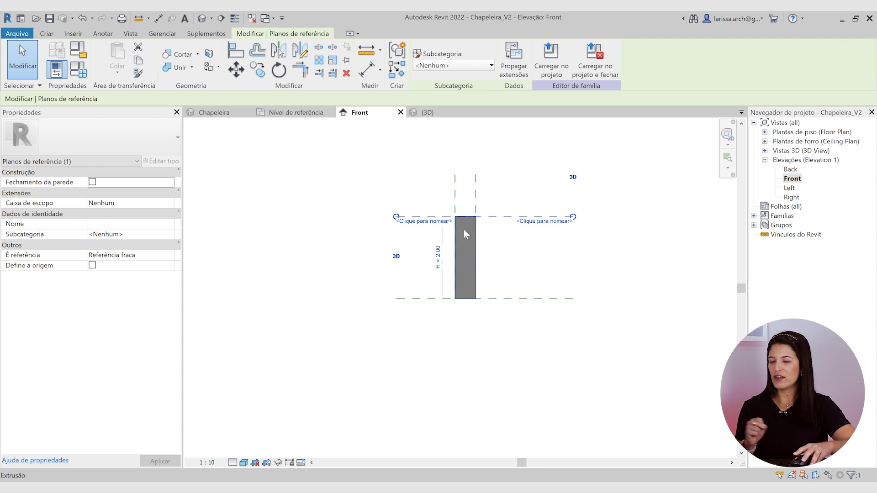
{"action": "left_click", "coordinate": [484, 398]}
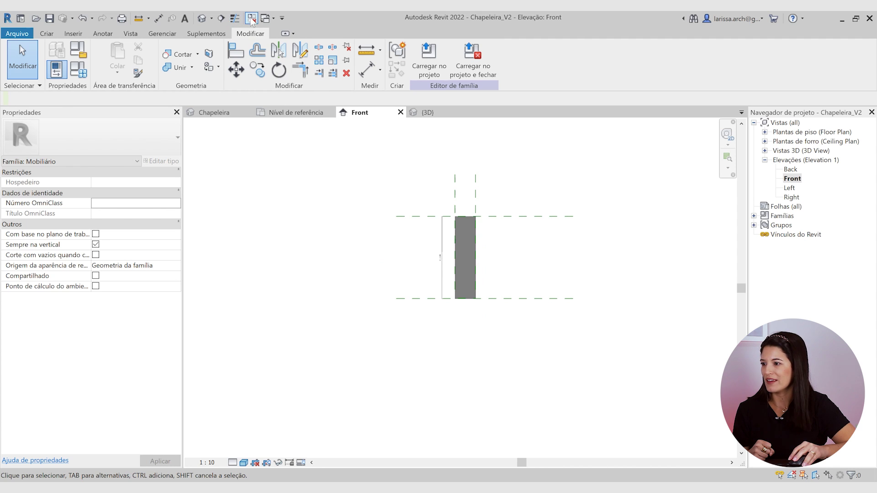
Switch to the Nível de referência floor plan of the new Família4 furniture family
{"action": "left_click", "coordinate": [292, 113]}
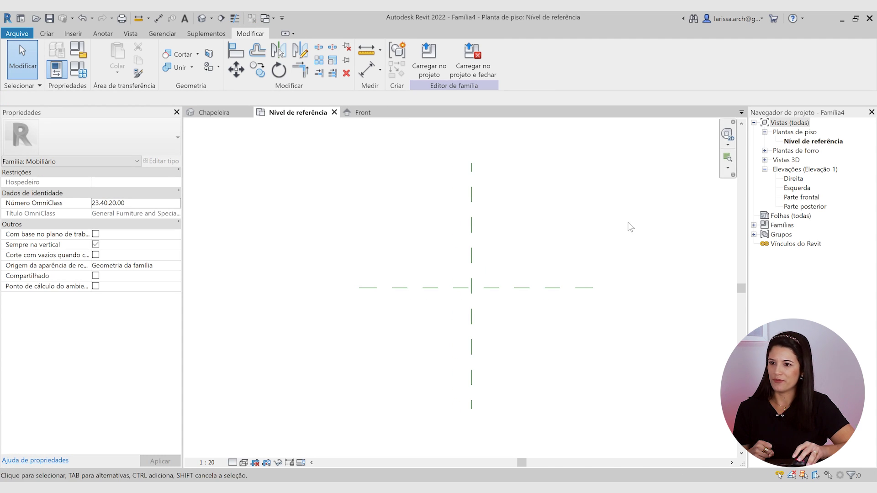
{"action": "double_click", "coordinate": [818, 142]}
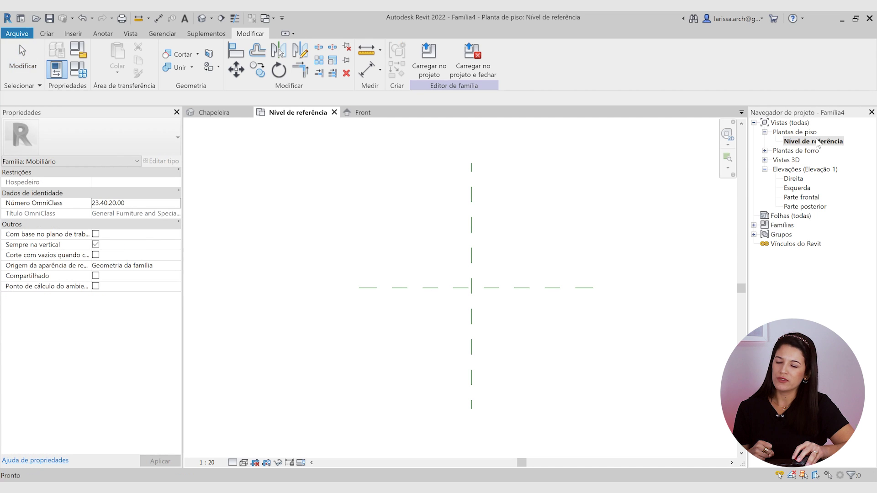
{"action": "scroll", "coordinate": [450, 307], "scroll_direction": "up", "scroll_amount": 2}
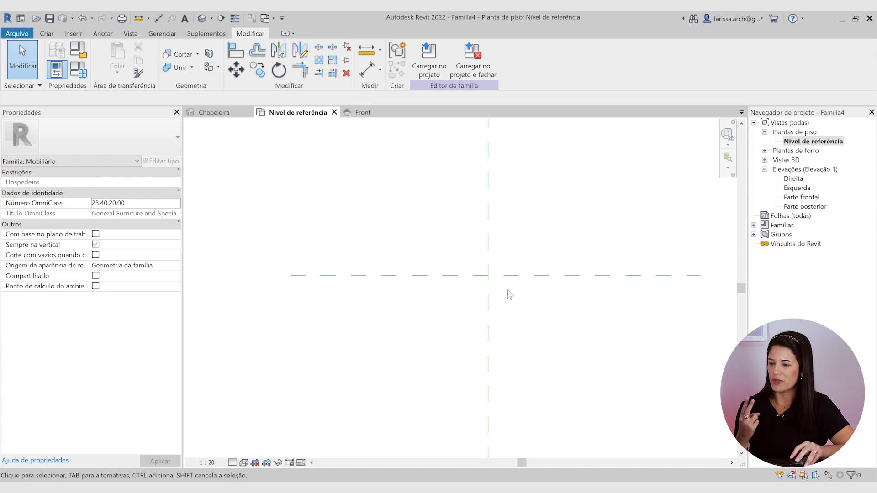
Assign the Linha Vermelha subcategory to both crossing center reference planes
{"action": "left_click_drag", "start_coordinate": [519, 304], "coordinate": [469, 251]}
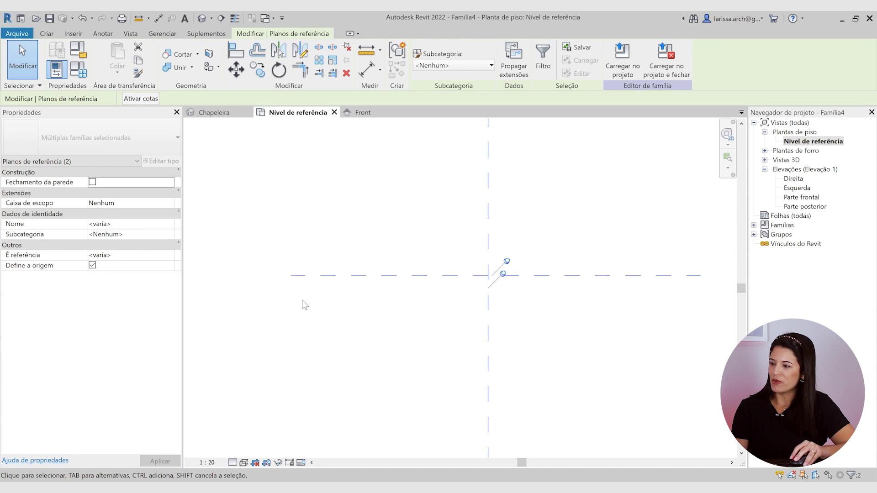
{"action": "left_click_drag", "start_coordinate": [563, 332], "coordinate": [485, 259]}
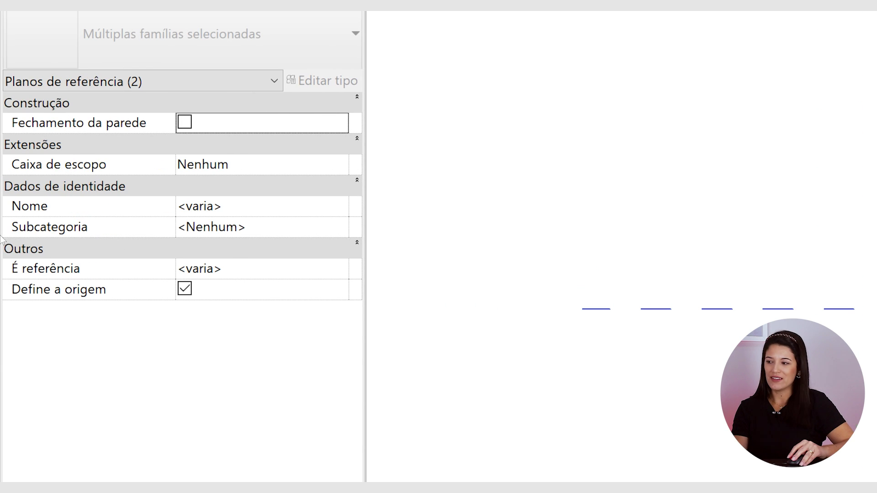
{"action": "left_click", "coordinate": [173, 234]}
{"action": "left_click", "coordinate": [168, 235]}
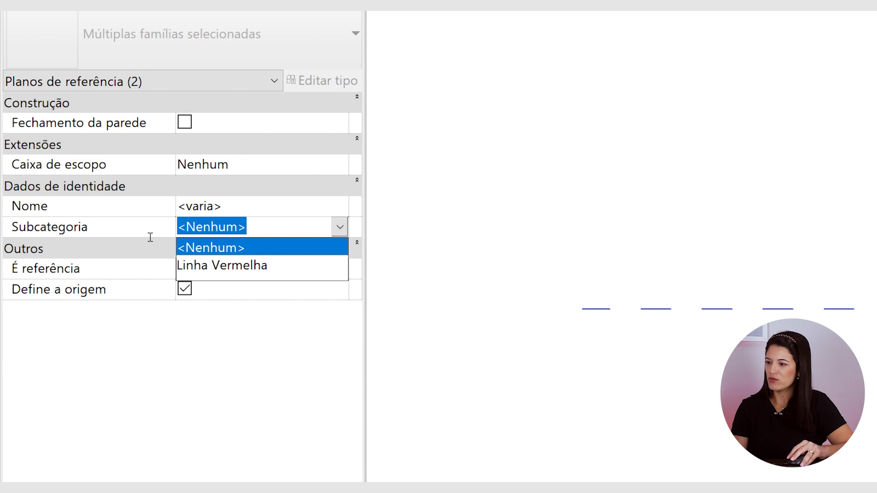
{"action": "key", "text": "Down"}
{"action": "key", "text": "Return"}
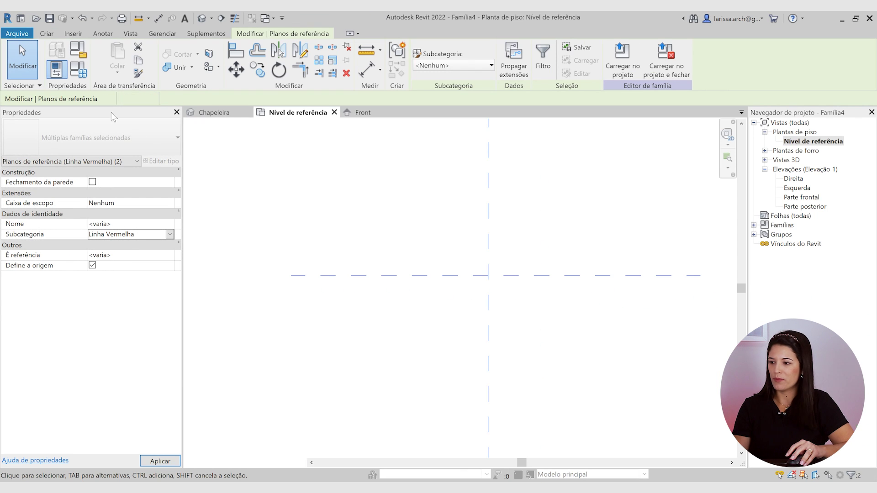
{"action": "left_click", "coordinate": [421, 173]}
{"action": "scroll", "coordinate": [286, 191], "scroll_direction": "down", "scroll_amount": 5}
{"action": "middle_click_drag", "start_coordinate": [447, 217], "coordinate": [474, 251]}
{"action": "scroll", "coordinate": [361, 247], "scroll_direction": "up", "scroll_amount": 3}
{"action": "middle_click_drag", "start_coordinate": [411, 262], "coordinate": [440, 260]}
{"action": "scroll", "coordinate": [411, 233], "scroll_direction": "up", "scroll_amount": 1}
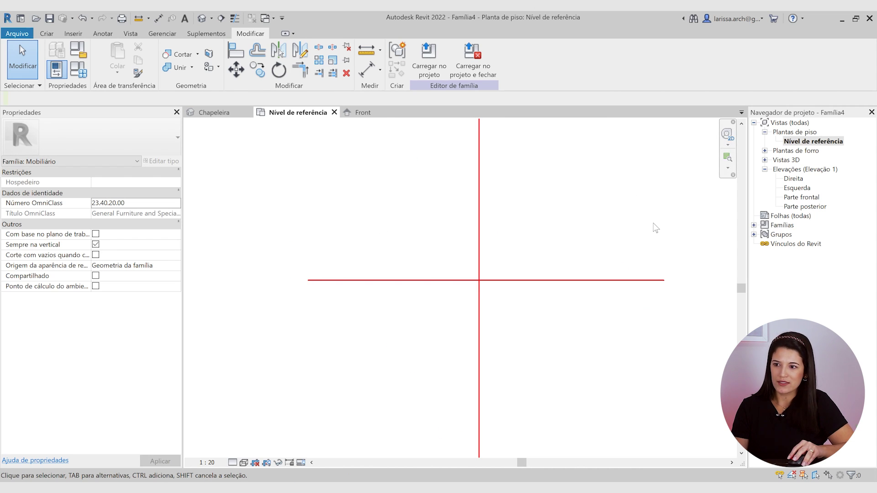
{"action": "scroll", "coordinate": [560, 216], "scroll_direction": "down", "scroll_amount": 2}
{"action": "middle_click_drag", "start_coordinate": [552, 222], "coordinate": [555, 244]}
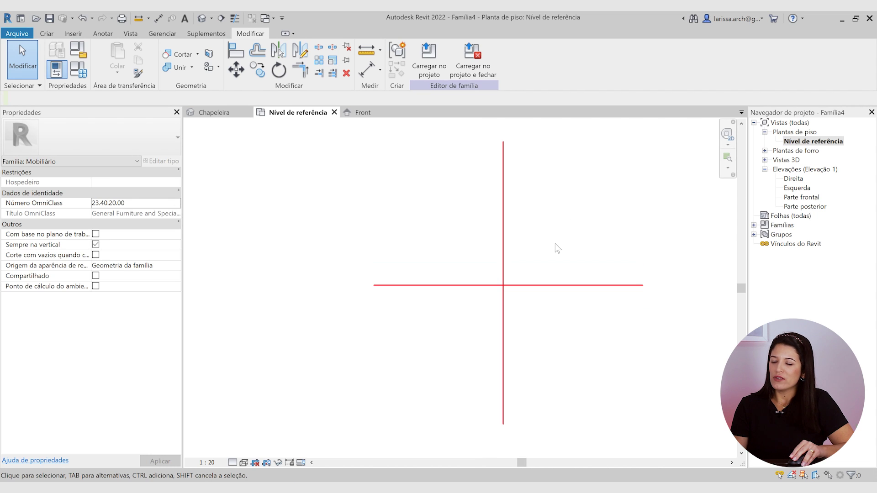
Close the Properties palette and the Project Browser to enlarge the drawing area
{"action": "left_click", "coordinate": [177, 111]}
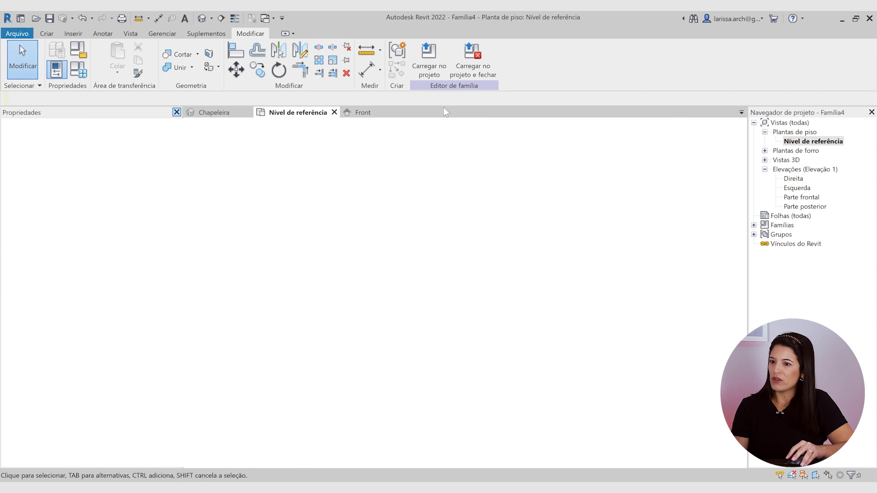
{"action": "left_click", "coordinate": [872, 112]}
{"action": "middle_click_drag", "start_coordinate": [306, 279], "coordinate": [640, 265]}
{"action": "scroll", "coordinate": [640, 266], "scroll_direction": "up", "scroll_amount": 1}
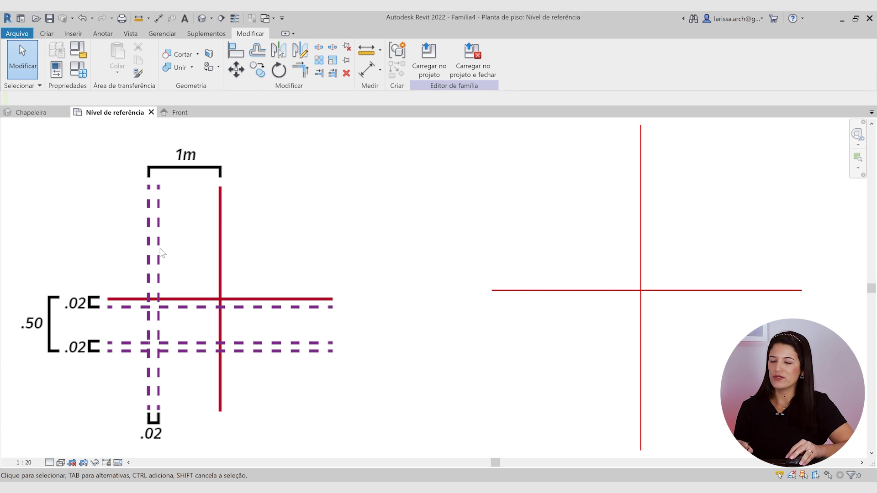
{"action": "middle_click_drag", "start_coordinate": [584, 245], "coordinate": [598, 232]}
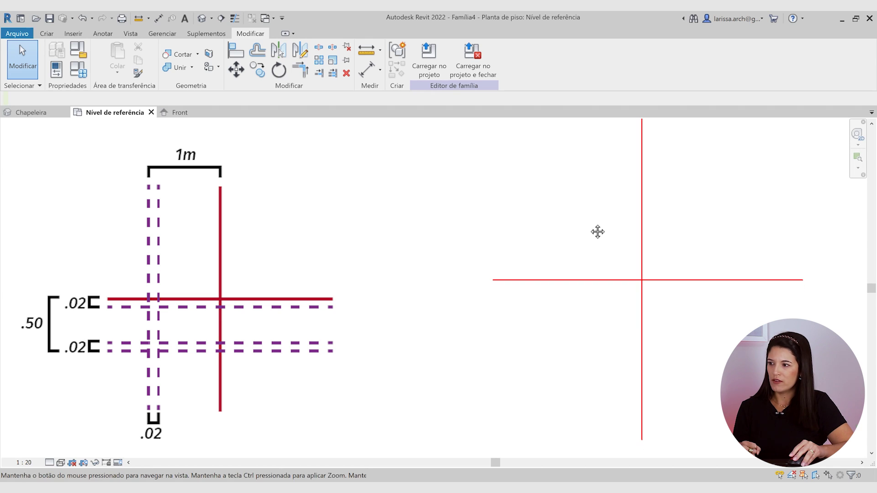
Draw a horizontal reference plane below the Center (Front/Back) plane, spanning its full length, and set their distance to 0.5 m
{"action": "left_click", "coordinate": [49, 36]}
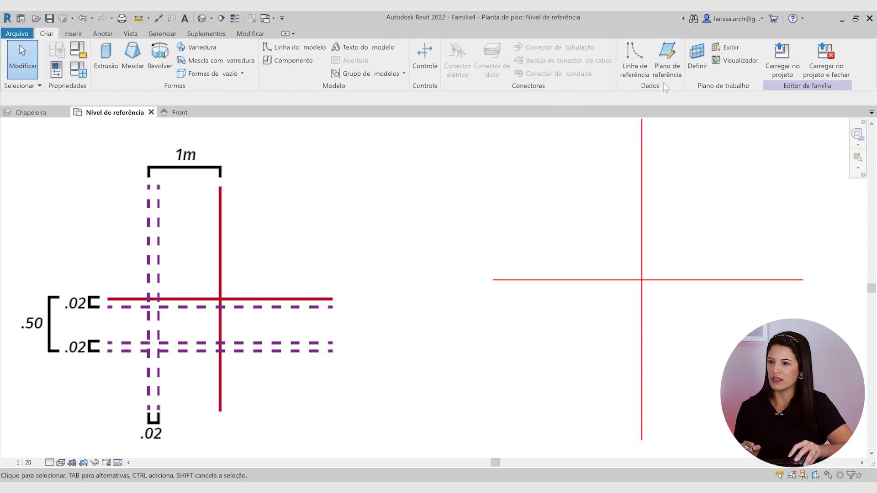
{"action": "left_click", "coordinate": [669, 69]}
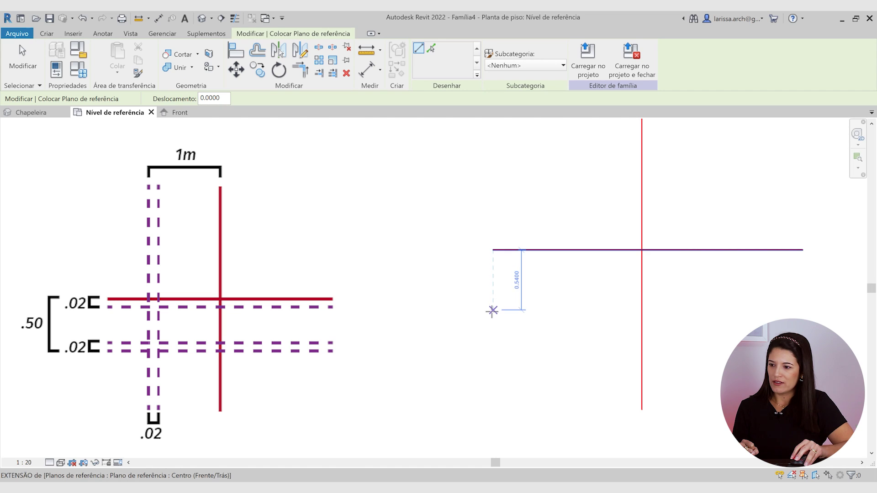
{"action": "left_click", "coordinate": [493, 319]}
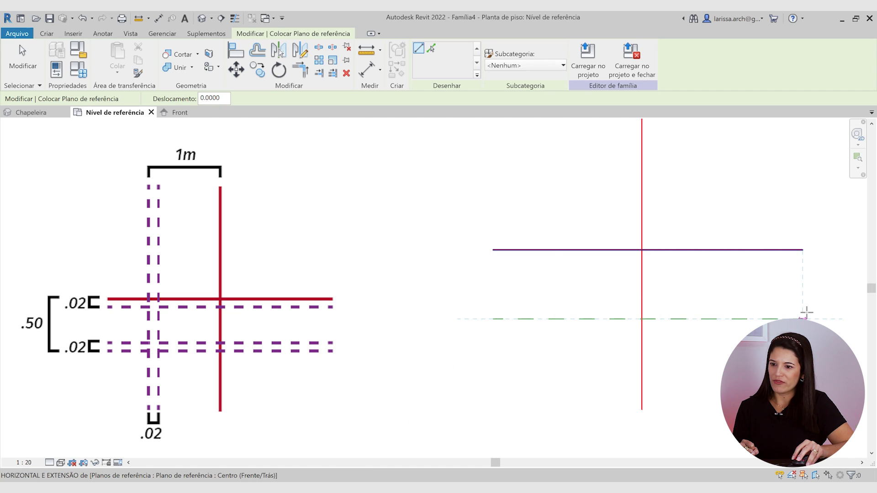
{"action": "left_click", "coordinate": [802, 319]}
{"action": "scroll", "coordinate": [574, 305], "scroll_direction": "up", "scroll_amount": 2}
{"action": "left_click", "coordinate": [539, 274]}
{"action": "type", "text": ".5"}
{"action": "key", "text": "Return"}
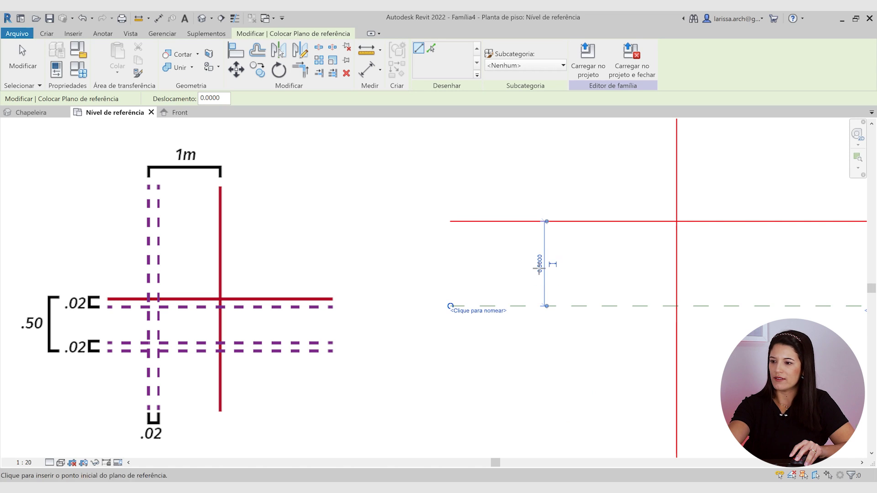
Draw a vertical reference plane on the left of the Center (Left/Right) plane, matching its length, and set their distance to 1 m
{"action": "scroll", "coordinate": [554, 278], "scroll_direction": "down", "scroll_amount": 1}
{"action": "scroll", "coordinate": [557, 287], "scroll_direction": "down", "scroll_amount": 1}
{"action": "scroll", "coordinate": [558, 205], "scroll_direction": "down", "scroll_amount": 1}
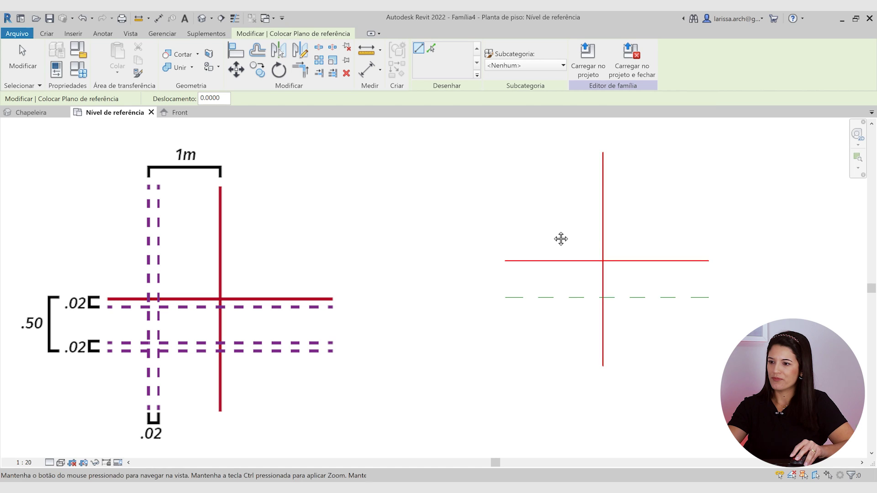
{"action": "left_click", "coordinate": [538, 152]}
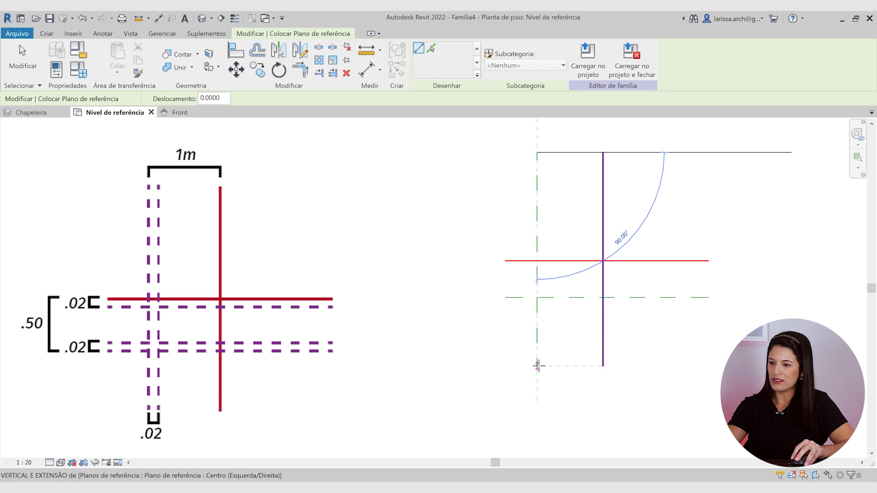
{"action": "left_click", "coordinate": [537, 366]}
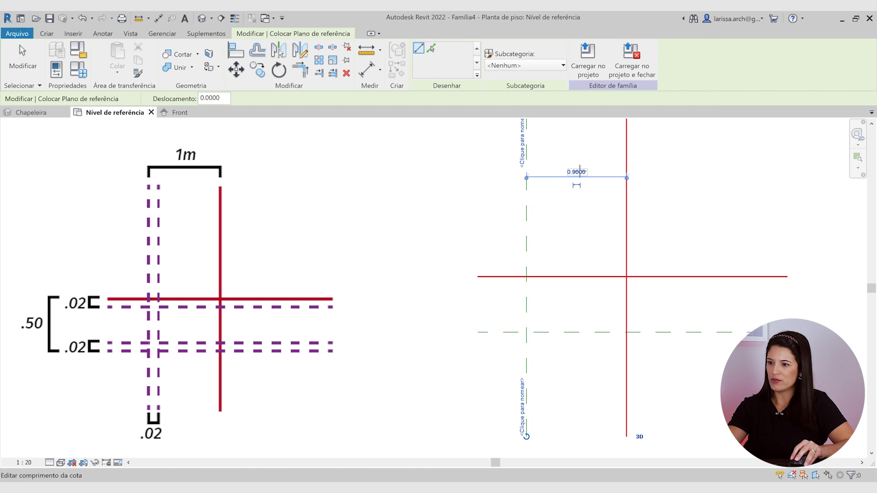
{"action": "key", "text": "Return"}
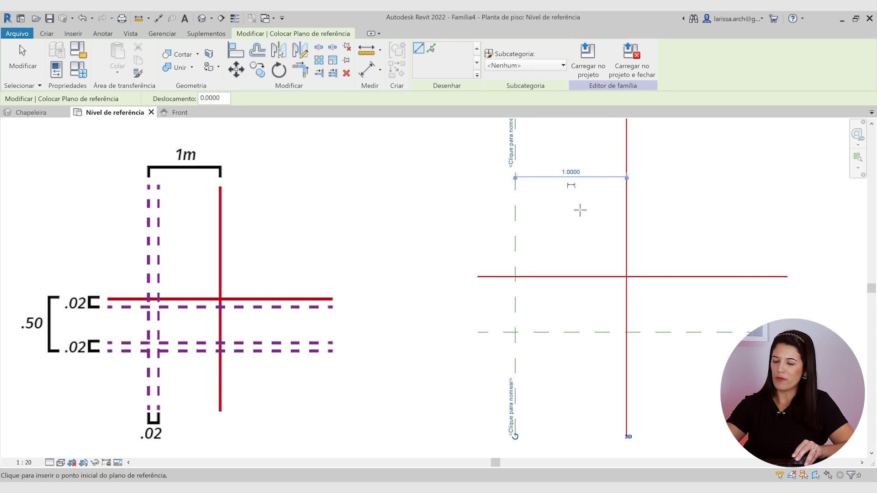
{"action": "scroll", "coordinate": [580, 204], "scroll_direction": "down", "scroll_amount": 1}
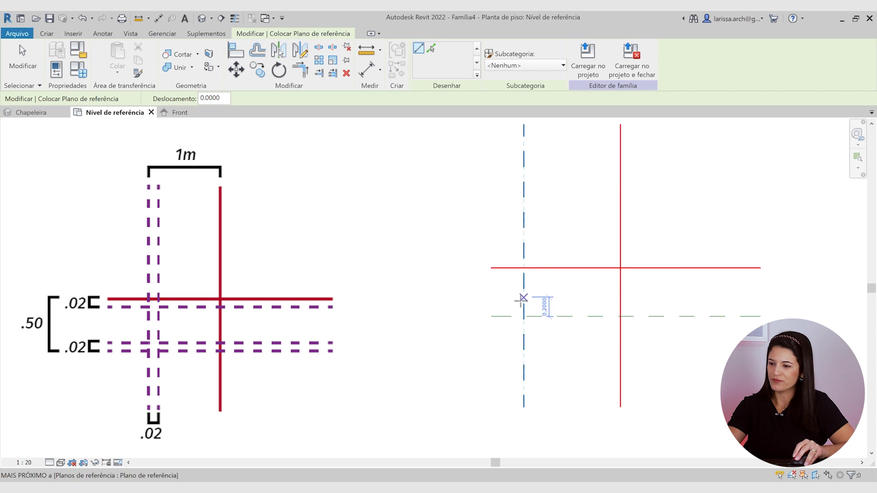
Copy the lower horizontal reference plane 0.02 m upward
{"action": "key", "text": "Escape"}
{"action": "scroll", "coordinate": [515, 315], "scroll_direction": "up", "scroll_amount": 1}
{"action": "left_click", "coordinate": [510, 317]}
{"action": "key", "text": "c"}
{"action": "key", "text": "o"}
{"action": "scroll", "coordinate": [520, 318], "scroll_direction": "up", "scroll_amount": 3}
{"action": "left_click", "coordinate": [538, 315]}
{"action": "type", "text": ".02"}
{"action": "key", "text": "Return"}
{"action": "key", "text": "Escape"}
Copy the upper plane of the lower pair to just below the Center (Front/Back) plane and set their distance to 0.02 m
{"action": "key", "text": "c"}
{"action": "key", "text": "o"}
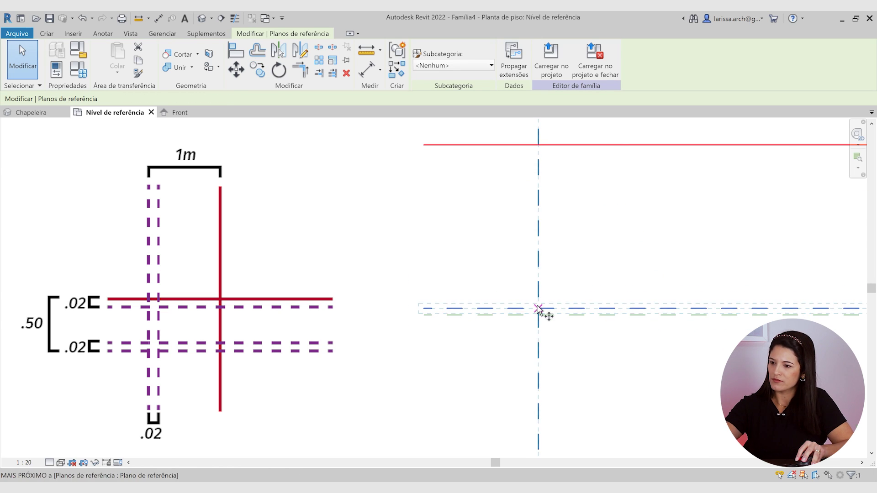
{"action": "left_click", "coordinate": [538, 310]}
{"action": "left_click", "coordinate": [536, 164]}
{"action": "scroll", "coordinate": [594, 160], "scroll_direction": "up", "scroll_amount": 2}
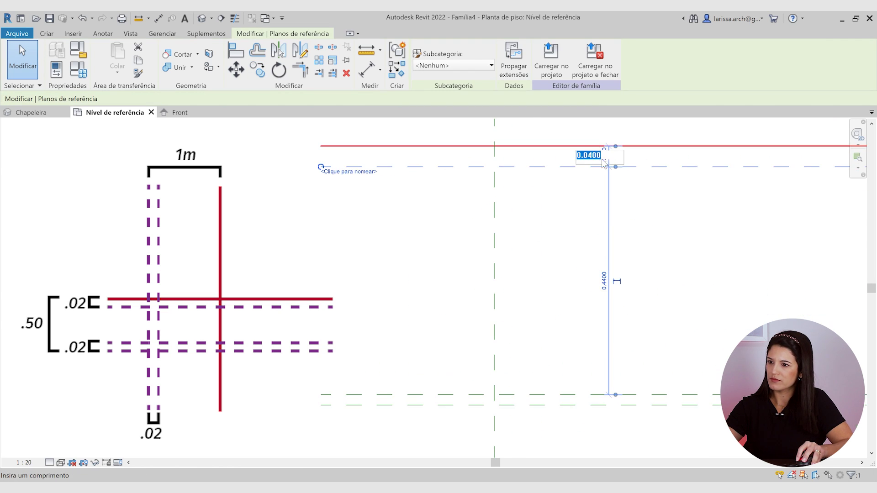
{"action": "left_click", "coordinate": [547, 232]}
Copy the left vertical reference plane 0.02 m inward, towards the Center (Left/Right) plane
{"action": "scroll", "coordinate": [544, 255], "scroll_direction": "down", "scroll_amount": 4}
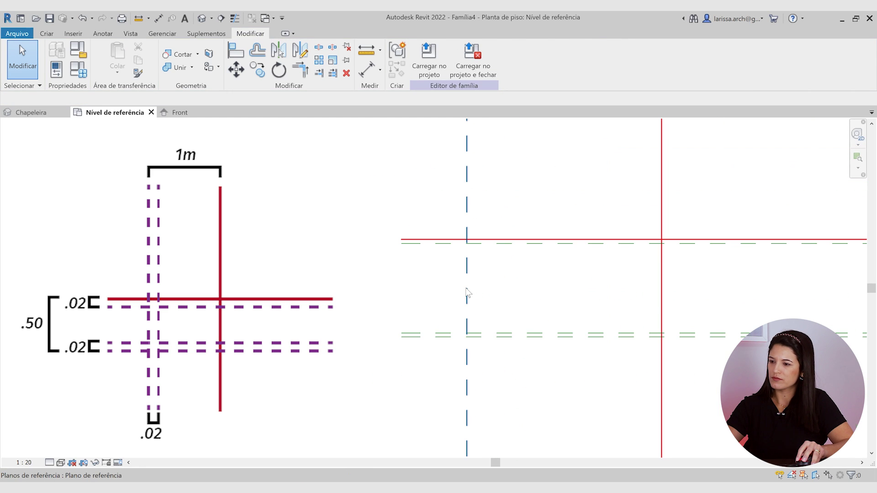
{"action": "left_click", "coordinate": [467, 293]}
{"action": "key", "text": "c"}
{"action": "key", "text": "o"}
{"action": "left_click", "coordinate": [470, 291]}
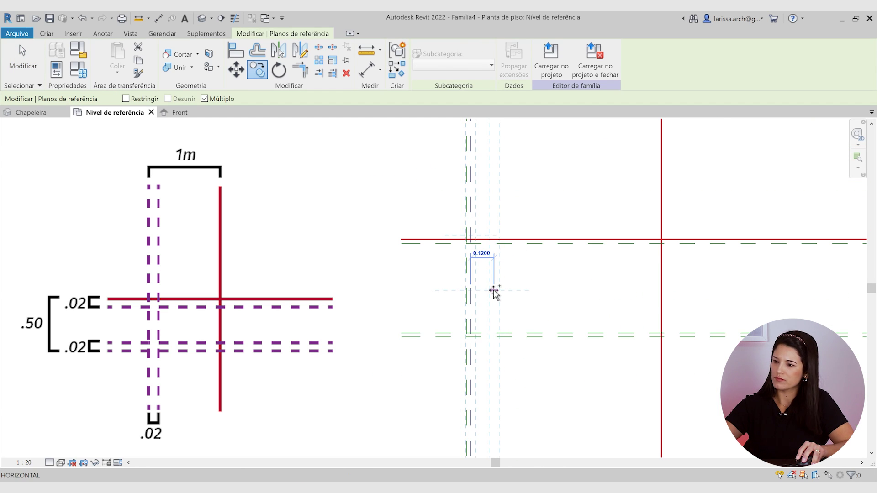
{"action": "key", "text": "Escape"}
{"action": "key", "text": "Escape"}
{"action": "scroll", "coordinate": [475, 289], "scroll_direction": "down", "scroll_amount": 3}
{"action": "middle_click_drag", "start_coordinate": [476, 290], "coordinate": [501, 278]}
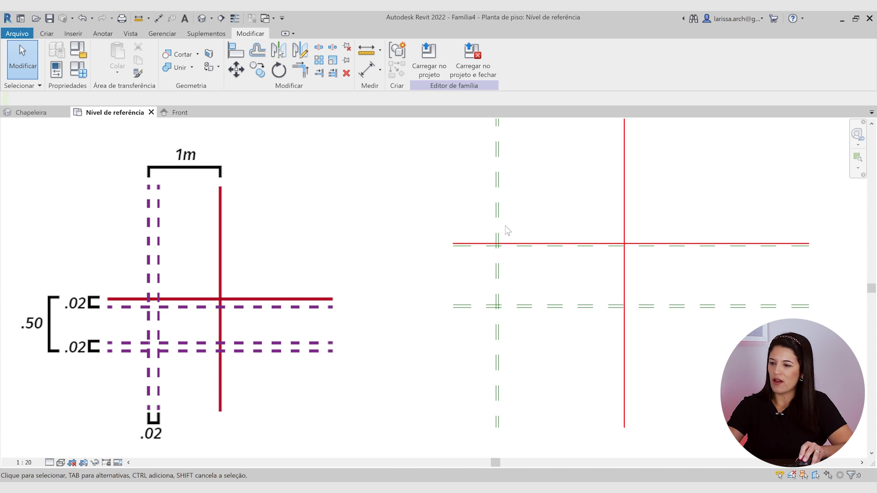
Mirror the two left vertical reference planes about the Center (Left/Right) plane, keeping the originals
{"action": "scroll", "coordinate": [516, 273], "scroll_direction": "up", "scroll_amount": 4}
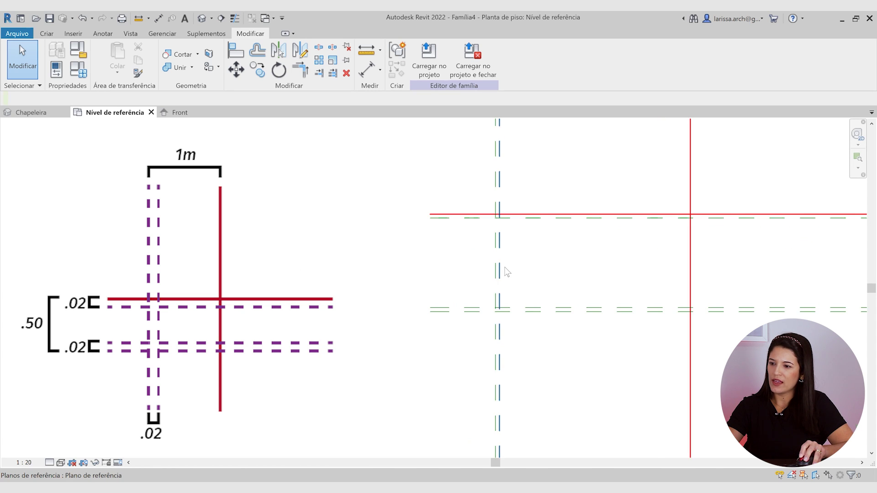
{"action": "scroll", "coordinate": [507, 243], "scroll_direction": "down", "scroll_amount": 4}
{"action": "middle_click_drag", "start_coordinate": [515, 245], "coordinate": [653, 247]}
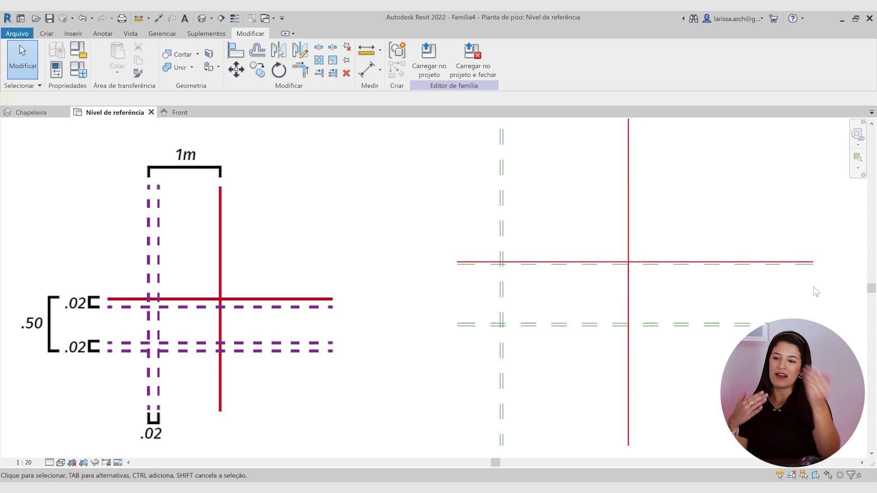
{"action": "scroll", "coordinate": [532, 286], "scroll_direction": "up", "scroll_amount": 2}
{"action": "middle_click_drag", "start_coordinate": [529, 235], "coordinate": [556, 245]}
{"action": "left_click_drag", "start_coordinate": [539, 224], "coordinate": [486, 185]}
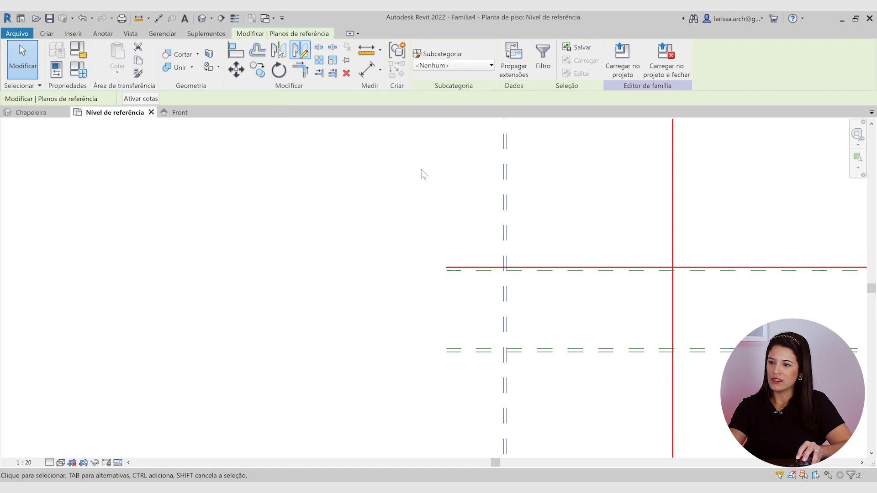
{"action": "left_click_drag", "start_coordinate": [553, 228], "coordinate": [496, 178]}
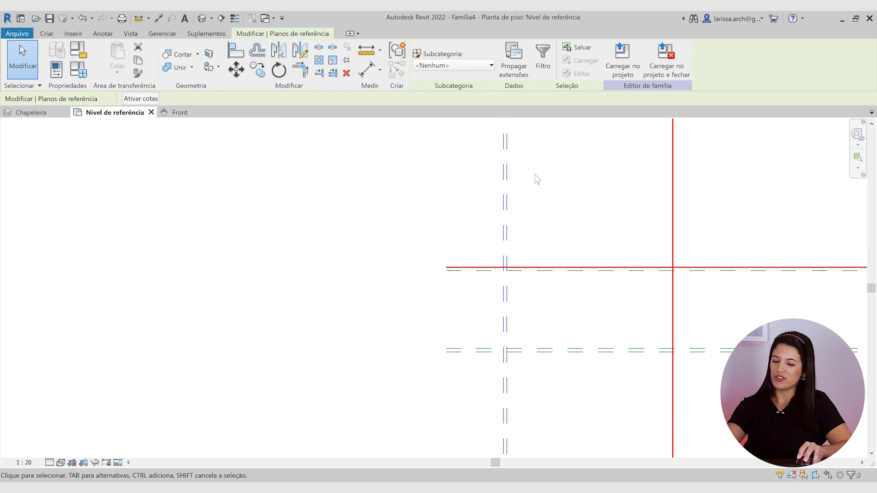
{"action": "key", "text": "m"}
{"action": "key", "text": "m"}
{"action": "middle_click_drag", "start_coordinate": [675, 217], "coordinate": [588, 233]}
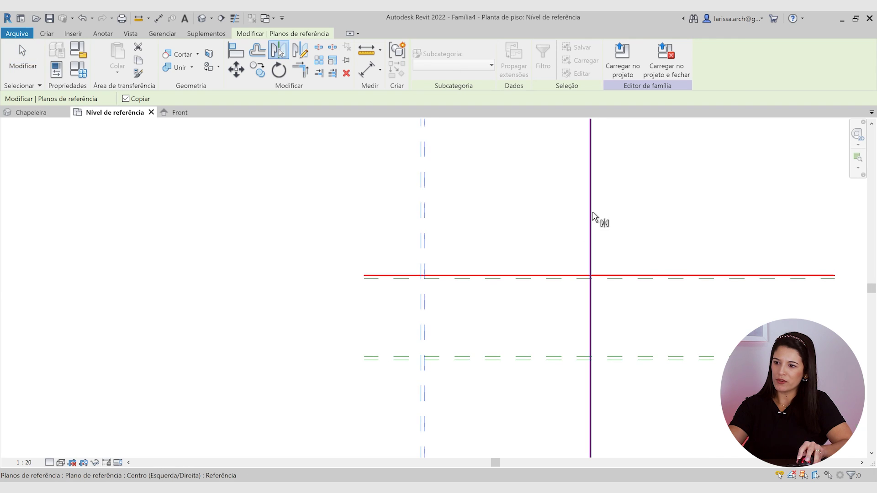
{"action": "left_click", "coordinate": [593, 216]}
{"action": "middle_click_drag", "start_coordinate": [623, 250], "coordinate": [662, 254]}
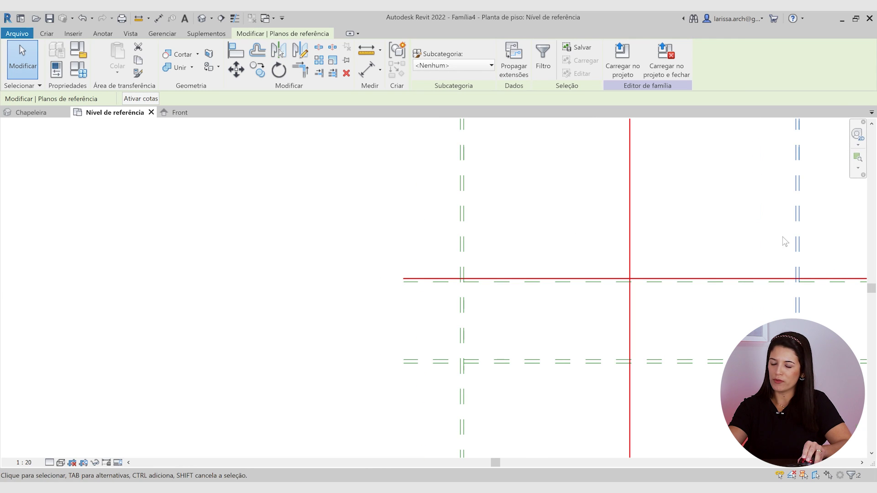
{"action": "key", "text": "Escape"}
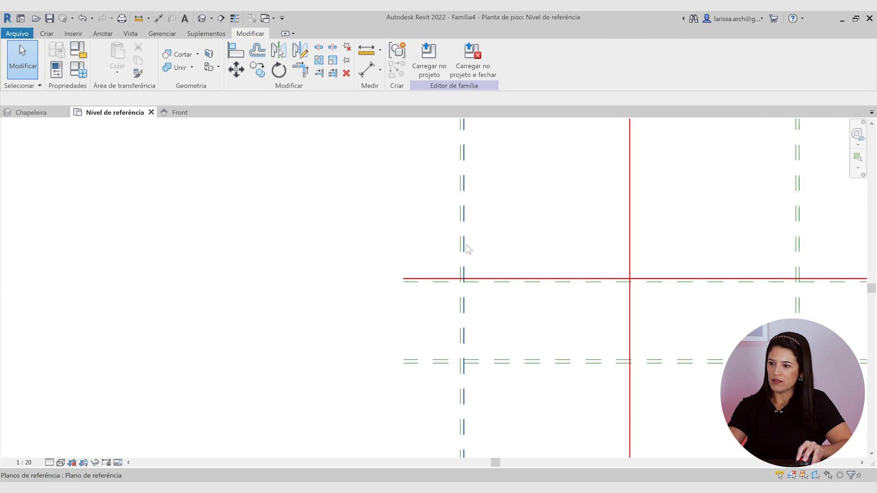
Copy the inner left vertical reference plane to about 0.10 m left of the Center (Left/Right) plane
{"action": "left_click", "coordinate": [464, 245]}
{"action": "key", "text": "c"}
{"action": "left_click", "coordinate": [469, 251]}
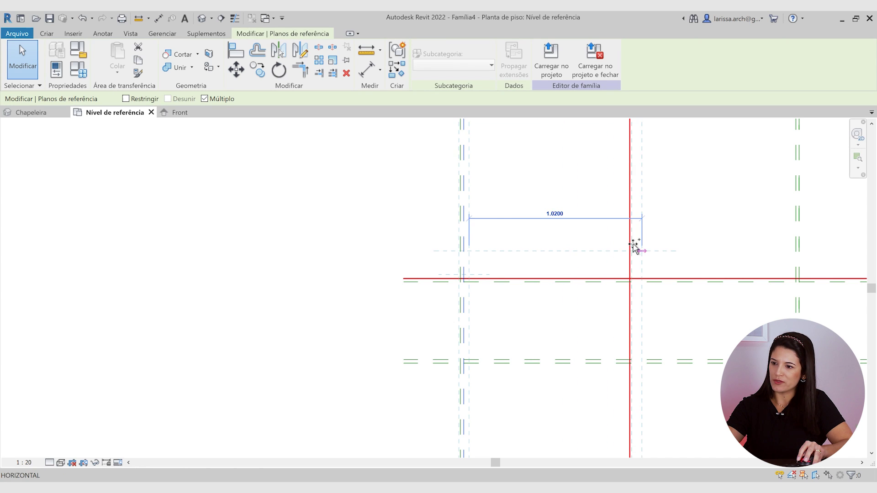
{"action": "left_click", "coordinate": [620, 248]}
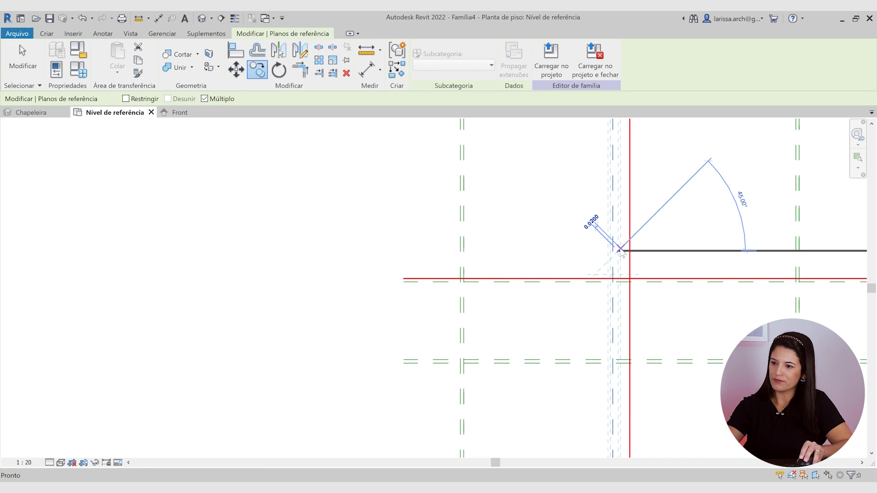
{"action": "key", "text": "Escape"}
{"action": "scroll", "coordinate": [620, 248], "scroll_direction": "down", "scroll_amount": 2}
Set the copied plane's distance from the Center (Left/Right) plane to 0.02 m
{"action": "left_click", "coordinate": [618, 223]}
{"action": "middle_click_drag", "start_coordinate": [619, 227], "coordinate": [623, 269]}
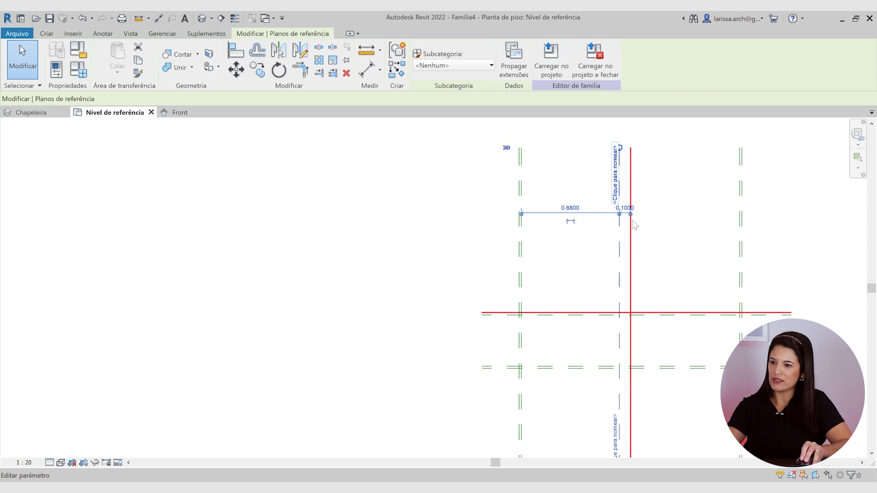
{"action": "scroll", "coordinate": [630, 211], "scroll_direction": "up", "scroll_amount": 2}
{"action": "type", "text": "."}
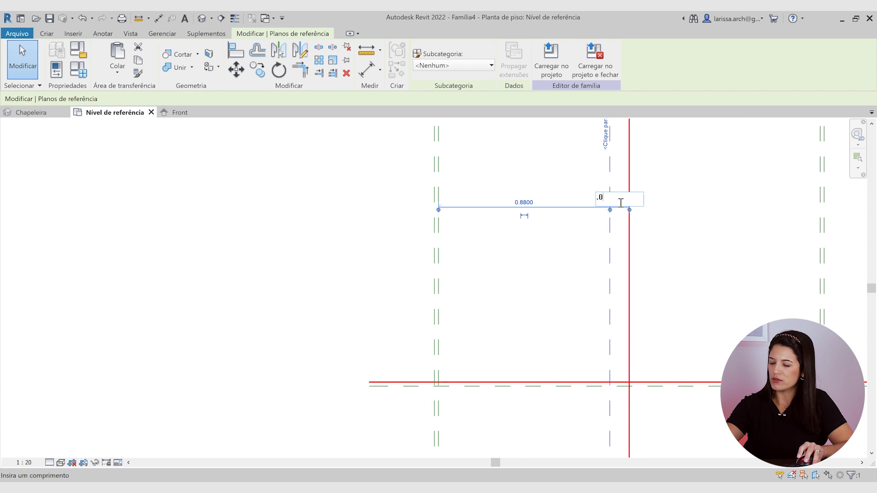
{"action": "type", "text": "02"}
{"action": "key", "text": "Return"}
Set the distance between the copied plane and the Center (Left/Right) plane to 0.01 m
{"action": "scroll", "coordinate": [623, 210], "scroll_direction": "up", "scroll_amount": 3}
{"action": "left_click", "coordinate": [639, 204]}
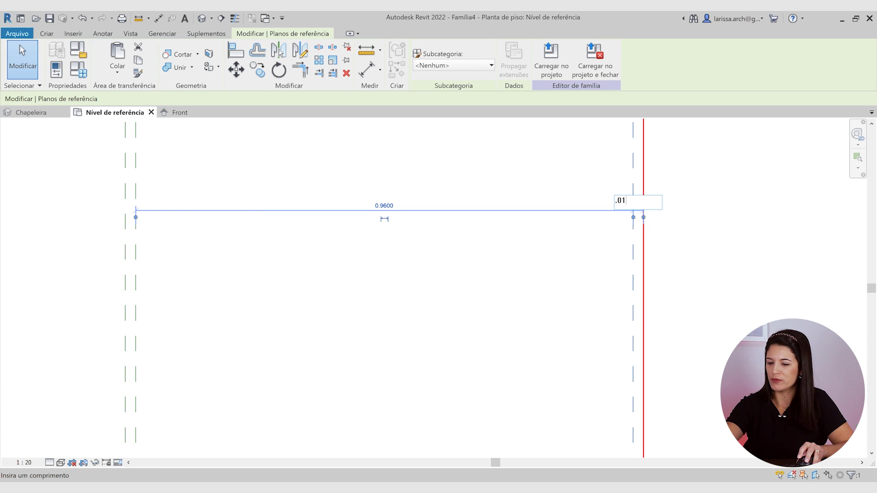
{"action": "key", "text": "Return"}
{"action": "key", "text": "Escape"}
{"action": "scroll", "coordinate": [632, 212], "scroll_direction": "up", "scroll_amount": 3}
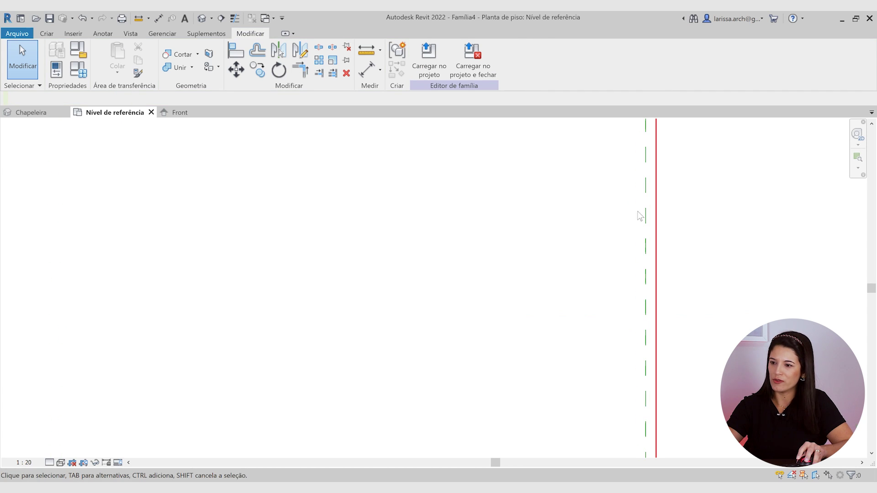
Mirror the reference plane 0.01 m left of center about the Center (Left/Right) plane
{"action": "left_click", "coordinate": [645, 215]}
{"action": "scroll", "coordinate": [648, 228], "scroll_direction": "up", "scroll_amount": 4}
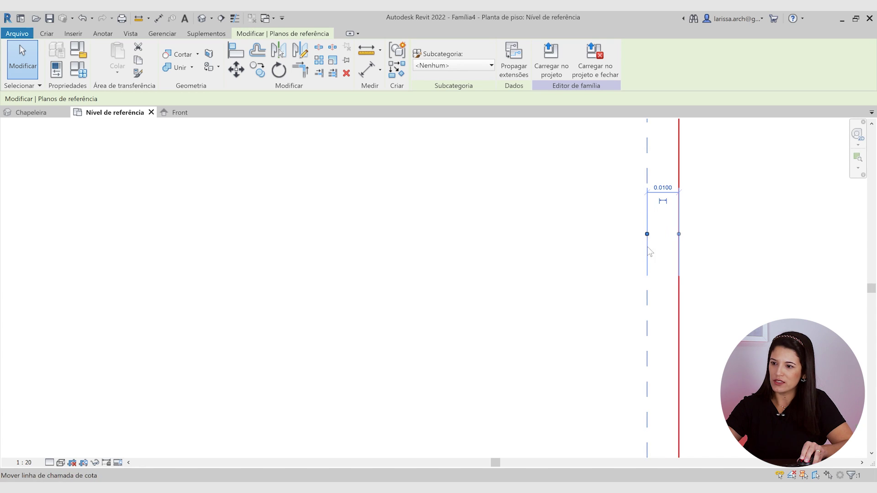
{"action": "key", "text": "m"}
{"action": "key", "text": "m"}
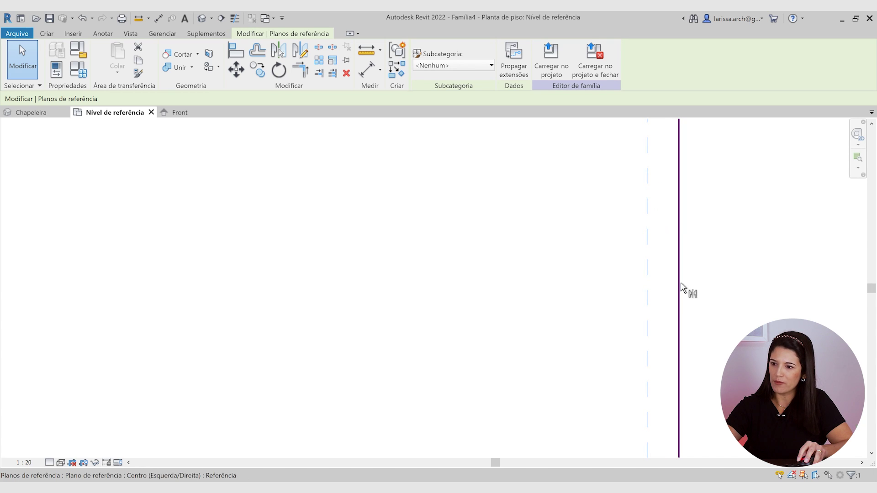
{"action": "left_click", "coordinate": [681, 298]}
{"action": "key", "text": "Escape"}
Examine the paired reference planes around the center axis and the overall layout in the floor plan
{"action": "scroll", "coordinate": [692, 227], "scroll_direction": "down", "scroll_amount": 6}
{"action": "middle_click_drag", "start_coordinate": [630, 264], "coordinate": [615, 298]}
{"action": "scroll", "coordinate": [581, 365], "scroll_direction": "up", "scroll_amount": 10}
{"action": "scroll", "coordinate": [587, 319], "scroll_direction": "down", "scroll_amount": 13}
{"action": "scroll", "coordinate": [585, 329], "scroll_direction": "down", "scroll_amount": 1}
{"action": "middle_click_drag", "start_coordinate": [601, 330], "coordinate": [678, 297]}
{"action": "middle_click_drag", "start_coordinate": [629, 355], "coordinate": [623, 339]}
{"action": "scroll", "coordinate": [573, 339], "scroll_direction": "up", "scroll_amount": 1}
{"action": "scroll", "coordinate": [521, 354], "scroll_direction": "up", "scroll_amount": 3}
{"action": "scroll", "coordinate": [498, 372], "scroll_direction": "up", "scroll_amount": 1}
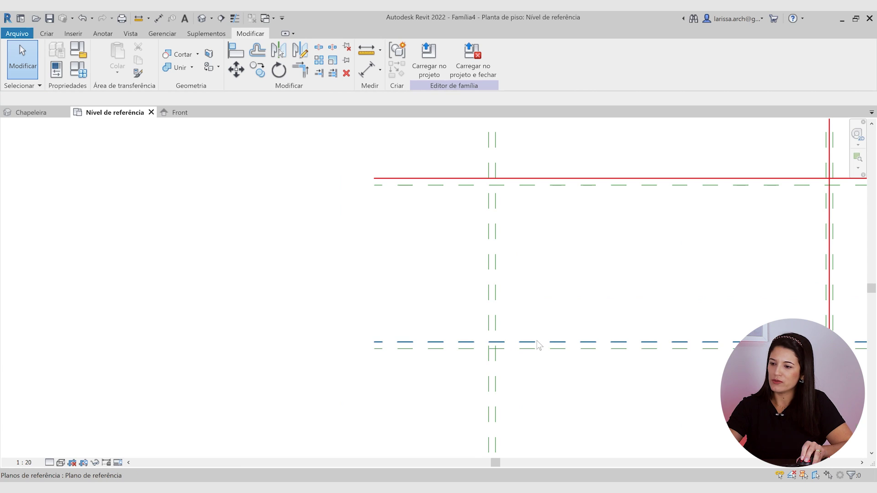
{"action": "scroll", "coordinate": [538, 347], "scroll_direction": "up", "scroll_amount": 2}
{"action": "scroll", "coordinate": [545, 343], "scroll_direction": "up", "scroll_amount": 1}
{"action": "left_click", "coordinate": [546, 344]}
{"action": "scroll", "coordinate": [581, 339], "scroll_direction": "down", "scroll_amount": 3}
{"action": "middle_click_drag", "start_coordinate": [624, 343], "coordinate": [687, 334]}
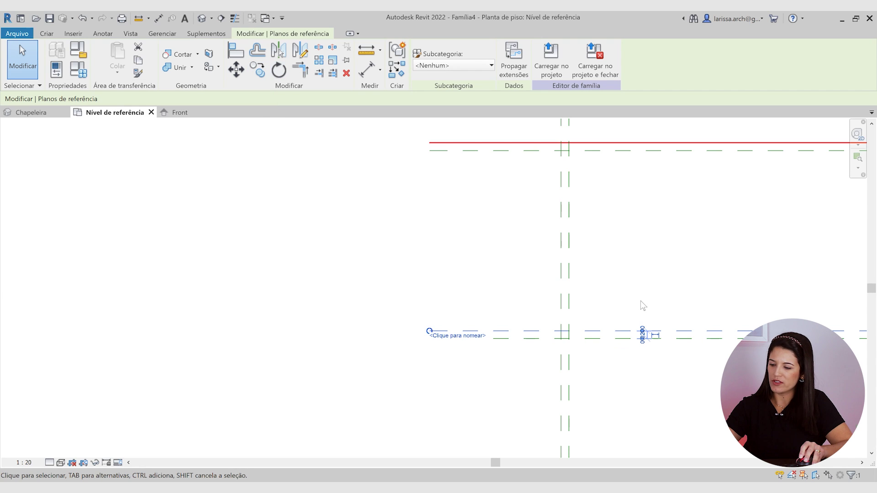
{"action": "key", "text": "c"}
{"action": "left_click", "coordinate": [662, 332]}
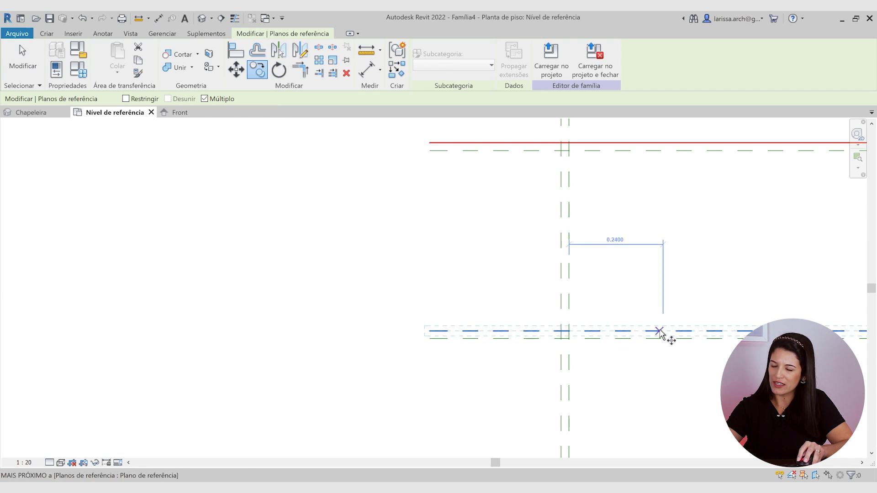
{"action": "left_click", "coordinate": [662, 270]}
{"action": "right_click", "coordinate": [662, 271]}
{"action": "left_click", "coordinate": [675, 276]}
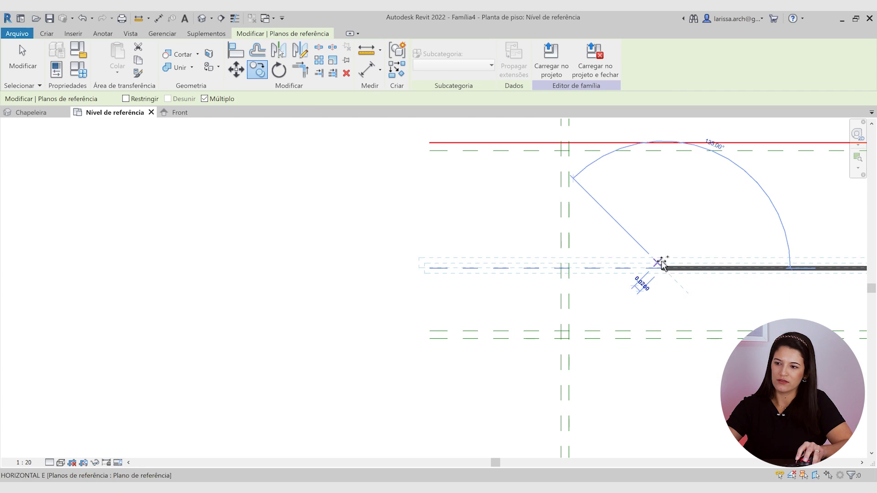
{"action": "left_click", "coordinate": [691, 302]}
{"action": "left_click", "coordinate": [690, 268]}
{"action": "key", "text": "Delete"}
Open the Parte frontal elevation view and bring its full set of vertical reference planes into view
{"action": "scroll", "coordinate": [659, 277], "scroll_direction": "down", "scroll_amount": 3}
{"action": "middle_click_drag", "start_coordinate": [660, 288], "coordinate": [548, 305]}
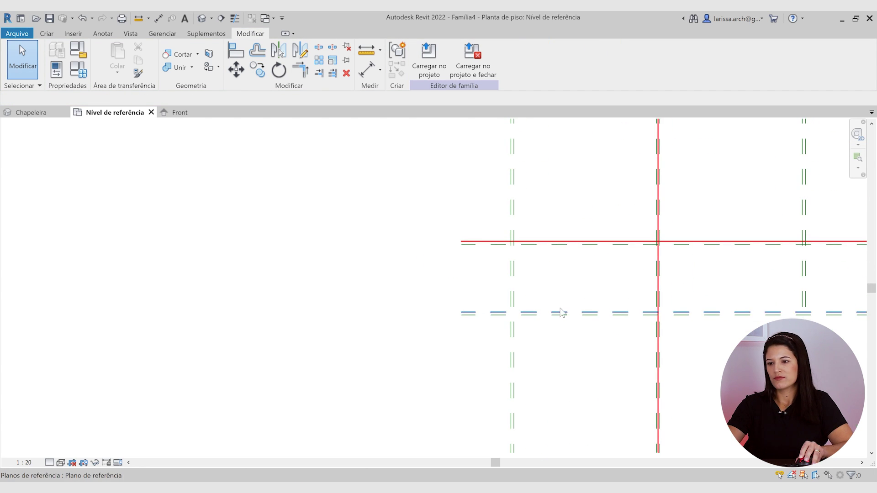
{"action": "middle_click_drag", "start_coordinate": [561, 264], "coordinate": [540, 254]}
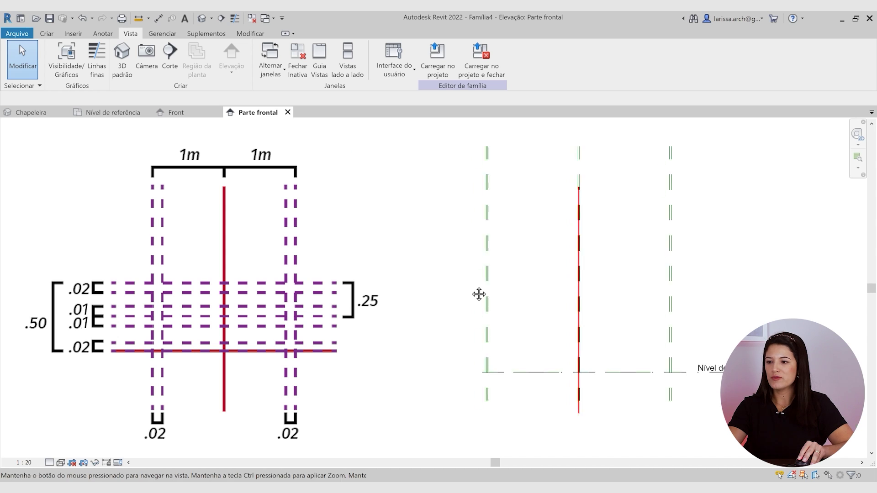
{"action": "scroll", "coordinate": [454, 311], "scroll_direction": "down", "scroll_amount": 1}
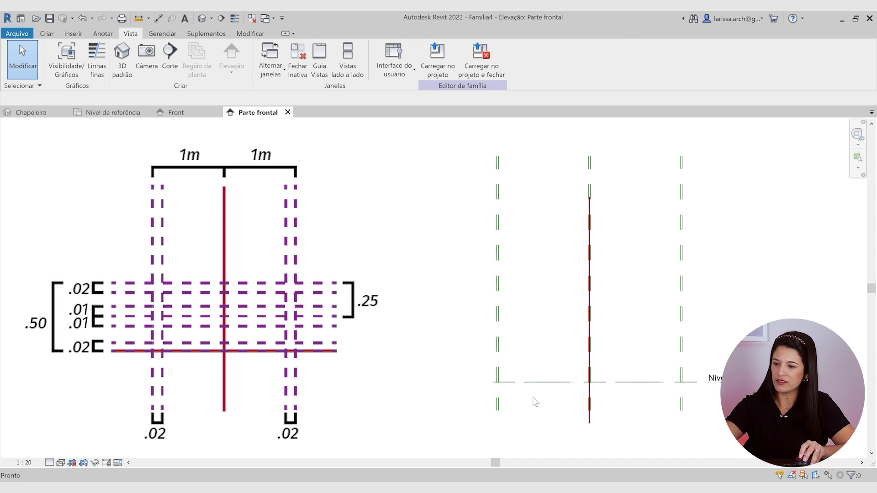
Draw a horizontal reference plane above the reference level, crossing all the vertical reference planes in the front elevation
{"action": "key", "text": "r"}
{"action": "key", "text": "p"}
{"action": "scroll", "coordinate": [458, 311], "scroll_direction": "up", "scroll_amount": 1}
{"action": "left_click", "coordinate": [450, 301]}
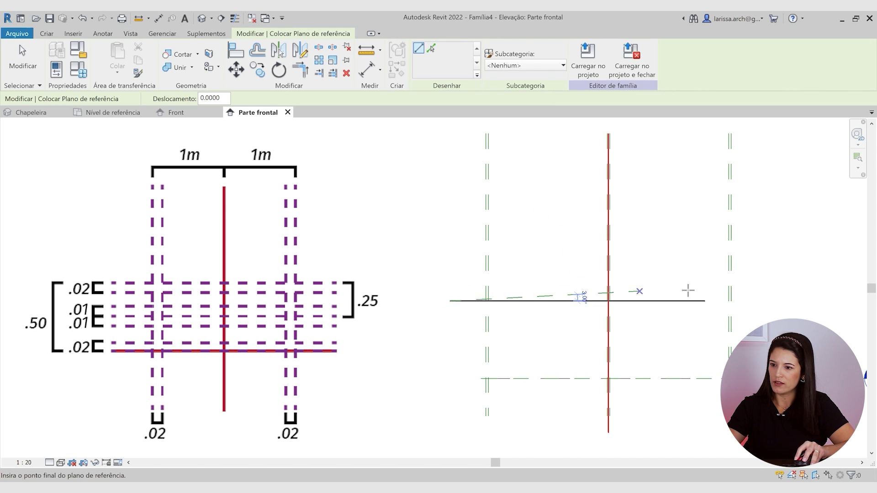
{"action": "left_click", "coordinate": [786, 301]}
{"action": "key", "text": "Escape"}
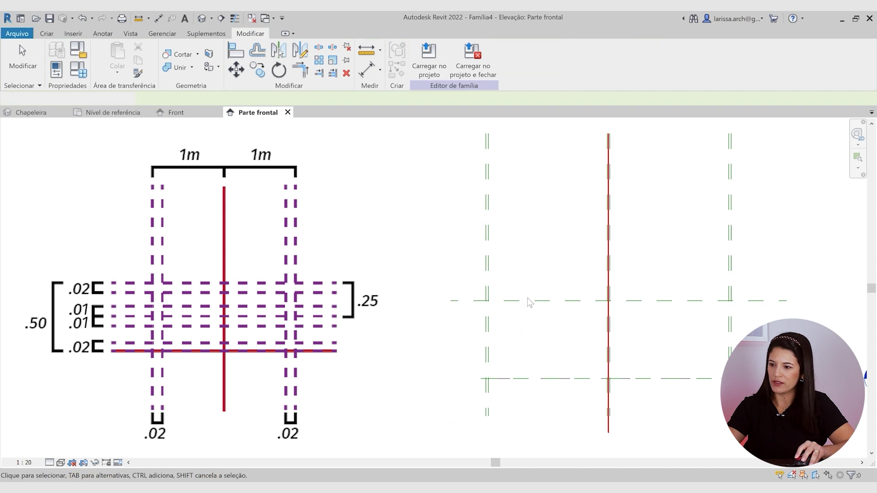
Set the new horizontal reference plane's distance from the reference level to 0.5 m
{"action": "scroll", "coordinate": [530, 301], "scroll_direction": "up", "scroll_amount": 1}
{"action": "left_click", "coordinate": [516, 352]}
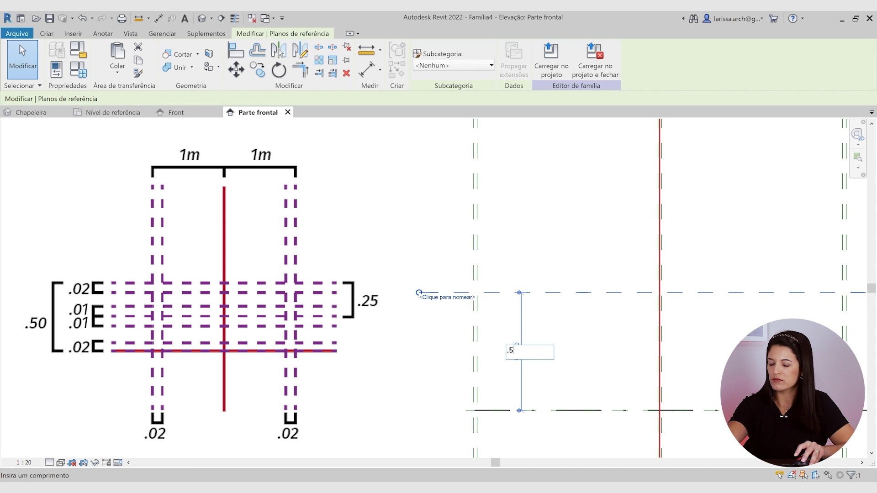
{"action": "type", "text": ".5"}
{"action": "key", "text": "Return"}
Copy the top horizontal plane 0.02 m downward and place another copy just above the reference level
{"action": "key", "text": "c"}
{"action": "key", "text": "o"}
{"action": "left_click", "coordinate": [544, 317]}
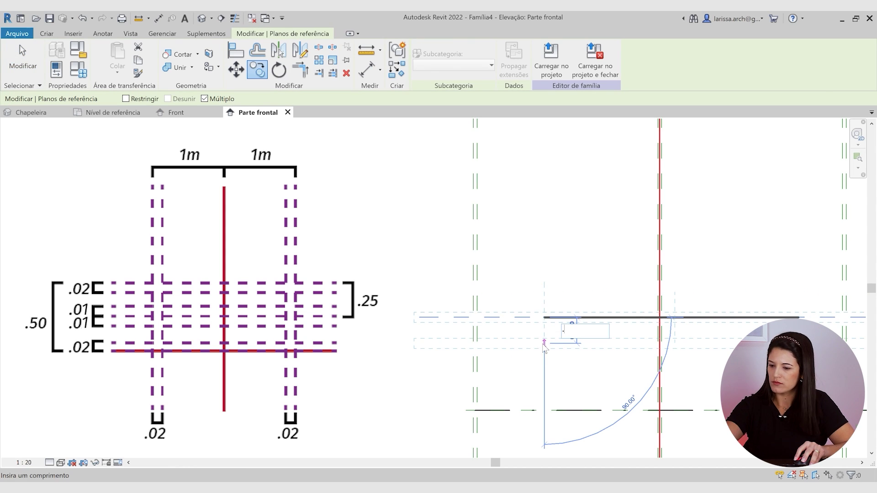
{"action": "type", "text": ".02"}
{"action": "key", "text": "Return"}
{"action": "scroll", "coordinate": [541, 402], "scroll_direction": "up", "scroll_amount": 1}
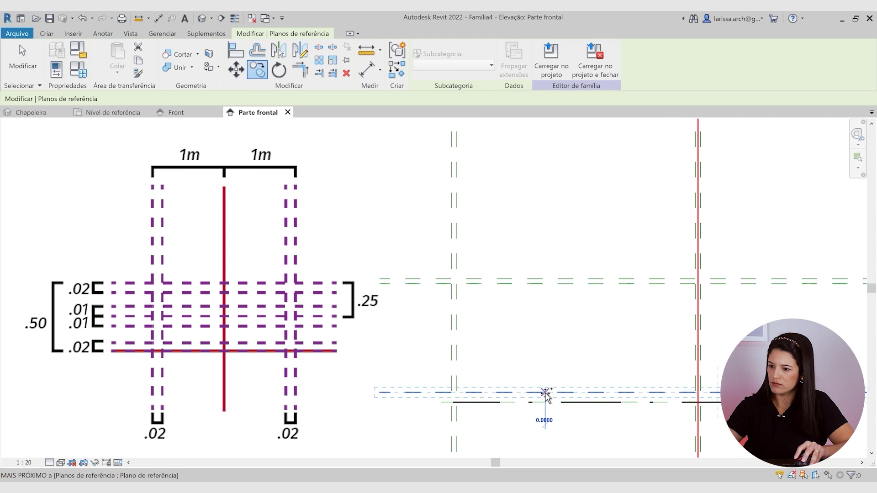
{"action": "key", "text": "Escape"}
{"action": "key", "text": "Escape"}
Set the distance between the lowest copied plane and the reference level to 0.02 m
{"action": "left_click", "coordinate": [554, 395]}
{"action": "middle_click_drag", "start_coordinate": [509, 413], "coordinate": [526, 397]}
{"action": "scroll", "coordinate": [526, 398], "scroll_direction": "up", "scroll_amount": 3}
{"action": "left_click", "coordinate": [533, 369]}
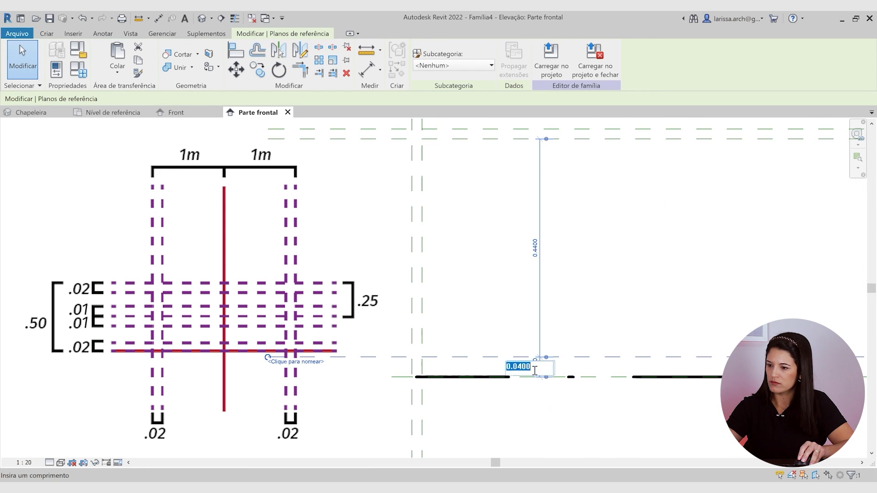
{"action": "scroll", "coordinate": [538, 372], "scroll_direction": "down", "scroll_amount": 3}
{"action": "type", "text": "."}
{"action": "key", "text": "Return"}
{"action": "key", "text": "Escape"}
Copy the top horizontal reference plane 0.25 m downward to create the middle plane
{"action": "middle_click_drag", "start_coordinate": [516, 286], "coordinate": [492, 278]}
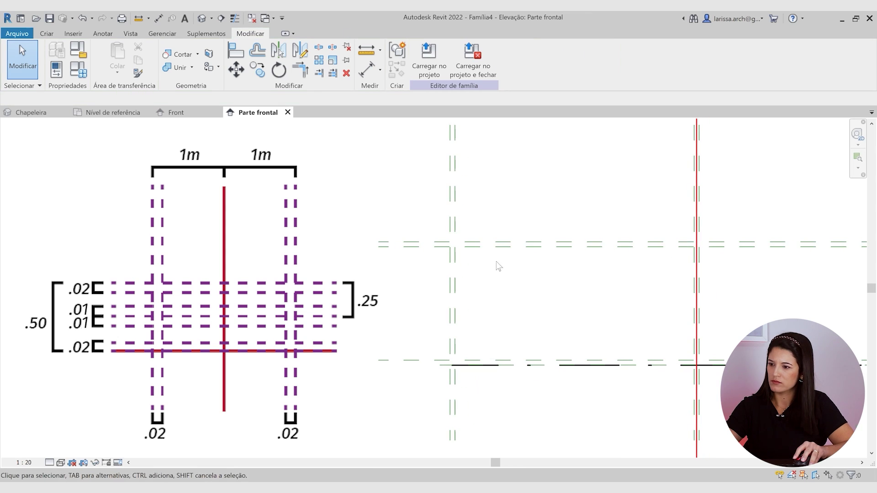
{"action": "left_click", "coordinate": [499, 247]}
{"action": "key", "text": "c"}
{"action": "key", "text": "o"}
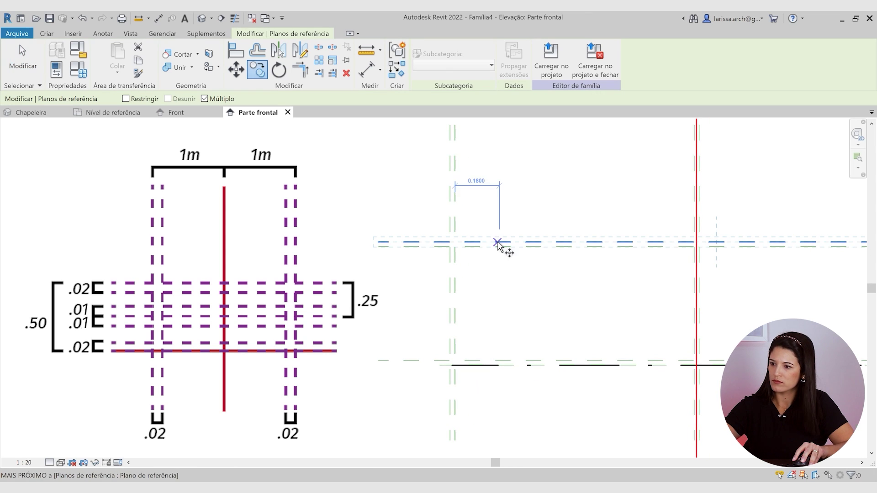
{"action": "left_click", "coordinate": [500, 244]}
{"action": "type", "text": ".25"}
{"action": "key", "text": "Return"}
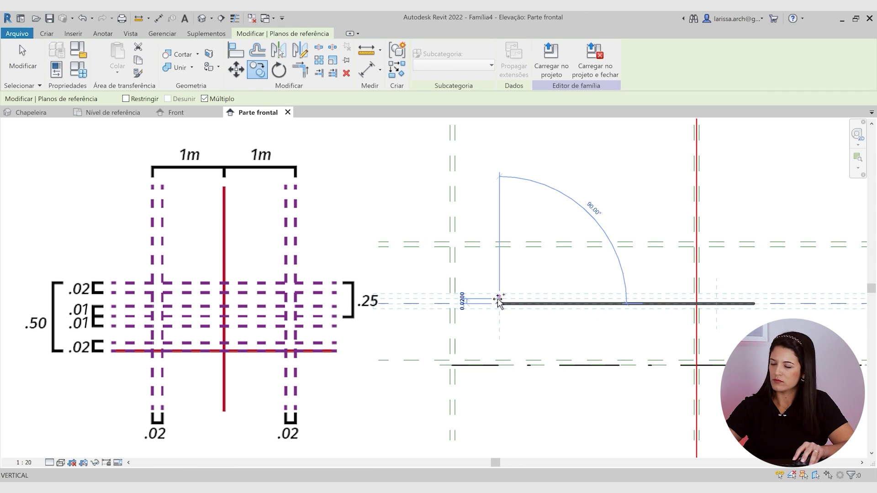
Copy the middle horizontal reference plane 0.01 m upward
{"action": "key", "text": "Escape"}
{"action": "key", "text": "c"}
{"action": "key", "text": "o"}
{"action": "left_click", "coordinate": [505, 304]}
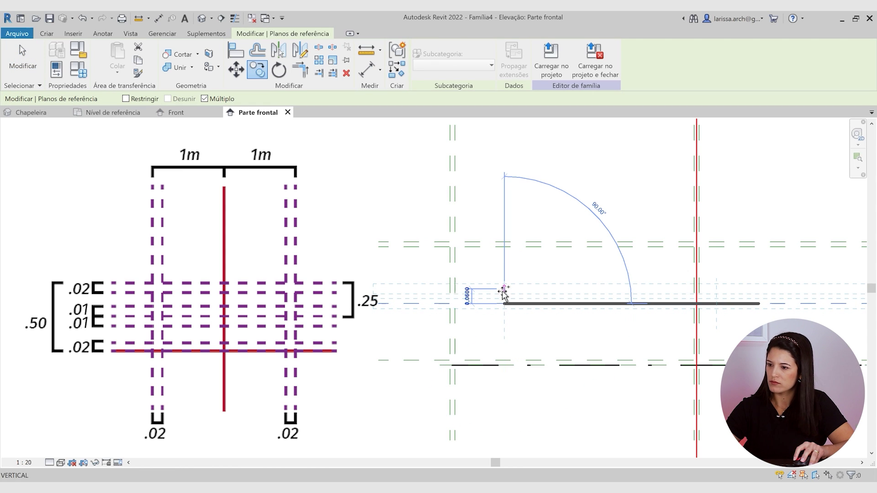
{"action": "key", "text": "Return"}
{"action": "key", "text": "Escape"}
{"action": "key", "text": "Escape"}
Mirror the plane just above the middle about the middle horizontal reference plane
{"action": "scroll", "coordinate": [480, 315], "scroll_direction": "up", "scroll_amount": 2}
{"action": "left_click", "coordinate": [494, 289]}
{"action": "key", "text": "m"}
{"action": "key", "text": "m"}
{"action": "left_click", "coordinate": [507, 297]}
{"action": "scroll", "coordinate": [455, 300], "scroll_direction": "down", "scroll_amount": 5}
{"action": "key", "text": "Escape"}
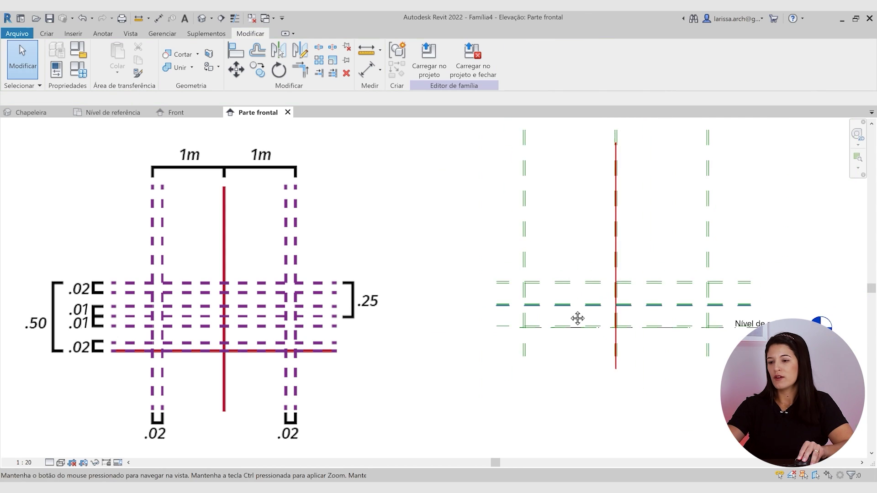